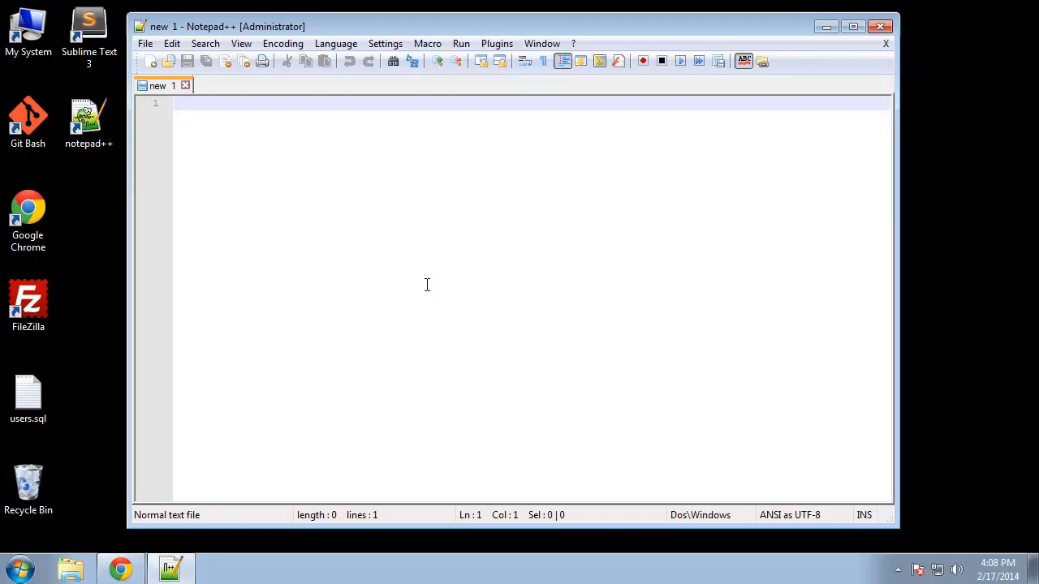
Type the table names PRODUCTS and PRODUCTS_CATEGORIES, leaving a blank line after each
type("producst")
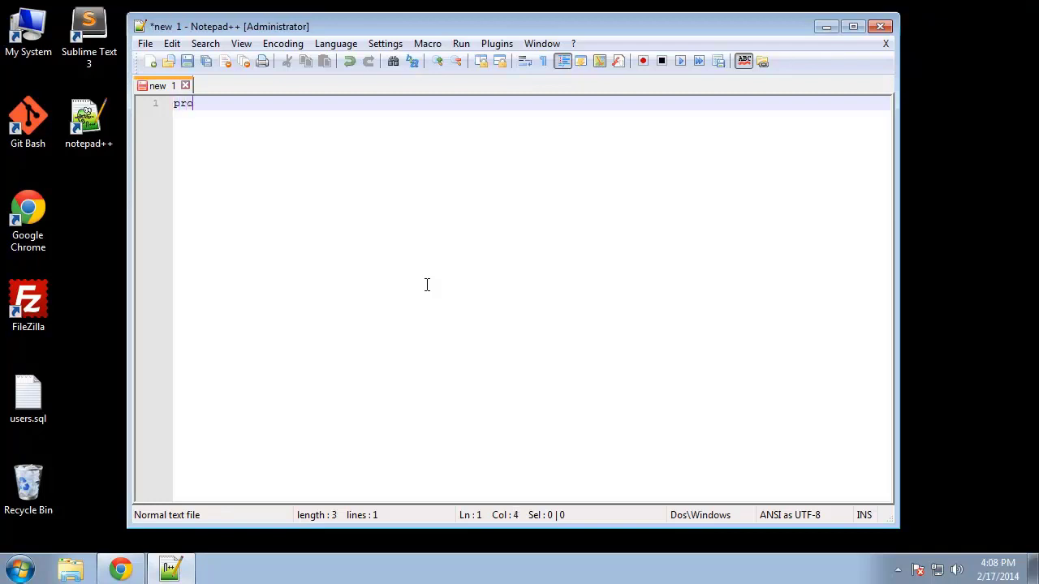
key("BackSpace")
key("BackSpace")
key("BackSpace")
key("BackSpace")
key("BackSpace")
key("BackSpace")
key("BackSpace")
key("BackSpace")
type("pro")
key("BackSpace")
key("BackSpace")
key("BackSpace")
type("PRODUCTS")
key("Return")
key("Return")
type("\\")
key("BackSpace")
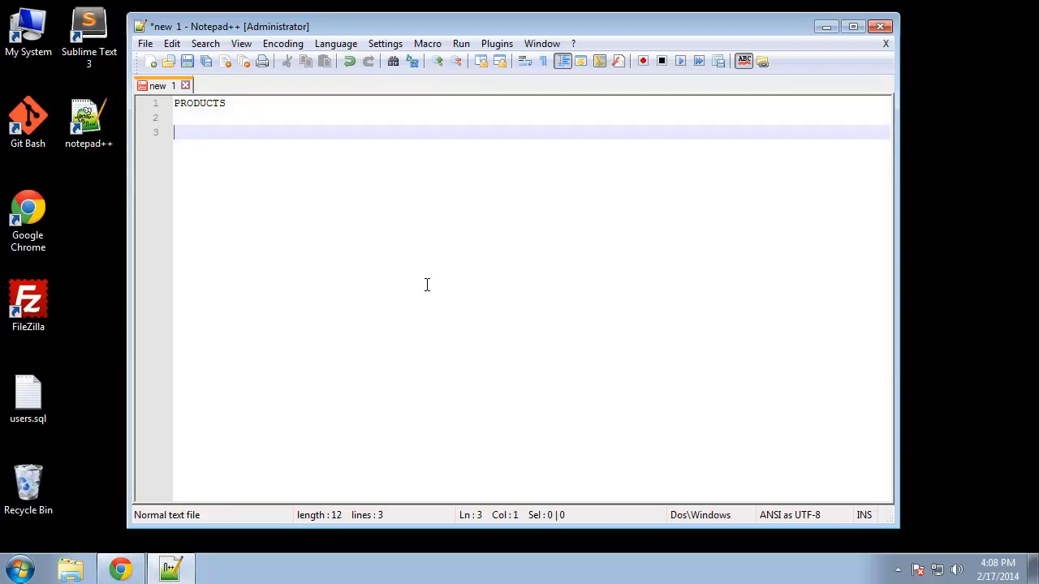
type("PRODUCT")
type("S ")
type("CATEGORIES")
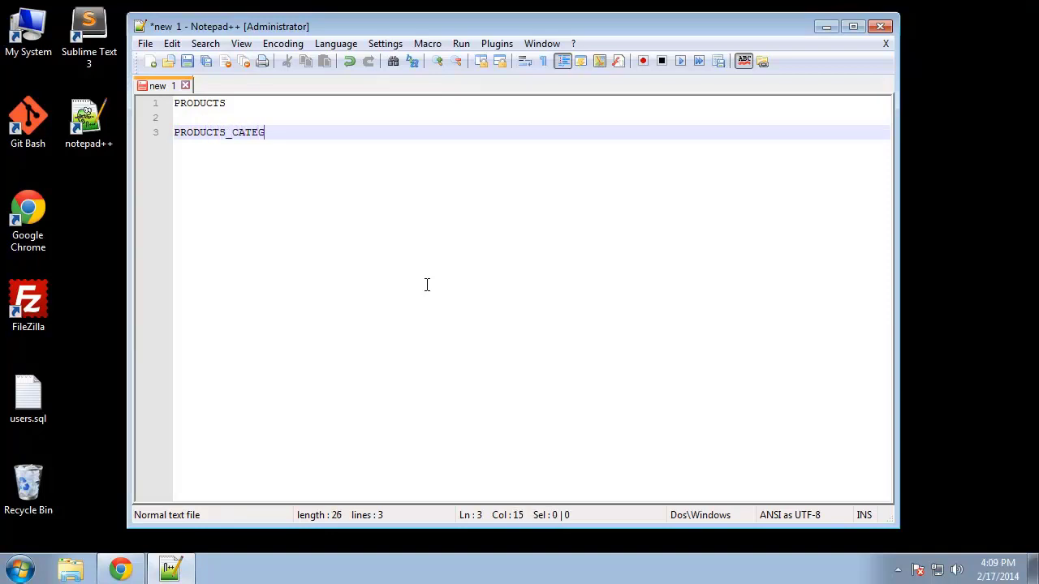
key("Return")
key("Return")
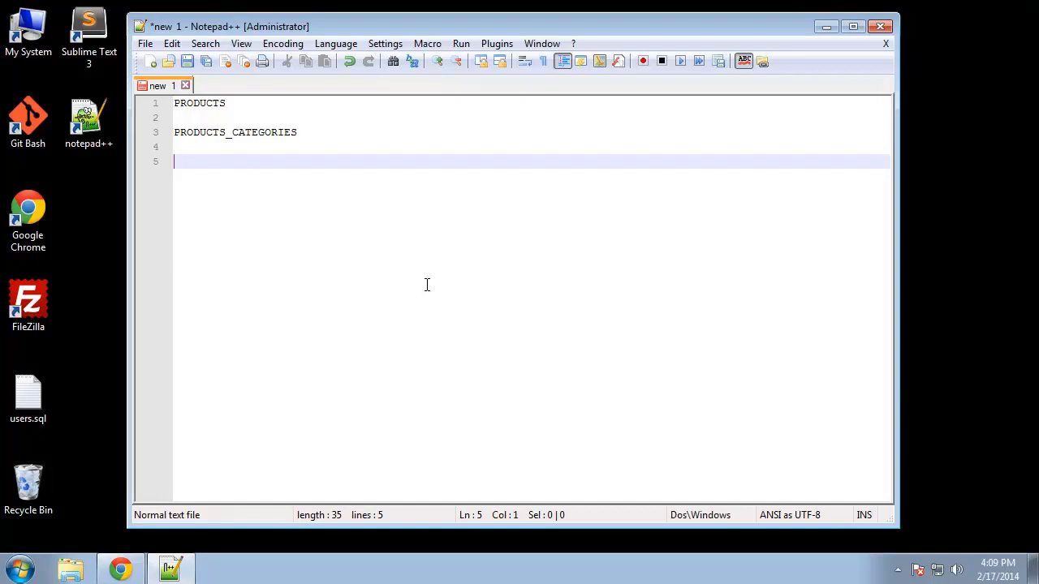
Add CUSTOMERS, CUSTOMER_ADDRESSES, REVIEWS, PAGES and PAGE_CATEGORIES as further table names
type("CUSTOMERS")
key("Return")
key("Return")
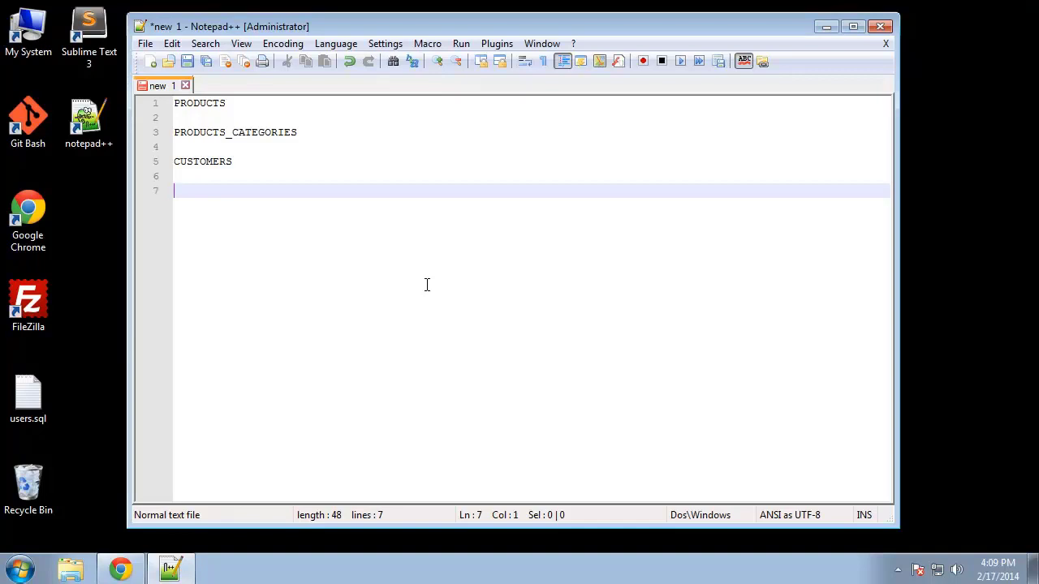
type("CUSTOMER_ADDRESSES")
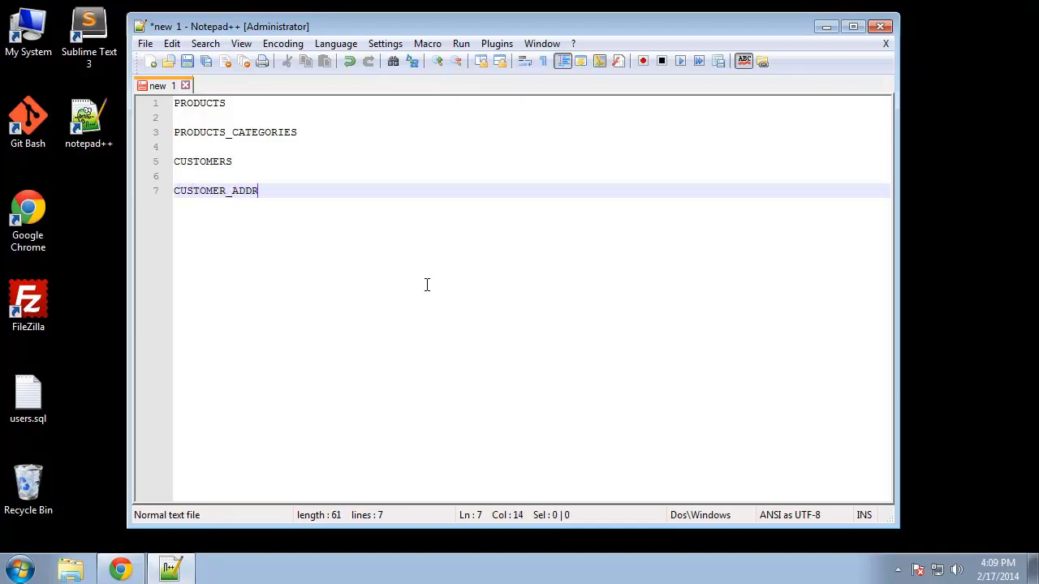
key("Return")
key("Return")
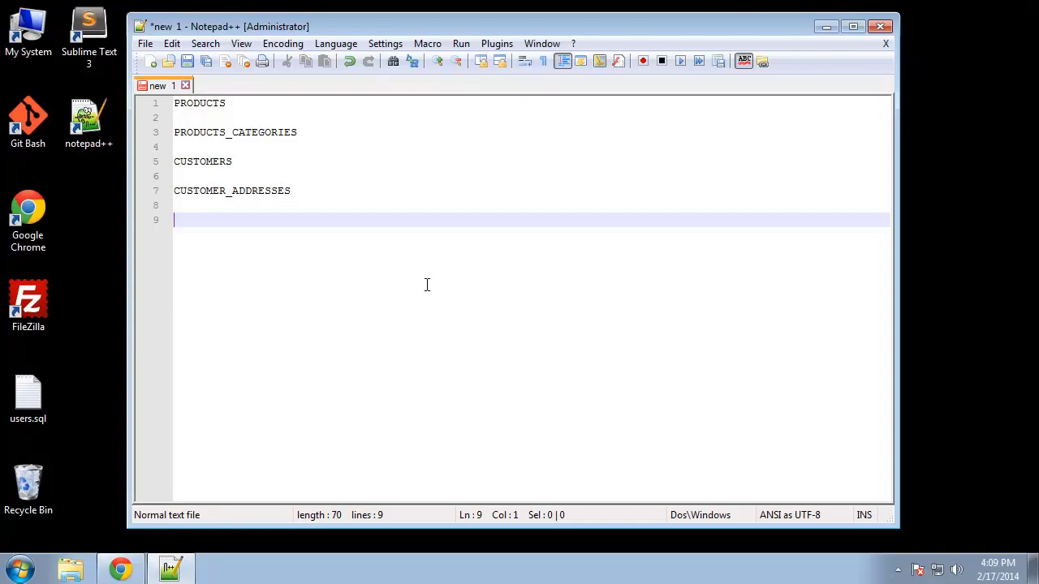
type("REVIEWS")
key("Return")
key("Return")
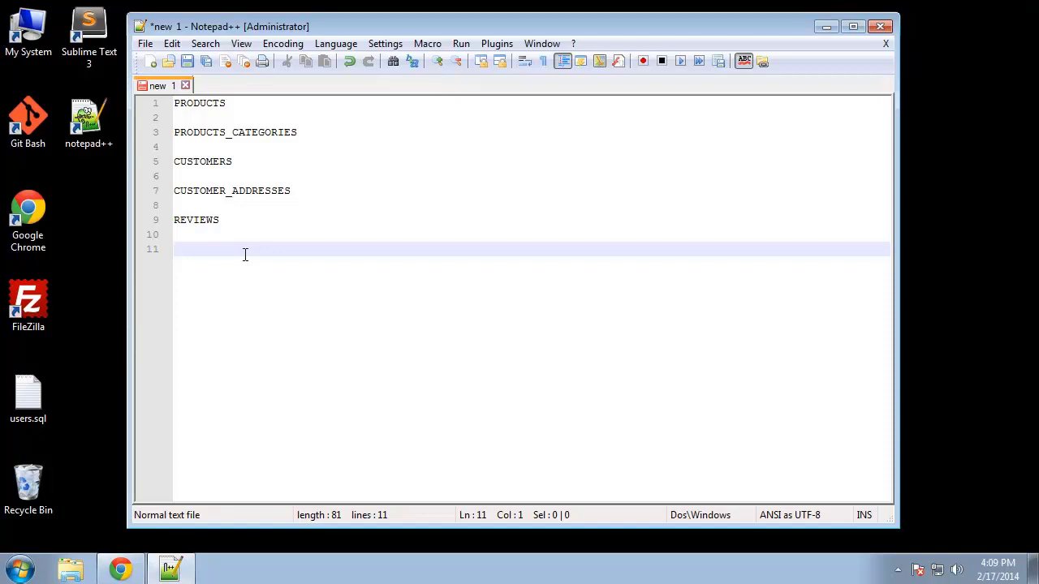
type("PAGES")
key("Return")
key("Return")
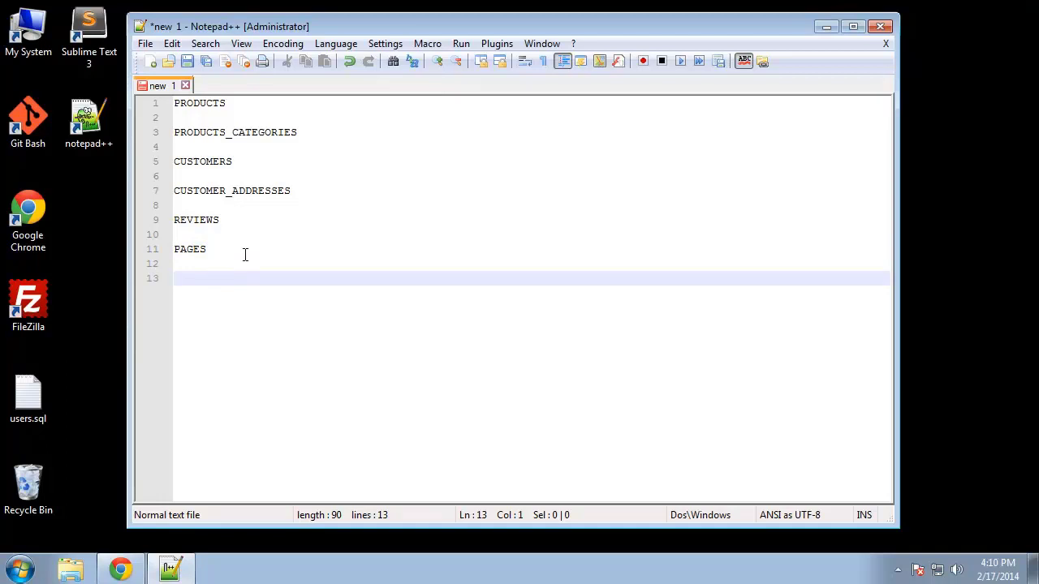
type("PAGE_CATEGORIES")
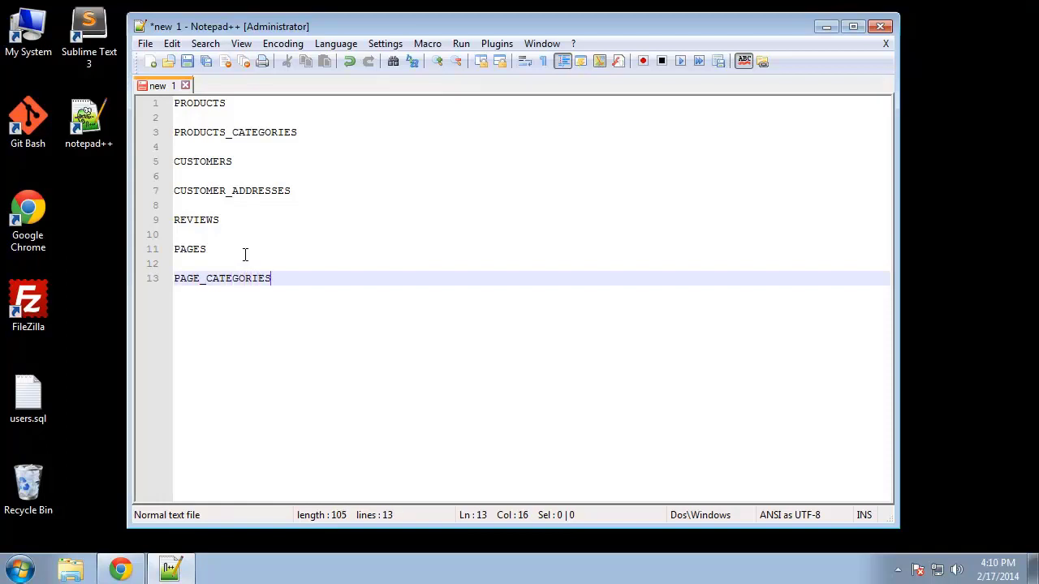
left_click(349, 192)
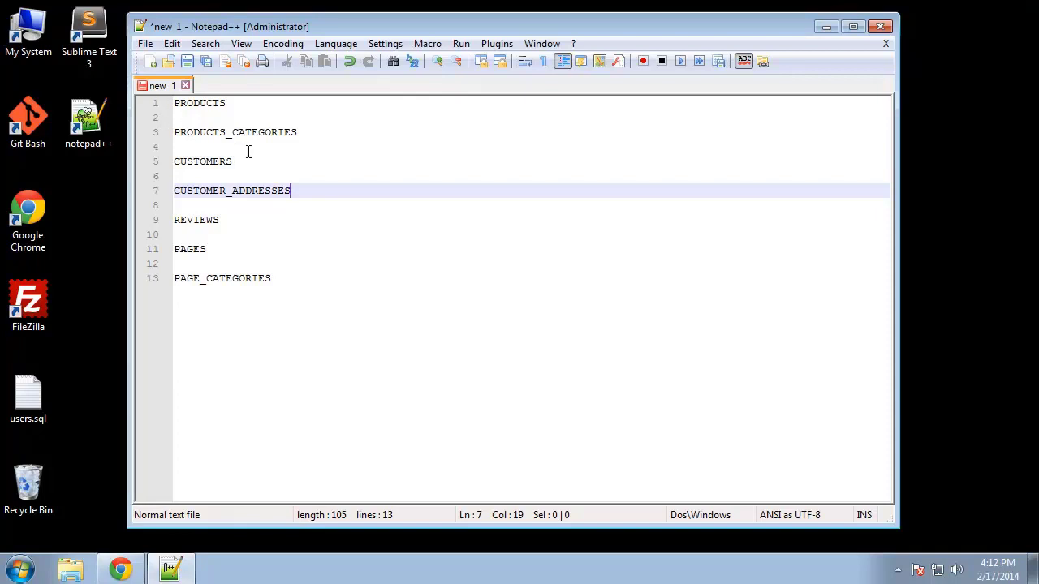
Add the fields -id and -name on their own lines beneath PRODUCTS
left_click(266, 103)
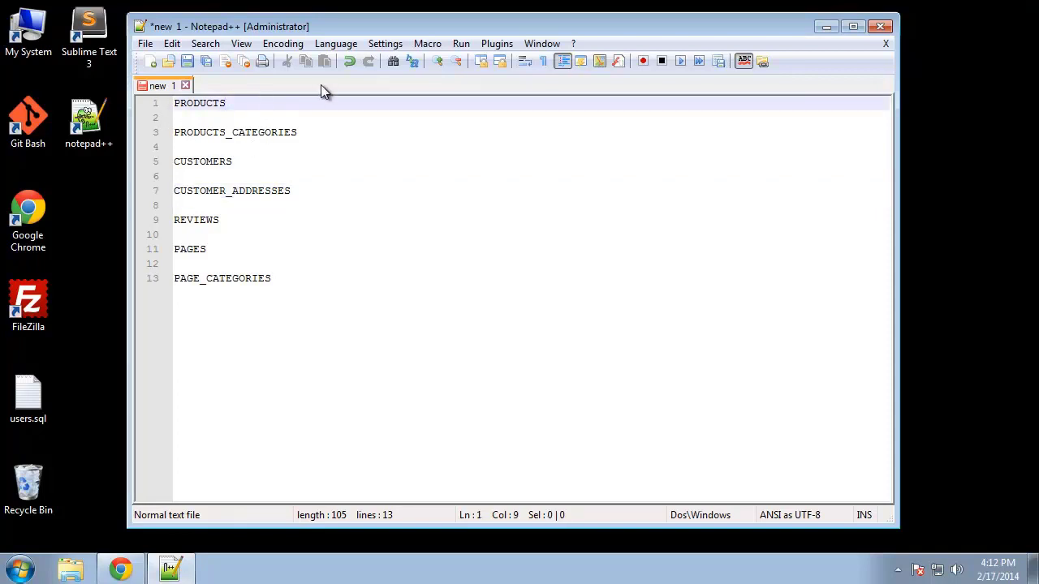
key("Return")
type("-")
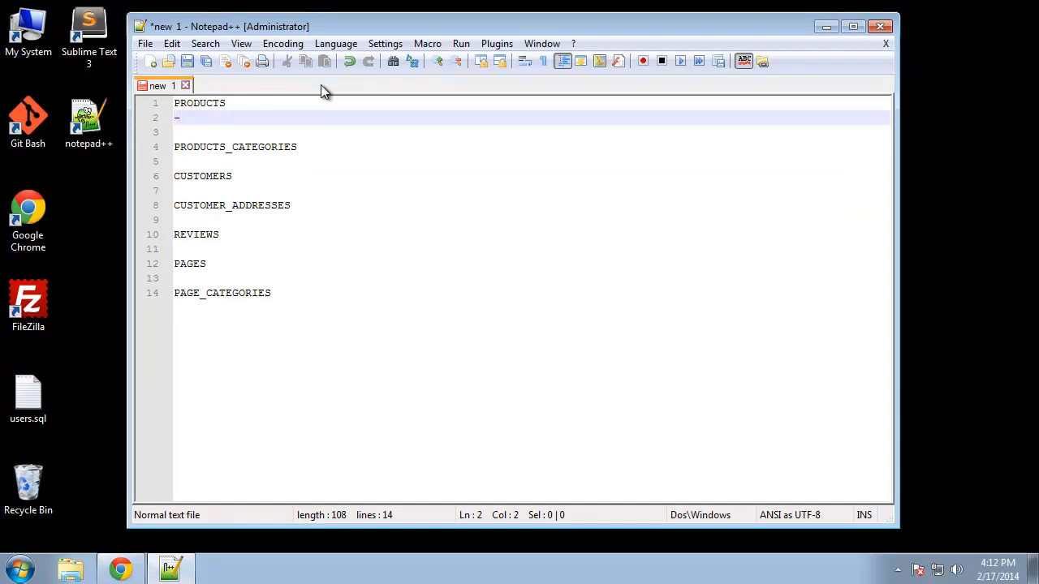
type("ID")
key("Return")
key("BackSpace")
key("BackSpace")
key("BackSpace")
type("id")
key("Return")
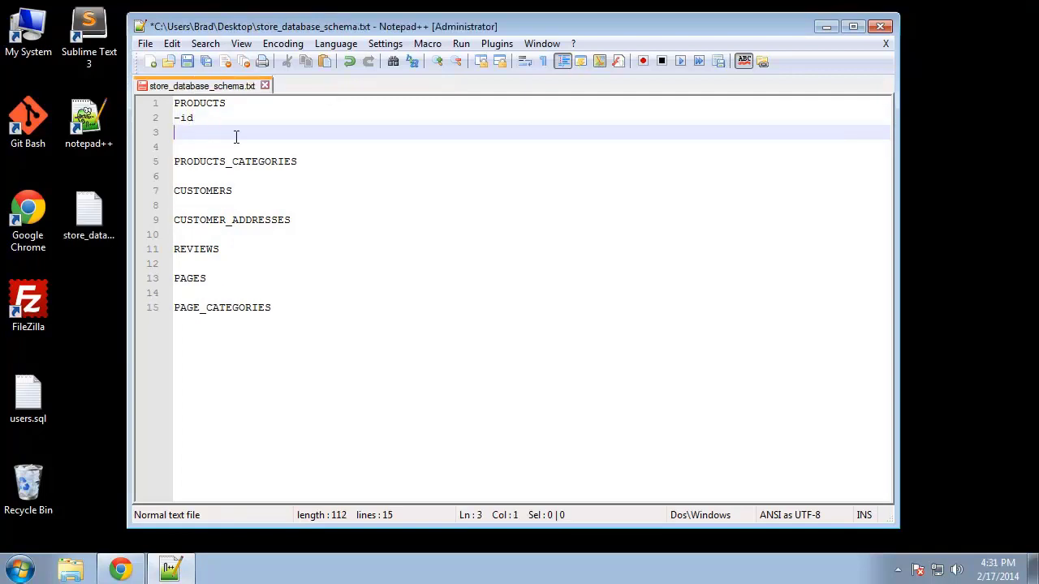
type("-name")
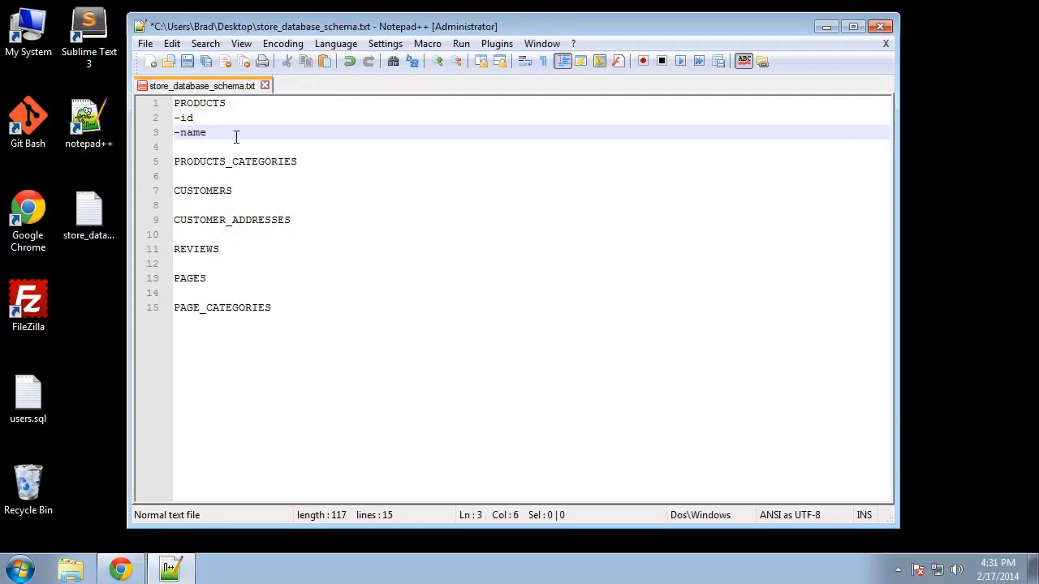
key("Return")
key("BackSpace")
left_click_drag(180, 132, 208, 131)
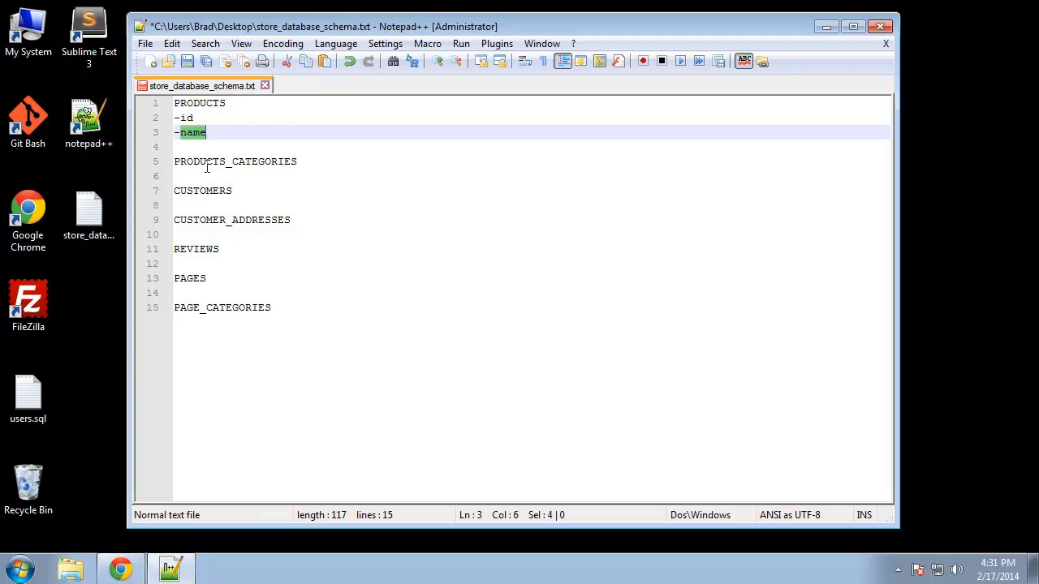
left_click(222, 134)
Add a product_name line below -name in the PRODUCTS fields
key("Return")
type("procuct")
key("BackSpace")
key("BackSpace")
key("BackSpace")
key("BackSpace")
type("d")
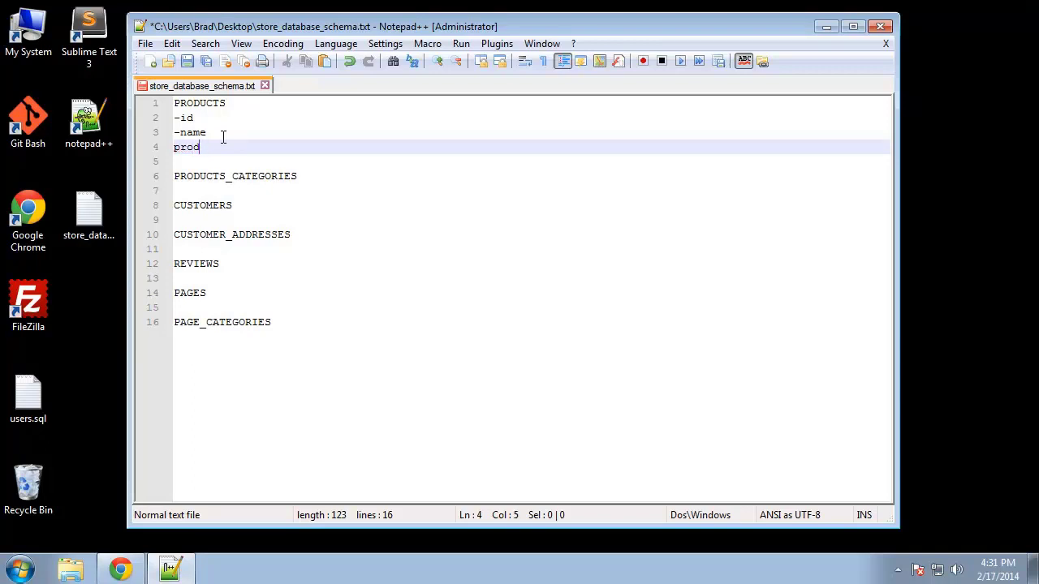
type("uct_name")
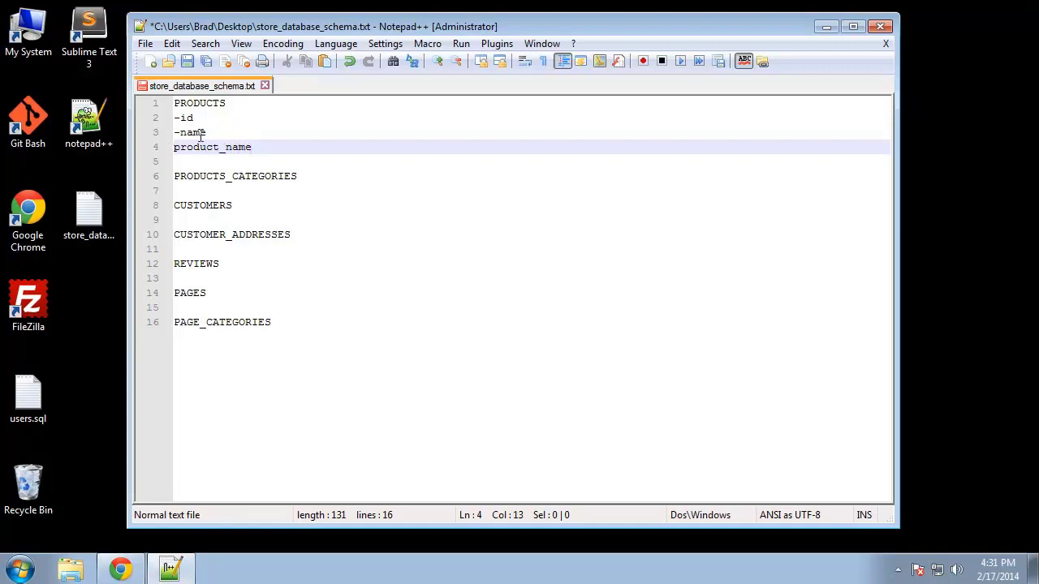
left_click_drag(207, 133, 193, 133)
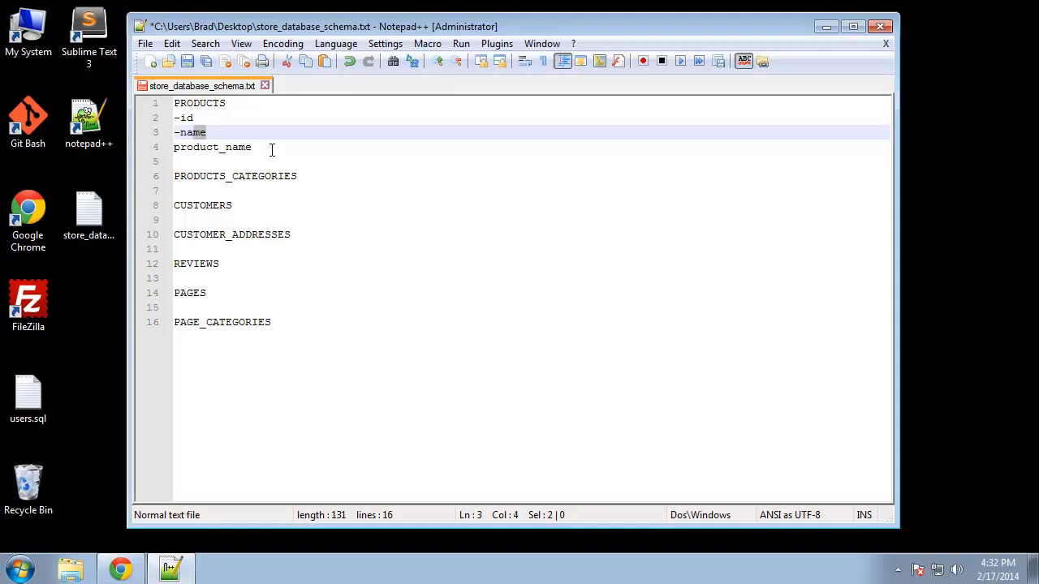
left_click(277, 149)
Try the example line $this->product->product_name, then delete it and clear product_name
key("Return")
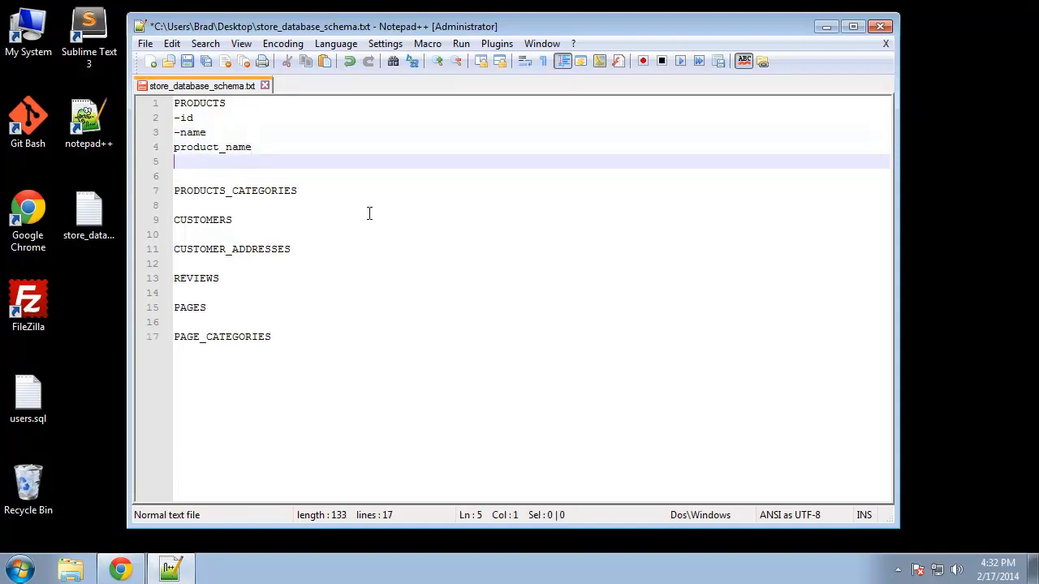
type("$this->pro")
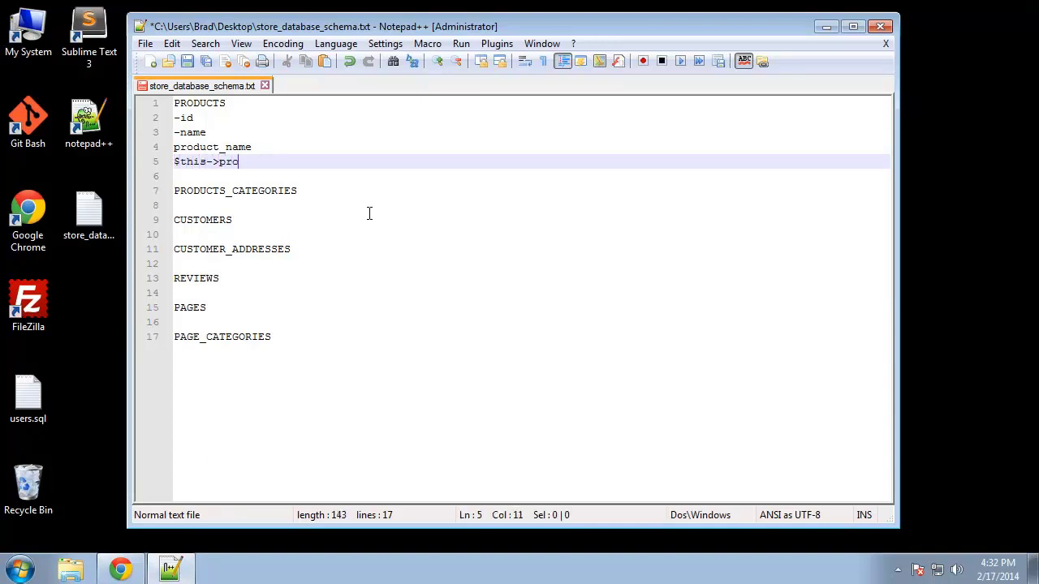
type("duct->name")
left_click(278, 161)
type("product_")
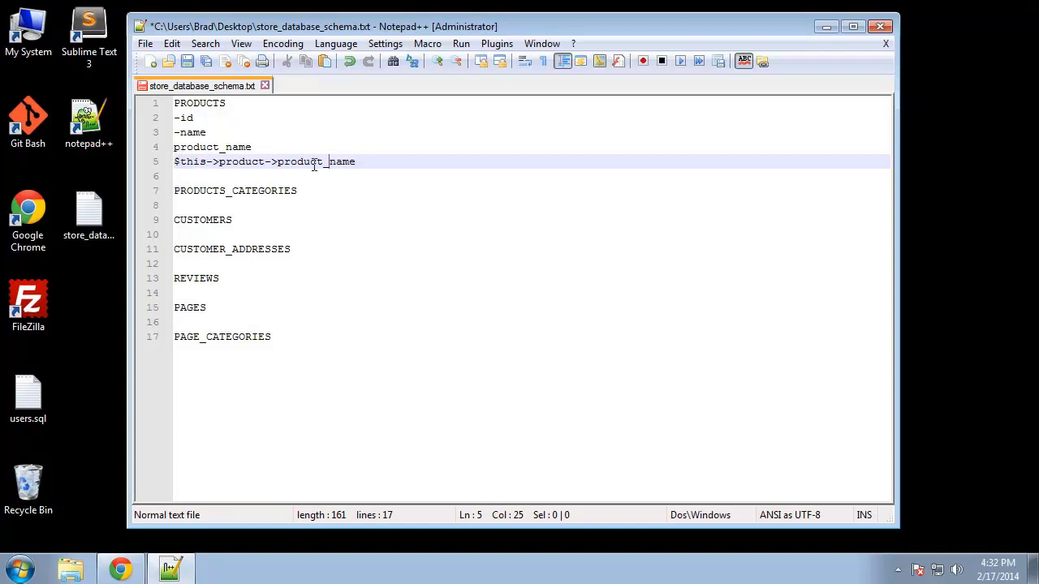
left_click_drag(372, 161, 173, 159)
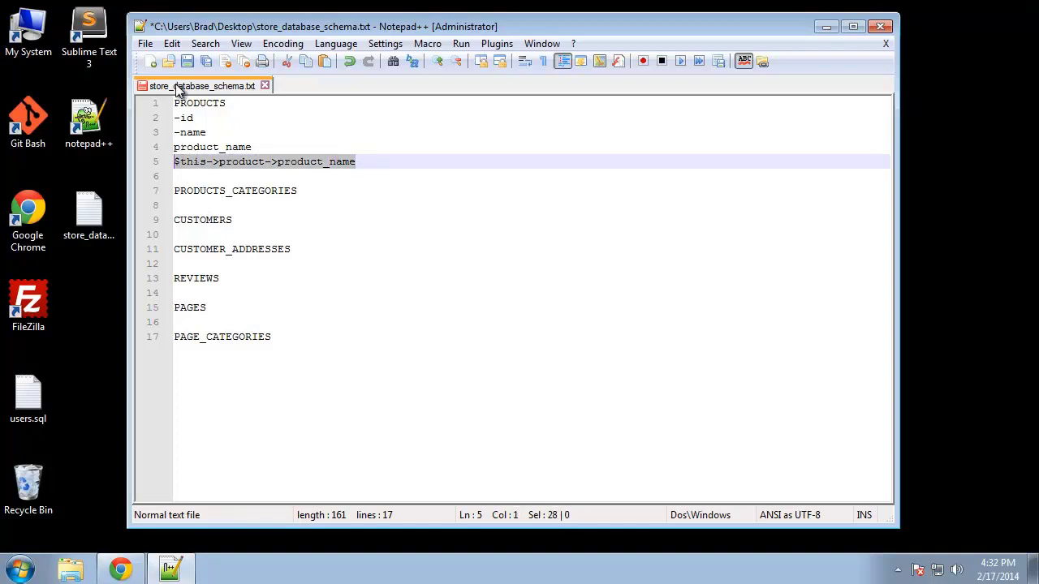
key("BackSpace")
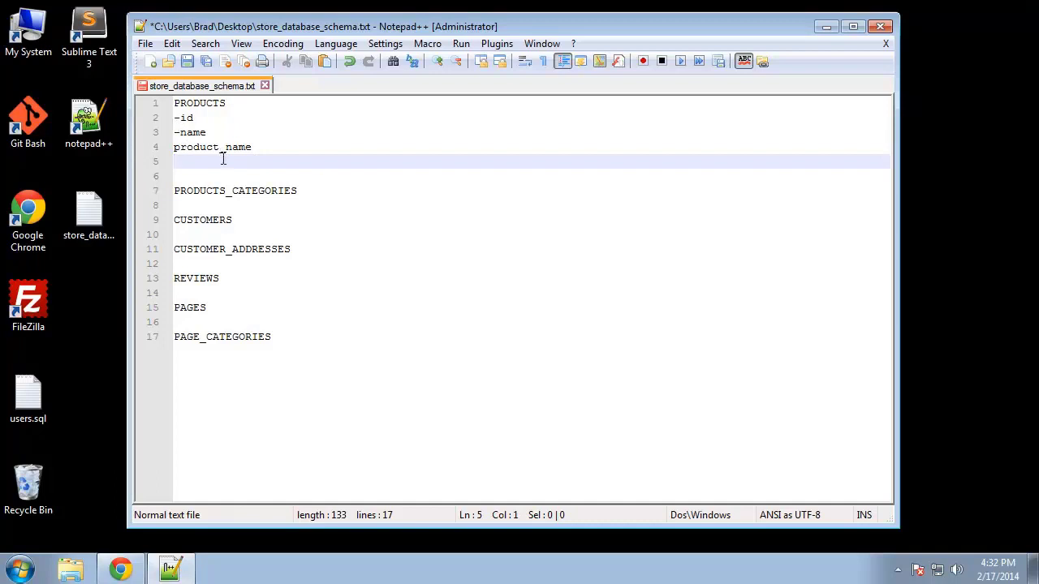
left_click(179, 152)
left_click(267, 147)
key("shift+Left")
key("shift+Left")
key("shift+Left")
key("shift+Left")
key("shift+Left")
key("shift+Left")
key("shift+Left")
key("shift+Left")
key("shift+Left")
key("shift+Left")
key("shift+Left")
key("shift+Left")
Replace product_name with the fields -description and -price under PRODUCTS
key("BackSpace")
type("-")
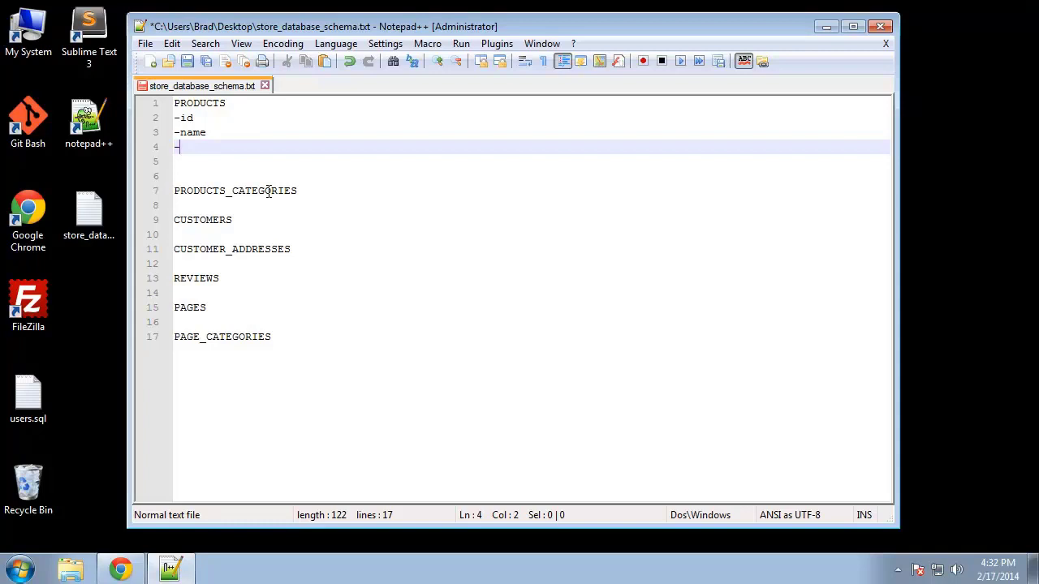
type("escription")
key("Return")
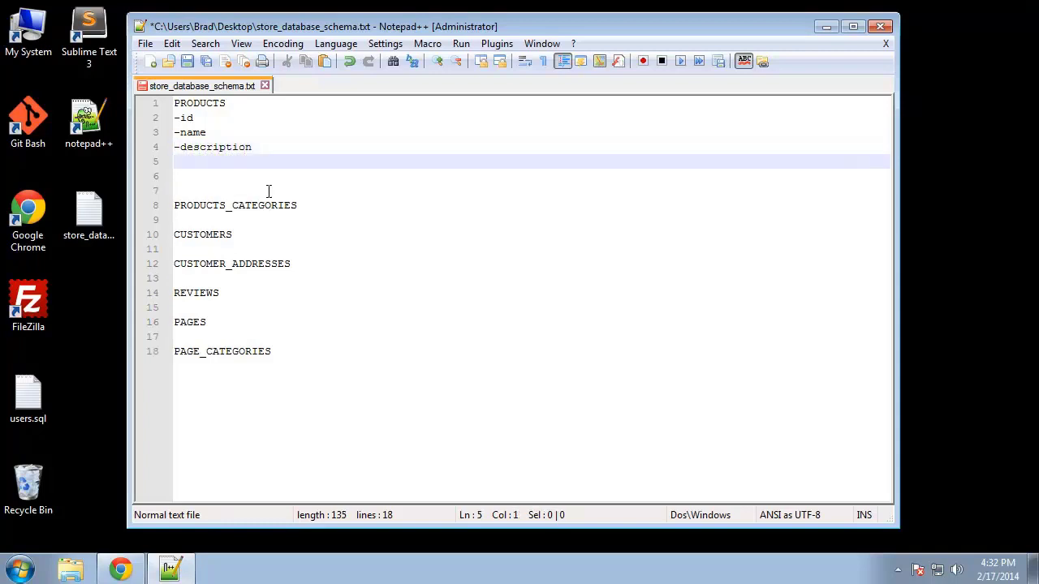
type("-prci")
key("BackSpace")
key("BackSpace")
type("ice")
key("Return")
key("BackSpace")
key("BackSpace")
type("e")
key("Return")
Add -category and -image, removing the extra blank line before PRODUCTS_CATEGORIES
type("-category")
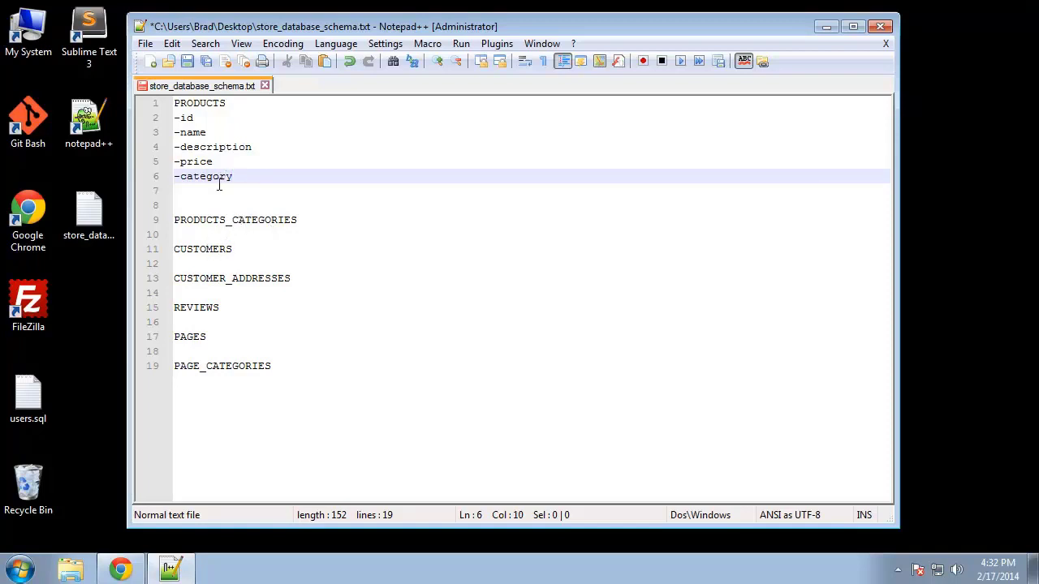
key("Return")
type("-image")
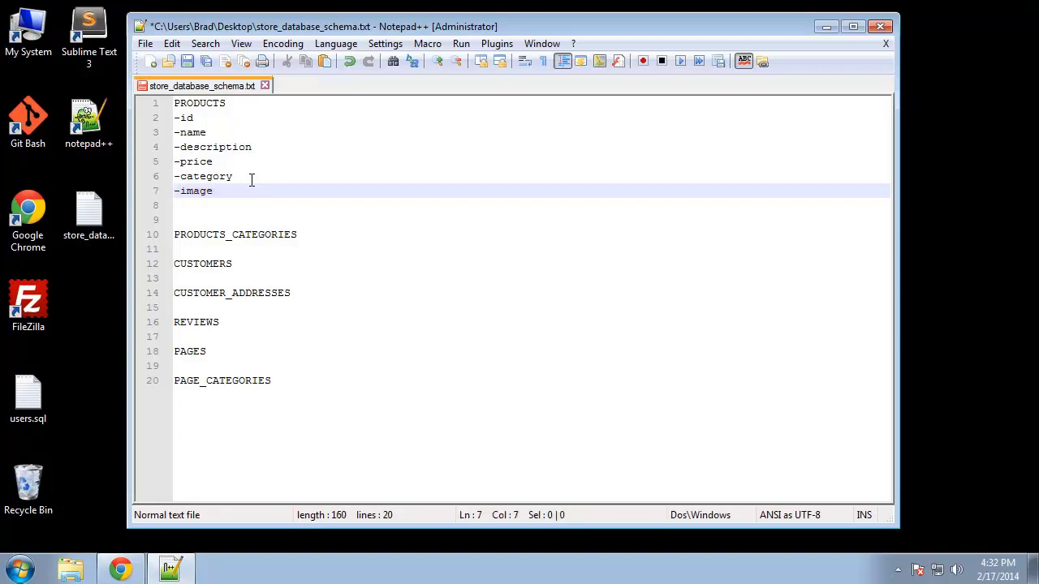
left_click(199, 224)
key("BackSpace")
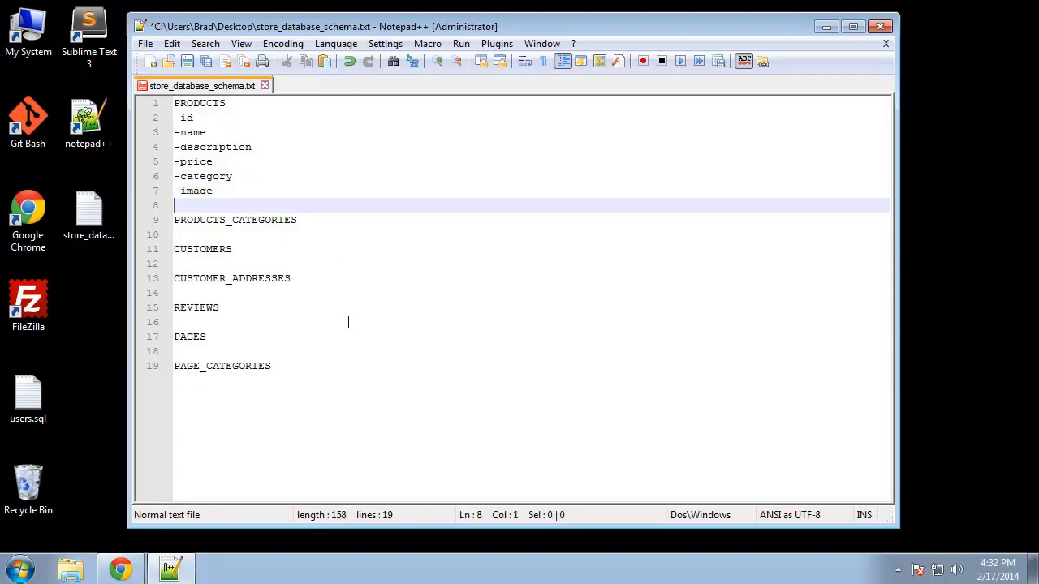
left_click(208, 117)
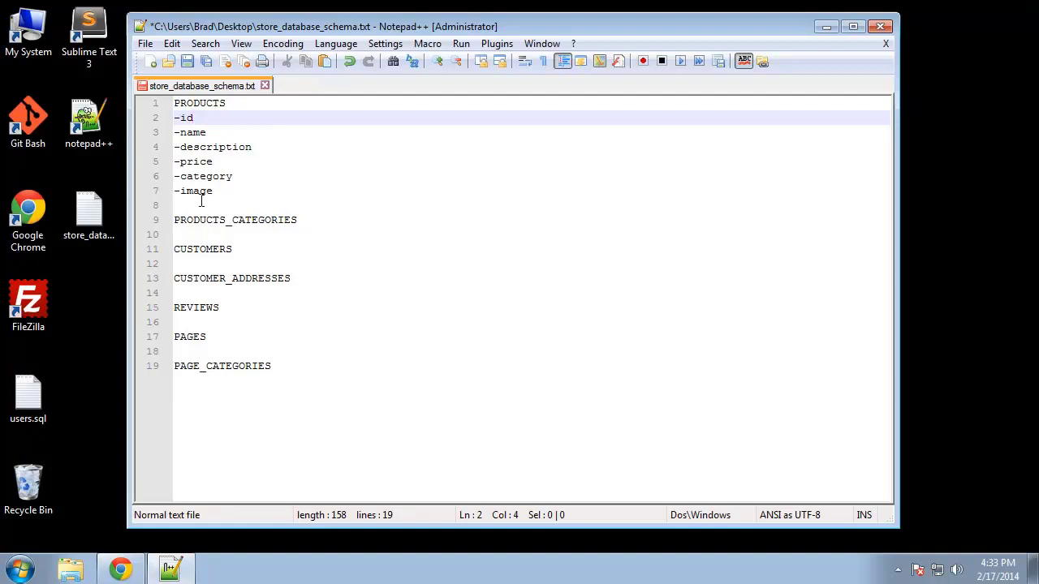
Add the fields -id and -name under the PRODUCTS_CATEGORIES heading
left_click(308, 220)
key("Return")
type("id")
key("Return")
key("BackSpace")
key("BackSpace")
key("BackSpace")
type("-id")
key("Return")
type("-name")
key("Return")
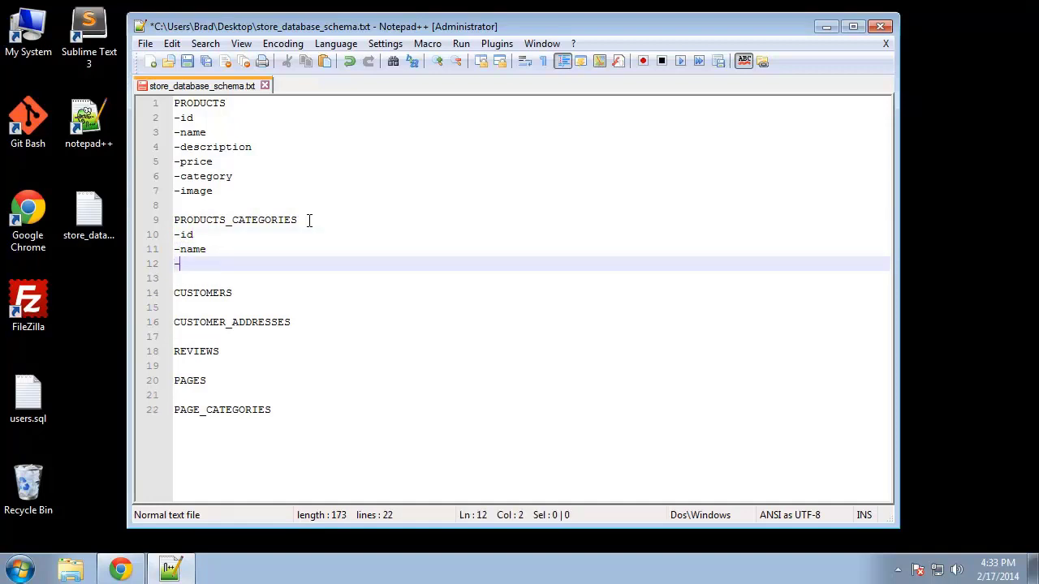
Add -description and -image to the PRODUCTS_CATEGORIES fields
type("-description")
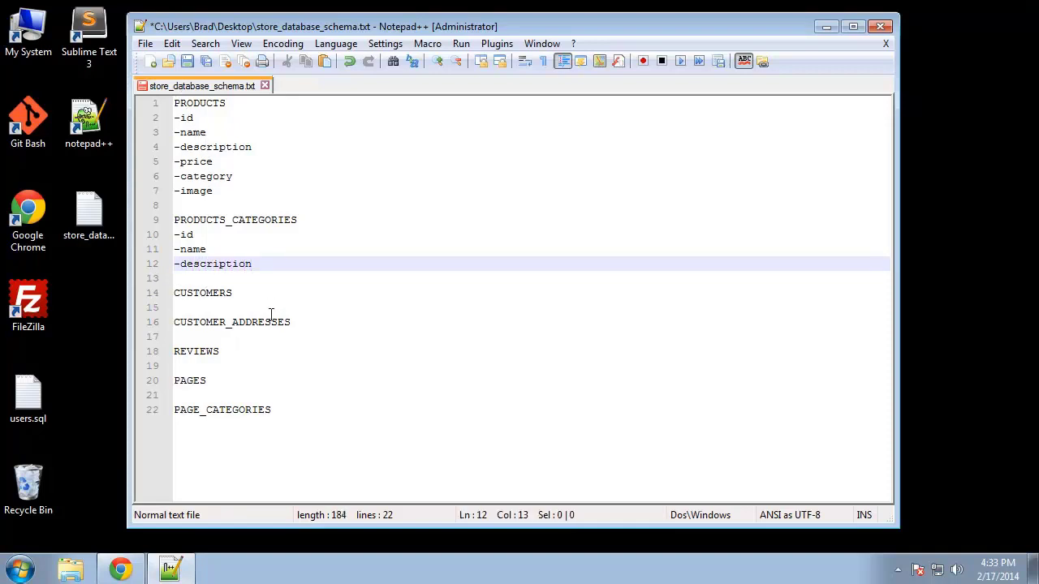
key("Return")
type("-")
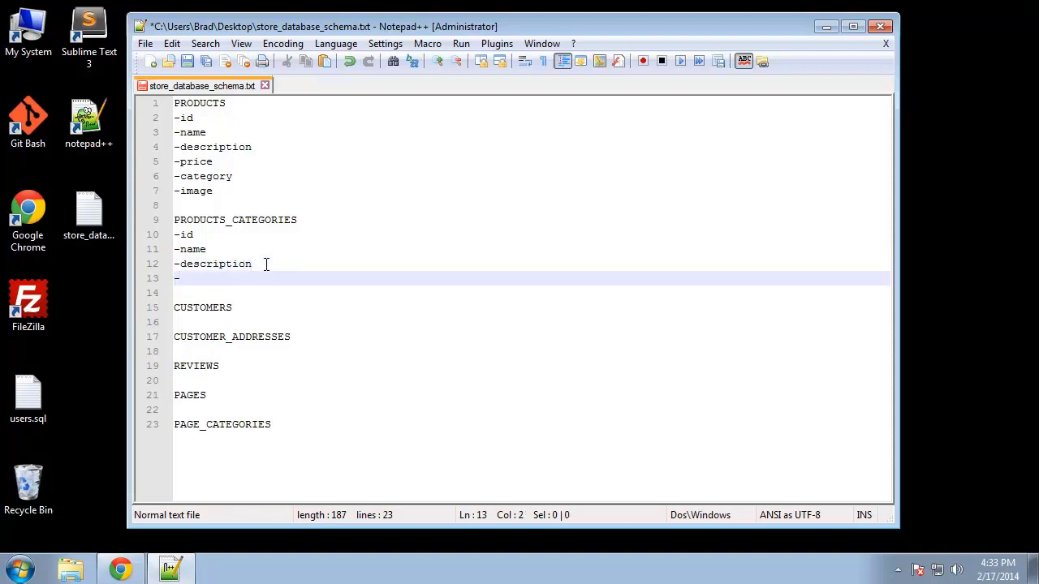
type("image")
left_click(258, 301)
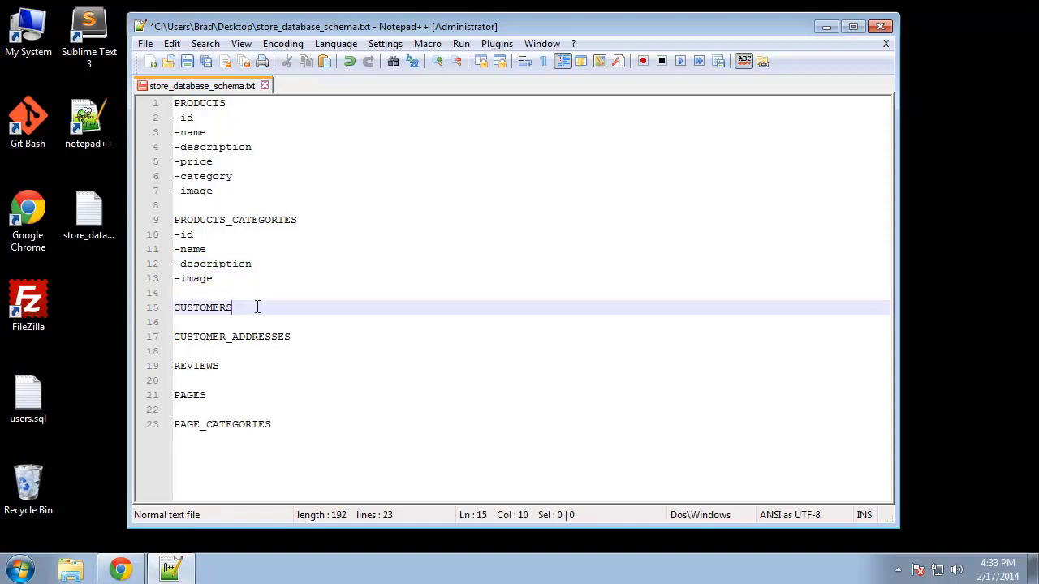
key("Return")
List -id, -first_name, -last_name and -email under CUSTOMERS
type("-id")
key("Return")
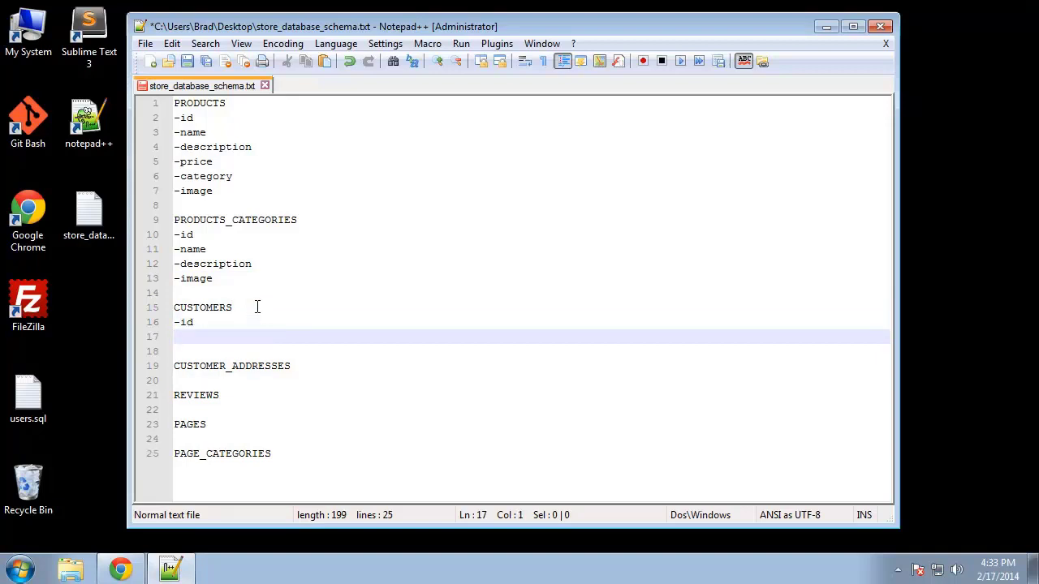
type("-first_name")
key("Return")
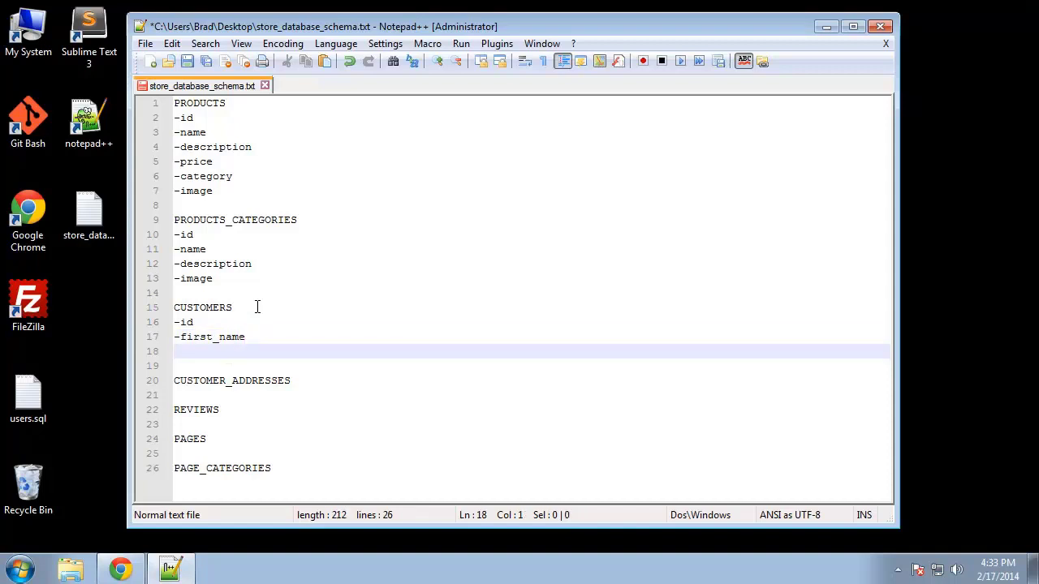
type("-last_name")
key("Return")
type("-ema")
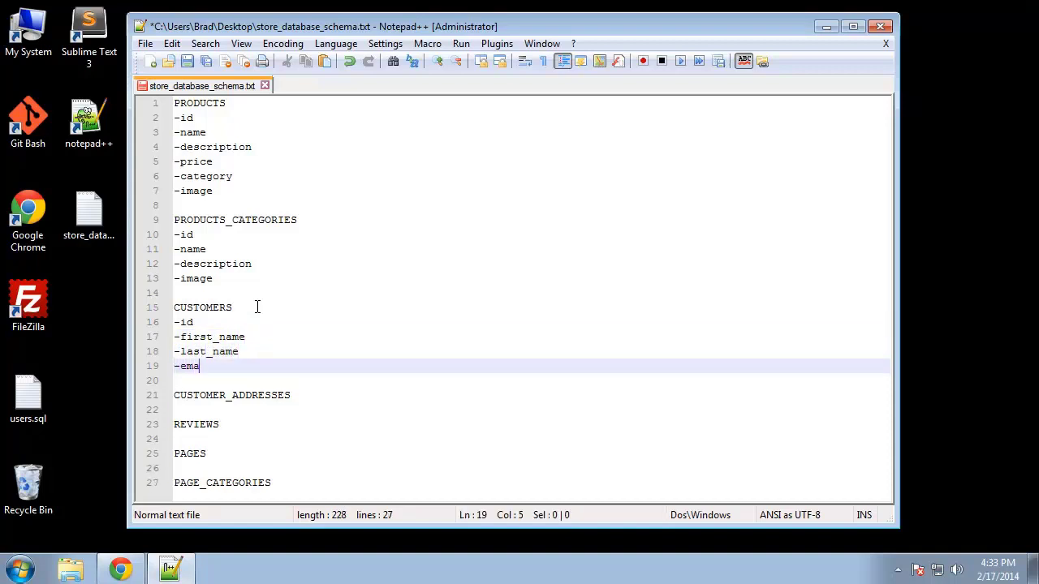
type("il")
key("Return")
Add -password, -avatar and -join_date to the CUSTOMERS fields
type("-password")
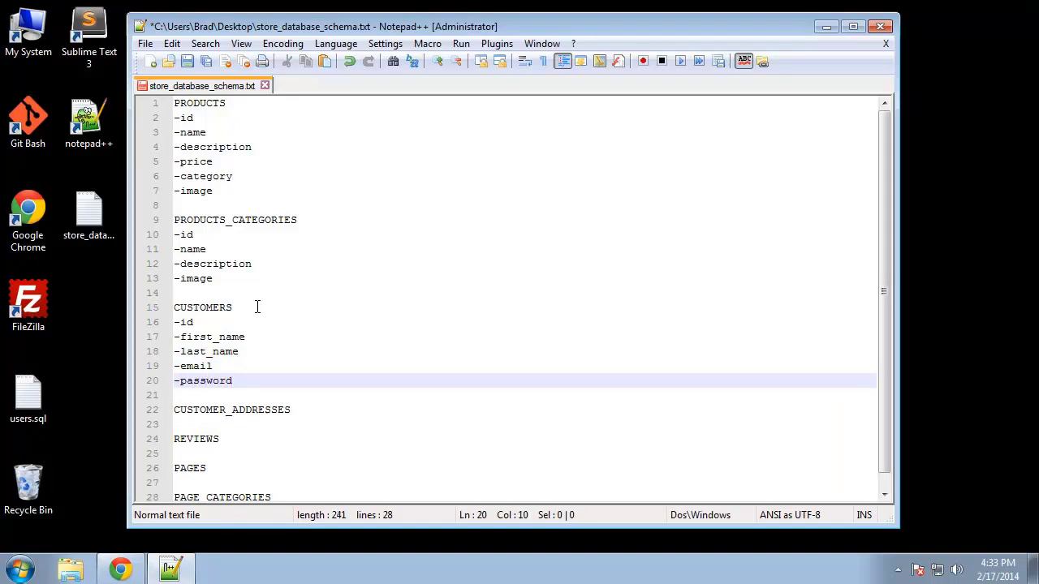
left_click(203, 363)
left_click(242, 380)
key("Return")
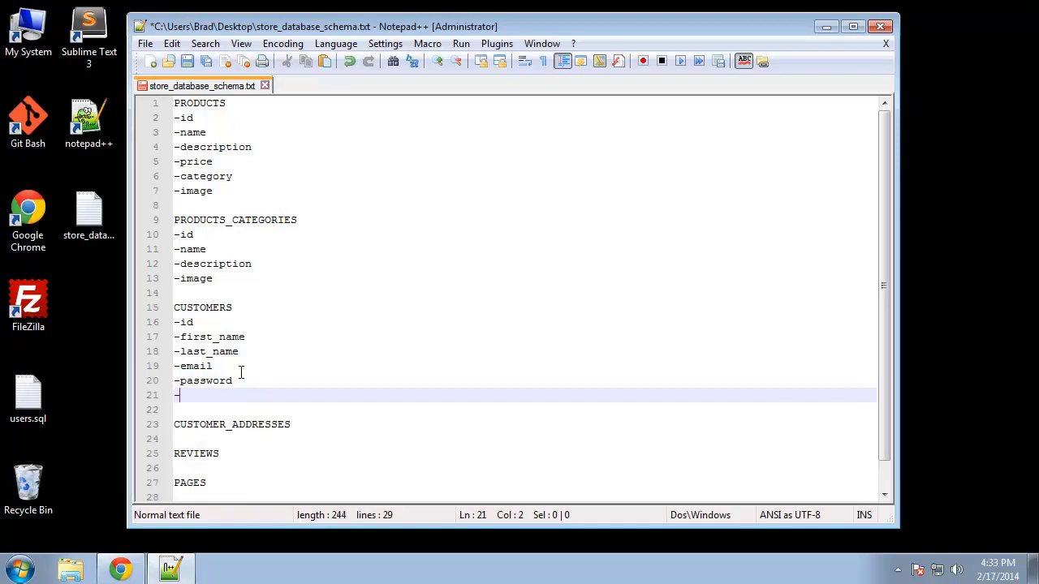
type("-avatar")
key("Return")
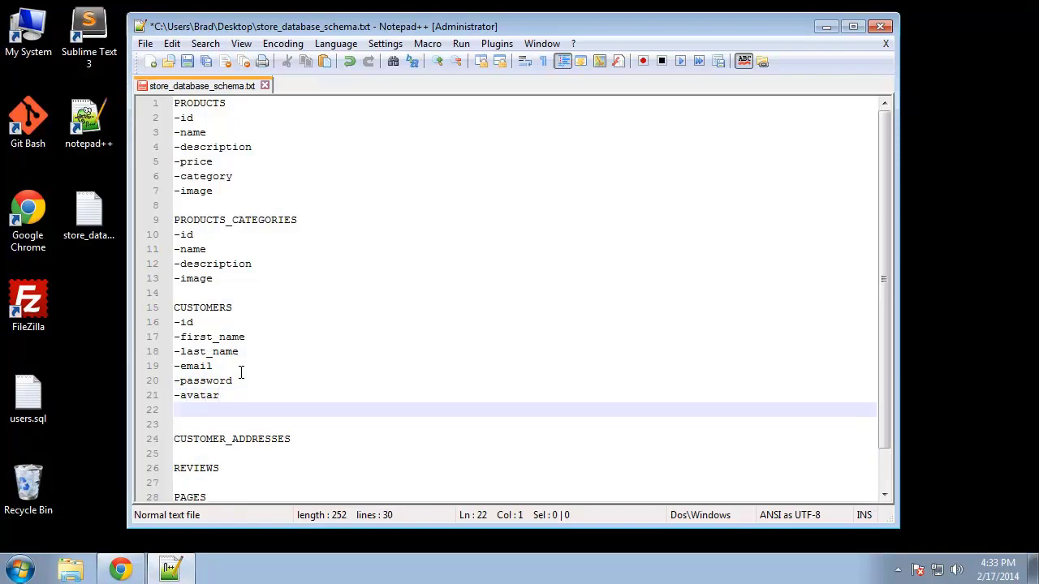
type("-join_date")
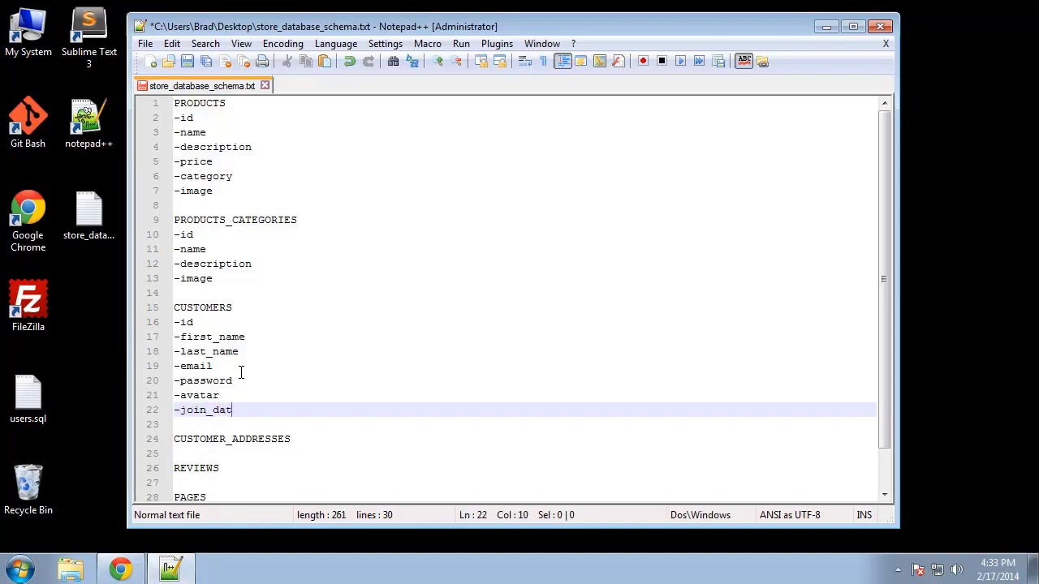
scroll(245, 370, "down", 1)
List -id, -customer, -address and -address2 under CUSTOMER_ADDRESSES
left_click(302, 395)
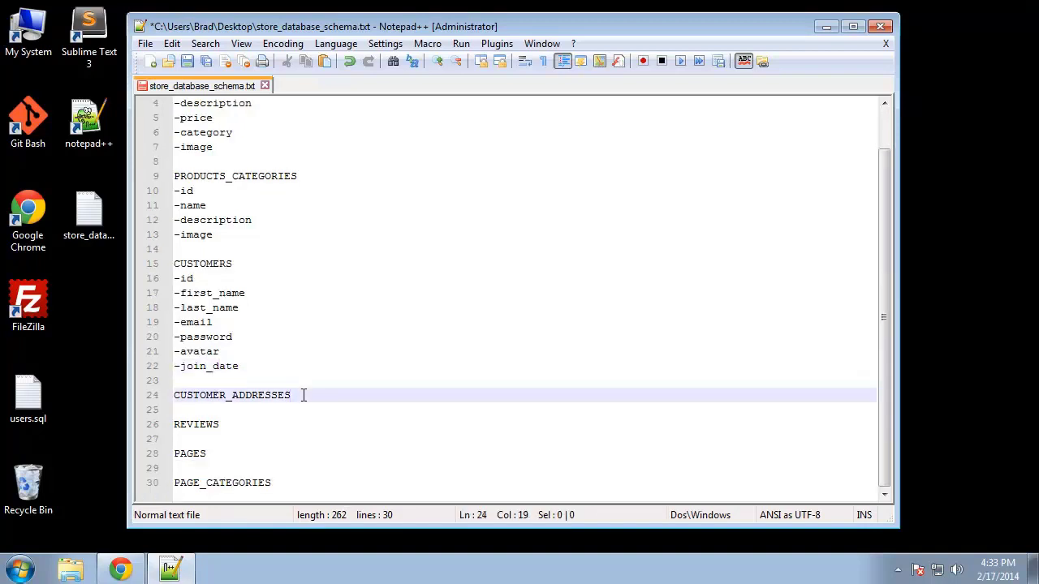
key("Return")
type("-")
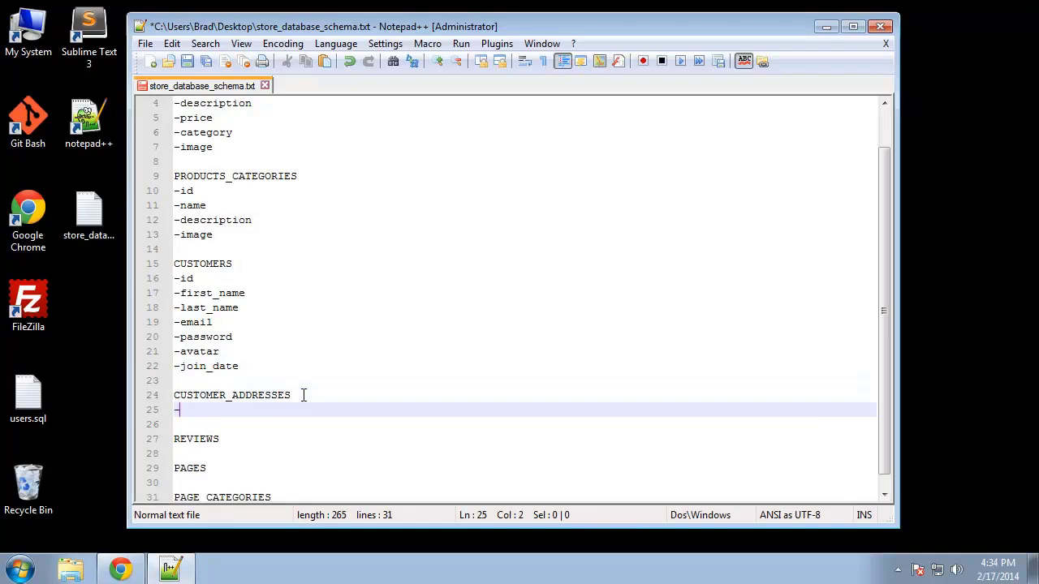
type("id")
key("Return")
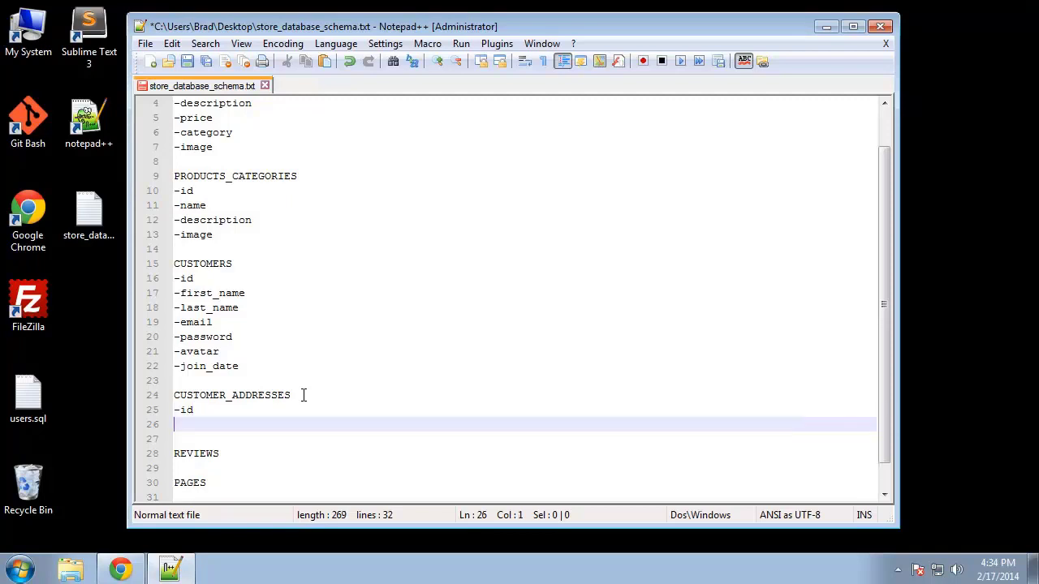
type("-customer")
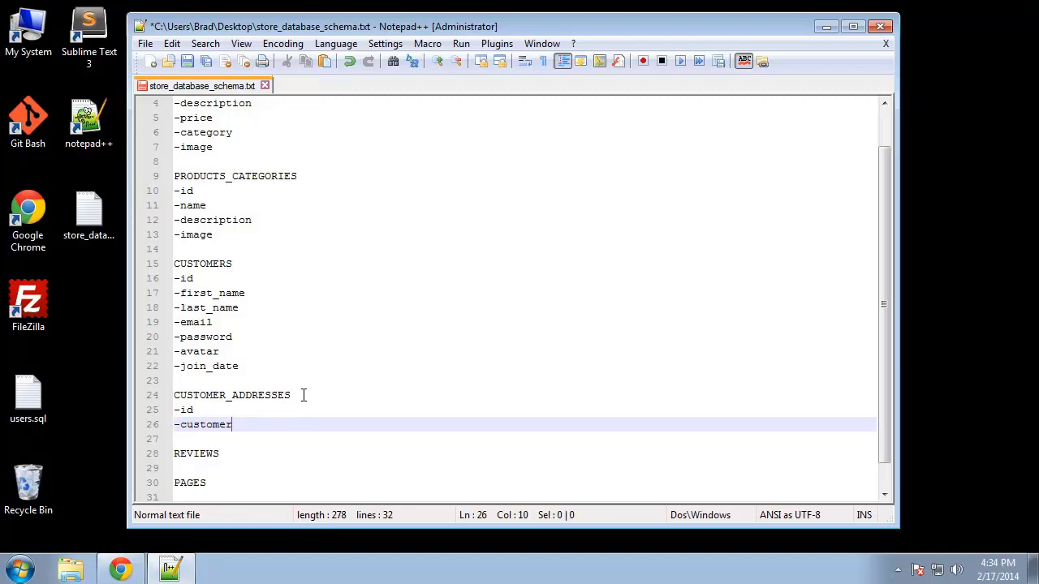
type("_id")
key("BackSpace")
key("BackSpace")
key("BackSpace")
key("Return")
type("-")
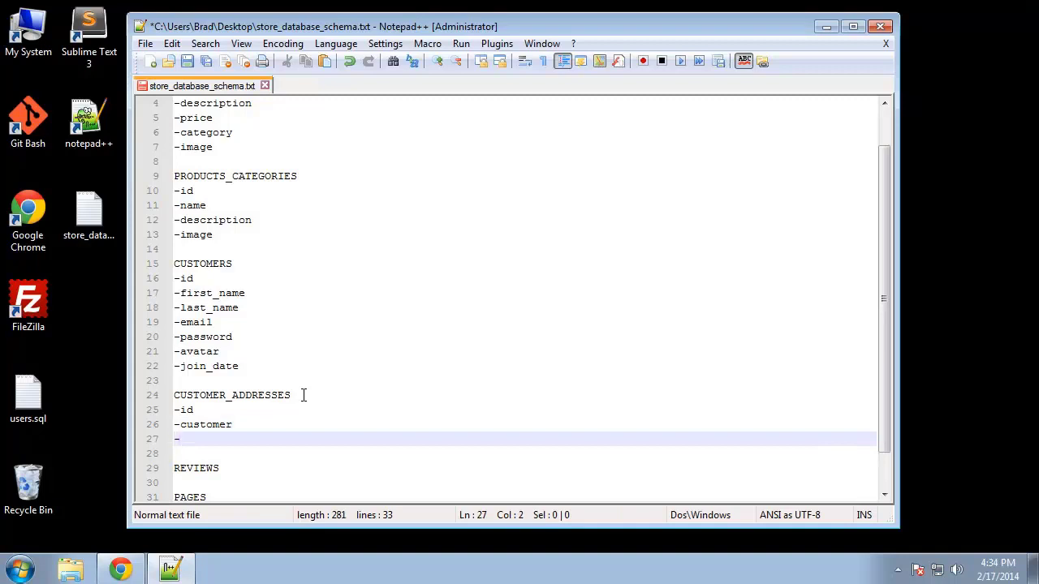
type("address")
key("Return")
type("-address2")
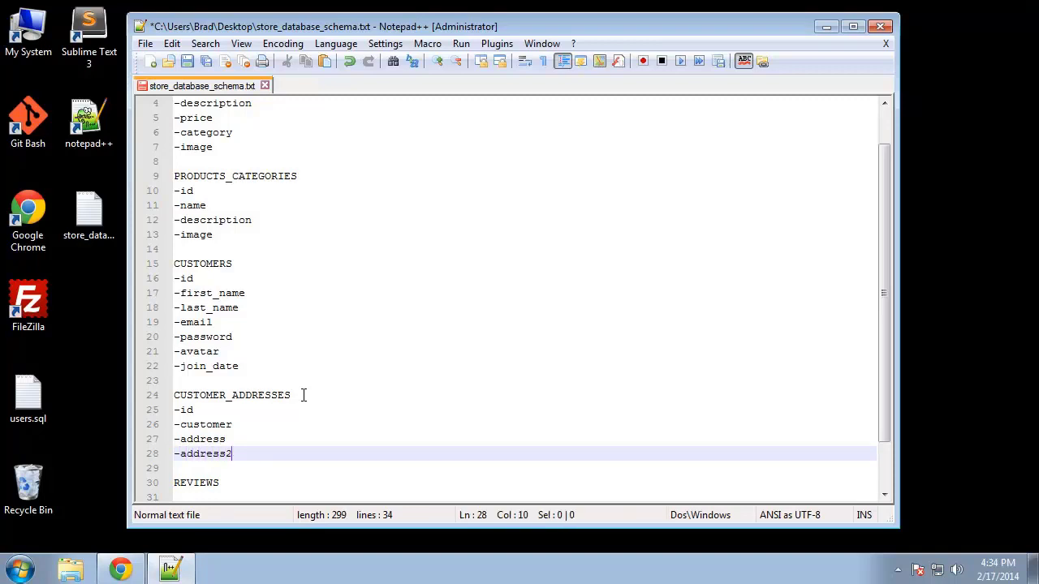
key("Return")
Add -city, -state and -zipcode as separate lines in CUSTOMER_ADDRESSES
type("-city")
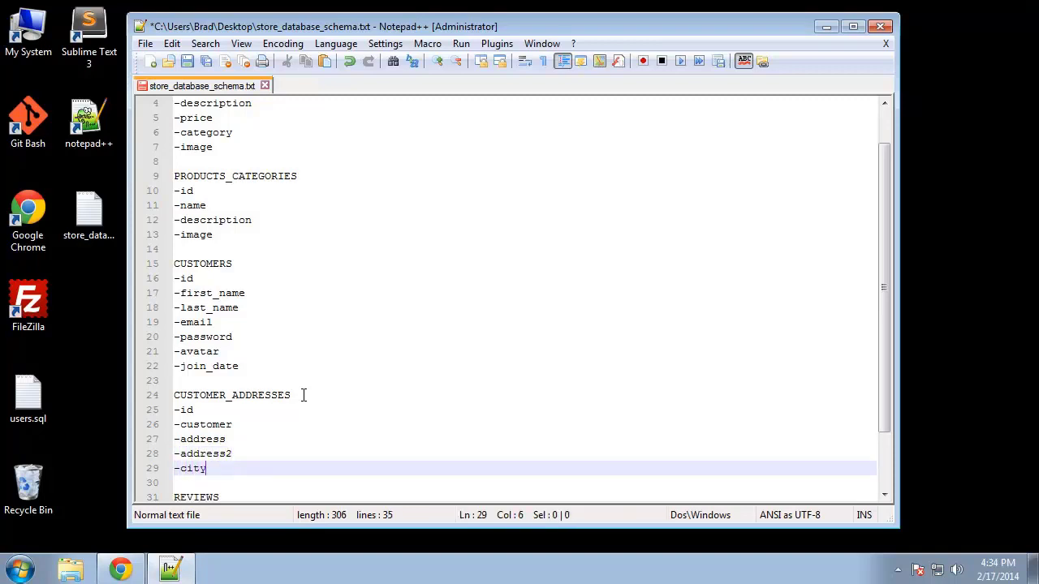
type("-state")
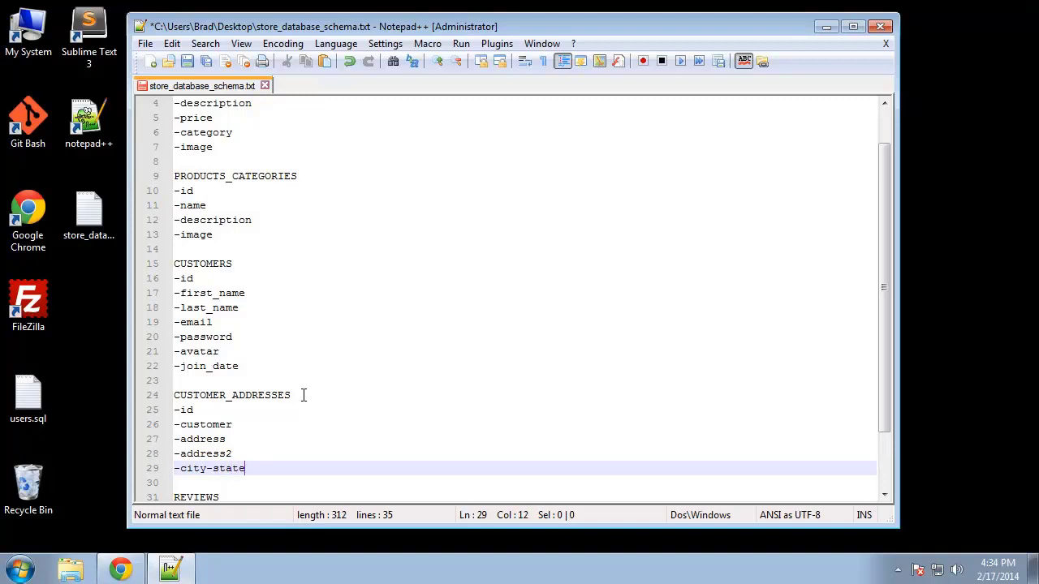
type("-")
key("BackSpace")
key("Return")
key("BackSpace")
left_click(207, 469)
key("Return")
left_click(219, 483)
scroll(274, 460, "down", 2)
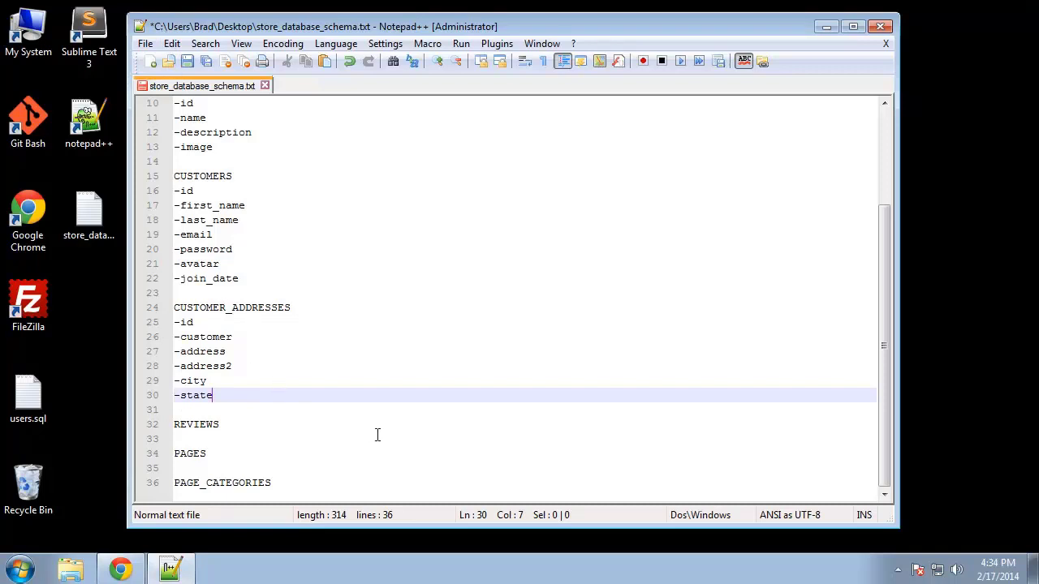
key("Return")
type("-zipcode")
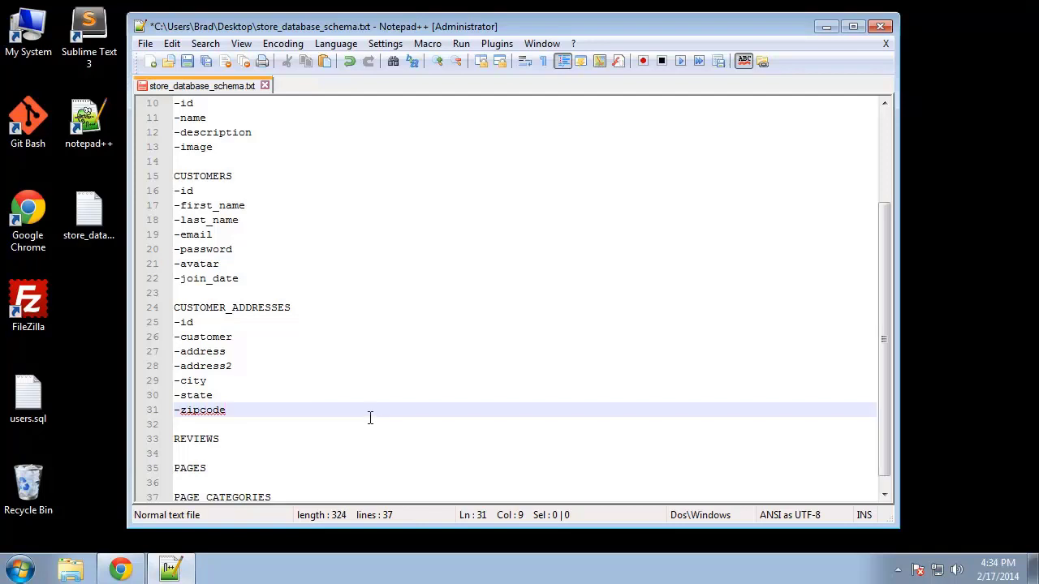
left_click(320, 366)
scroll(319, 366, "down", 1)
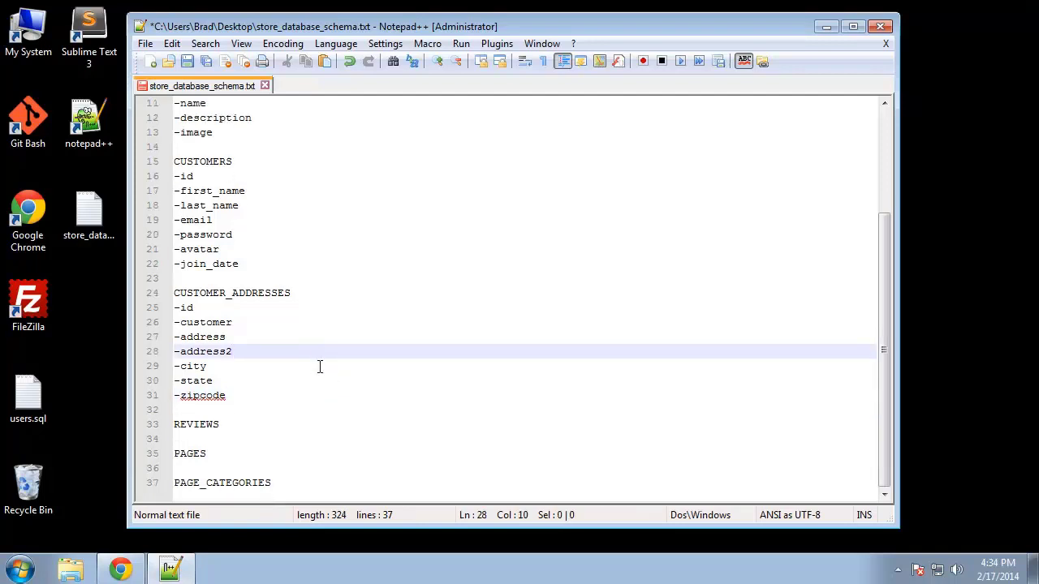
List -id, -title, -body and -rating under the REVIEWS heading
left_click(248, 425)
key("Return")
type("-id")
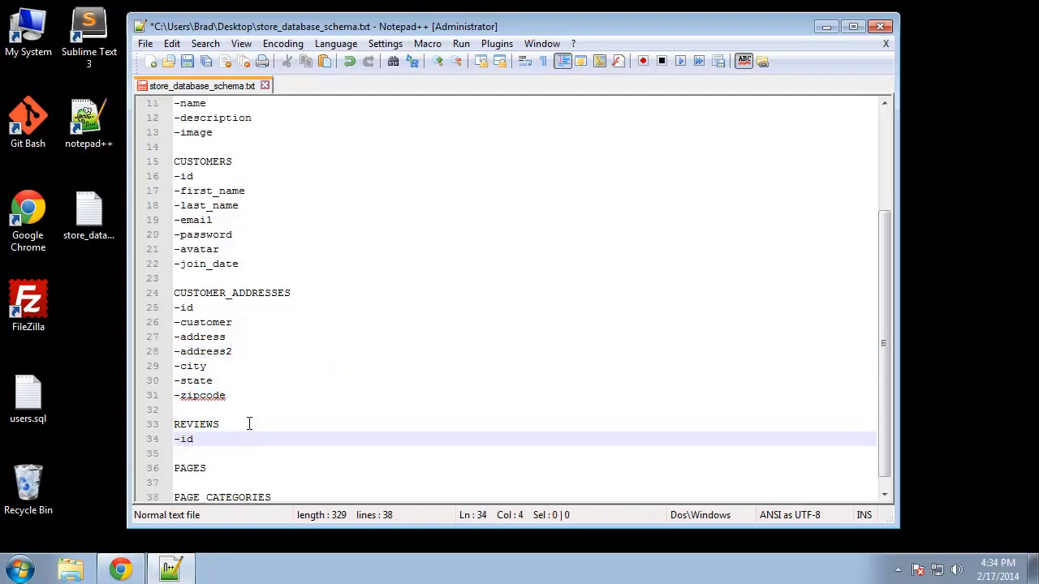
key("Return")
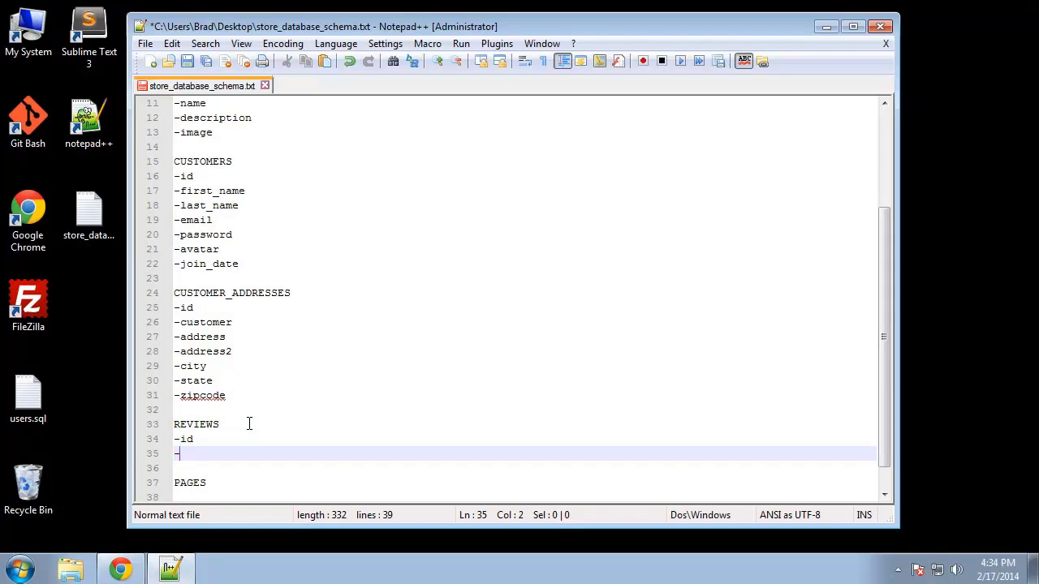
type("-title")
key("Return")
type("-body")
key("Return")
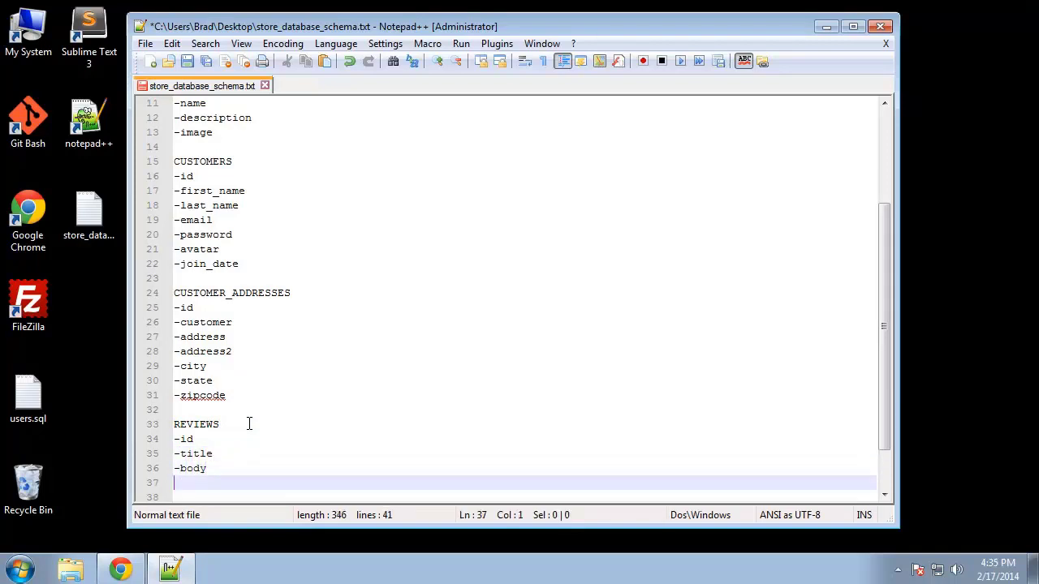
type("-rating")
key("Return")
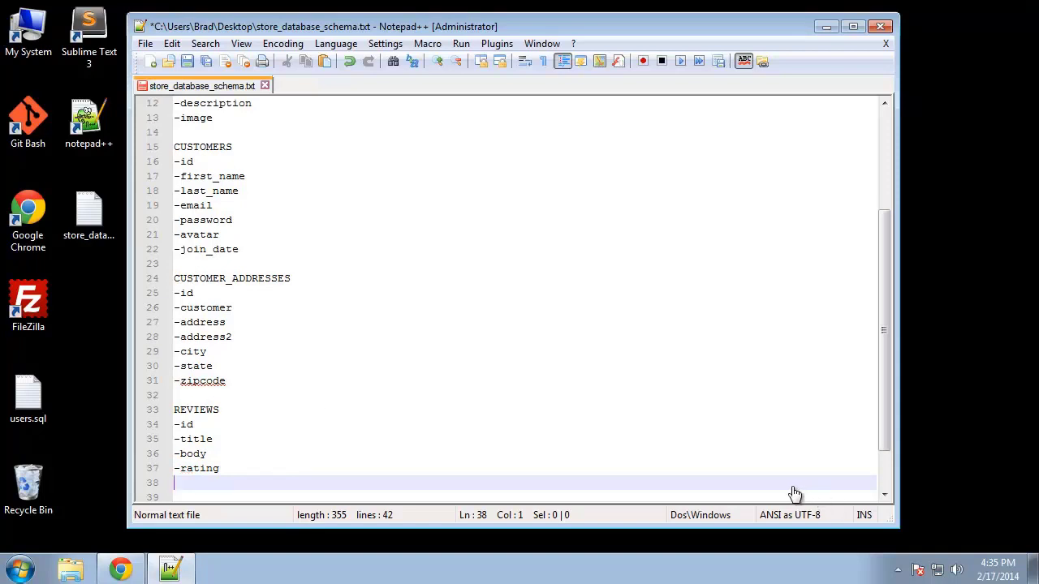
Add -customer, -product and -review_date below -rating in REVIEWS
left_click(237, 468)
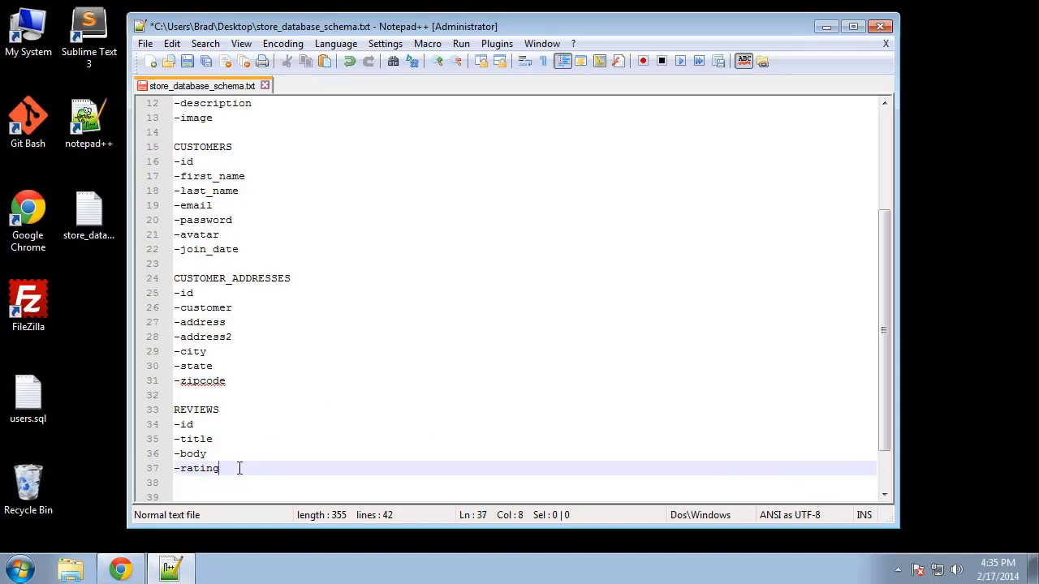
key("Return")
type("-customer")
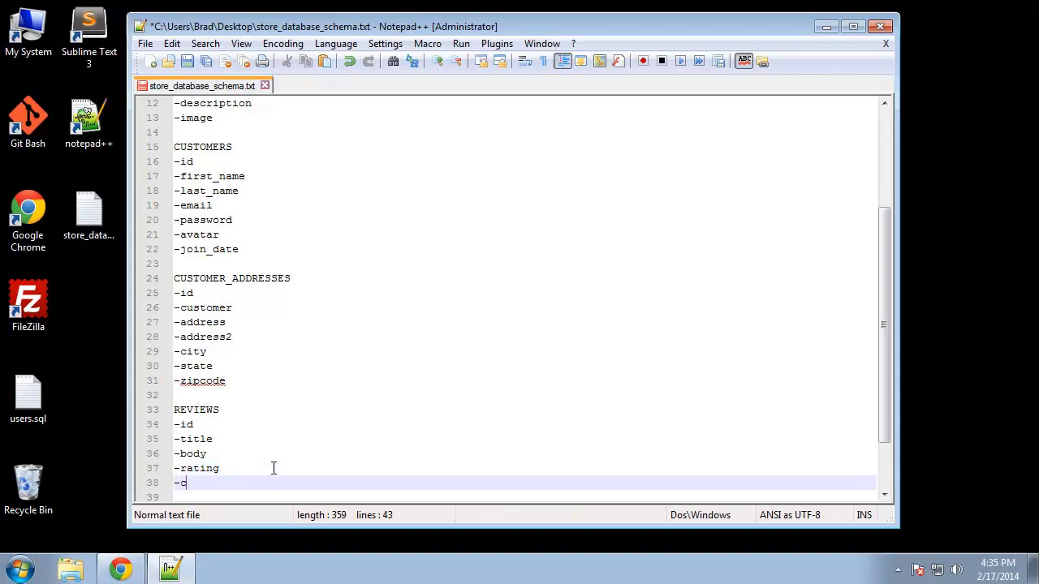
key("Return")
type("-product")
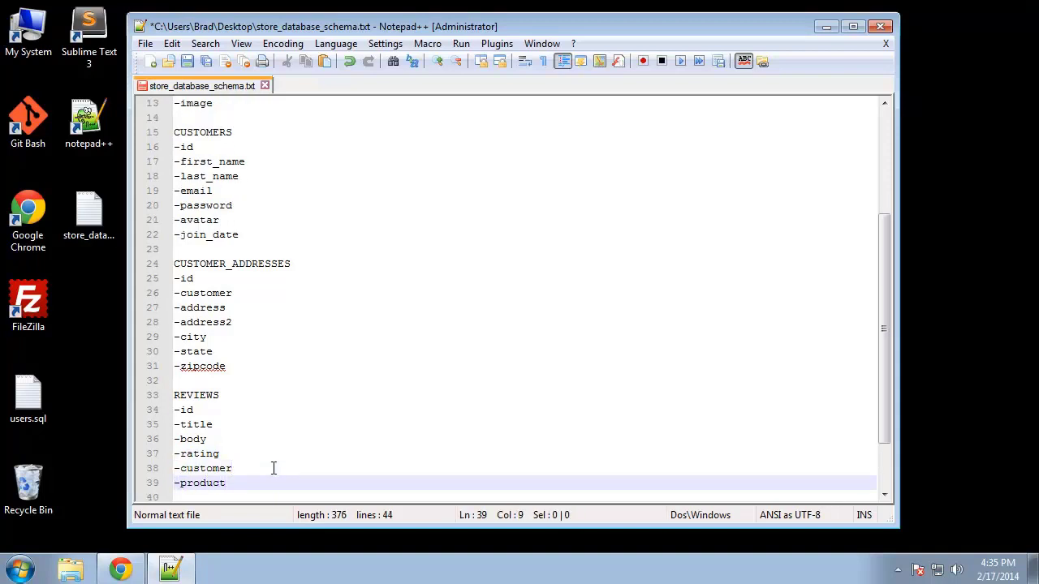
key("Return")
type("-")
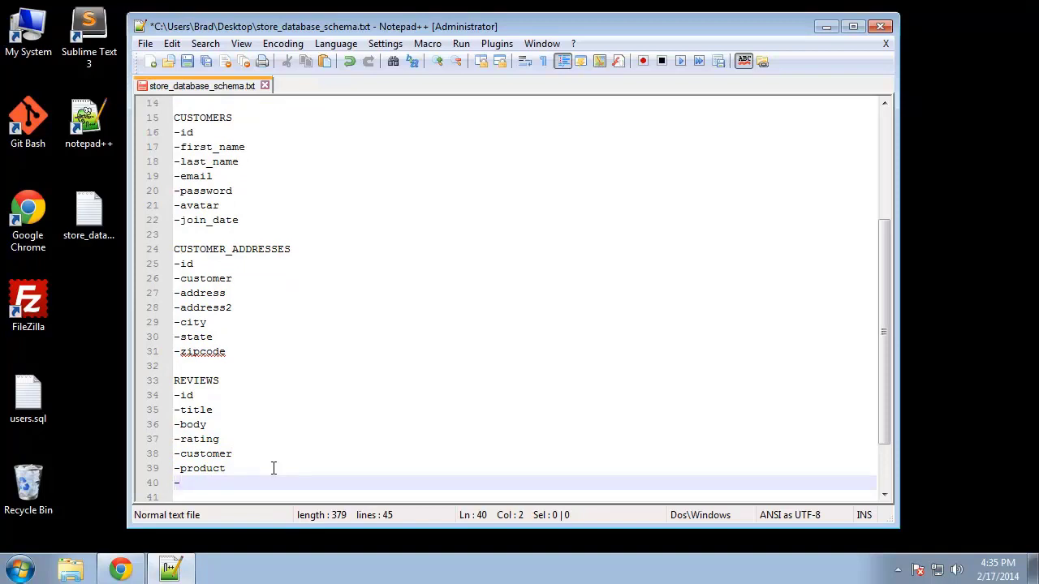
type("review_date")
scroll(273, 469, "down", 2)
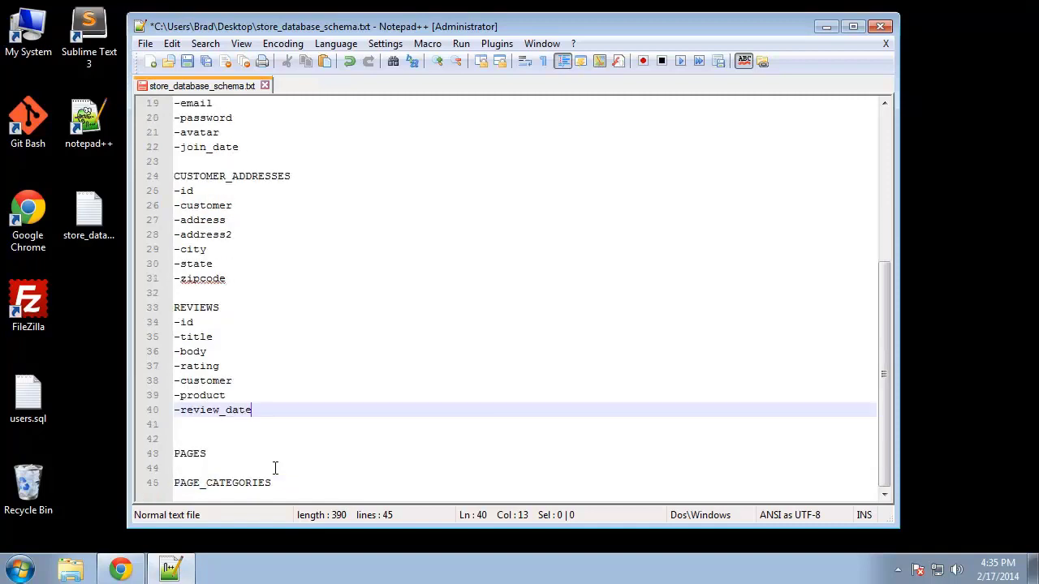
Remove the extra blank line and list -id, -title, -body, -category under PAGES
left_click(230, 439)
key("BackSpace")
left_click(267, 457)
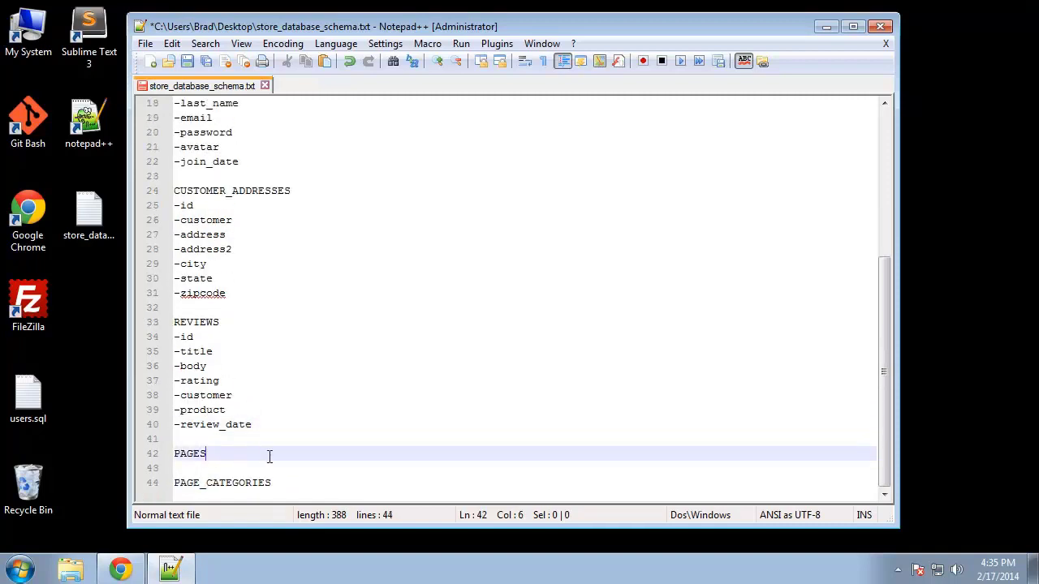
key("Return")
type("-id")
key("Return")
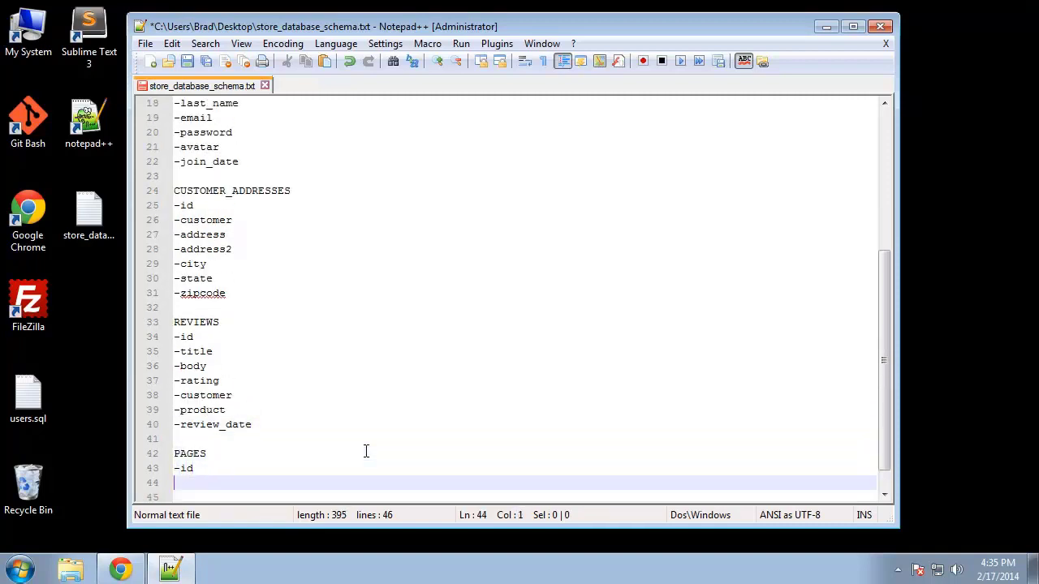
type("-title")
key("Return")
type("-body")
key("Return")
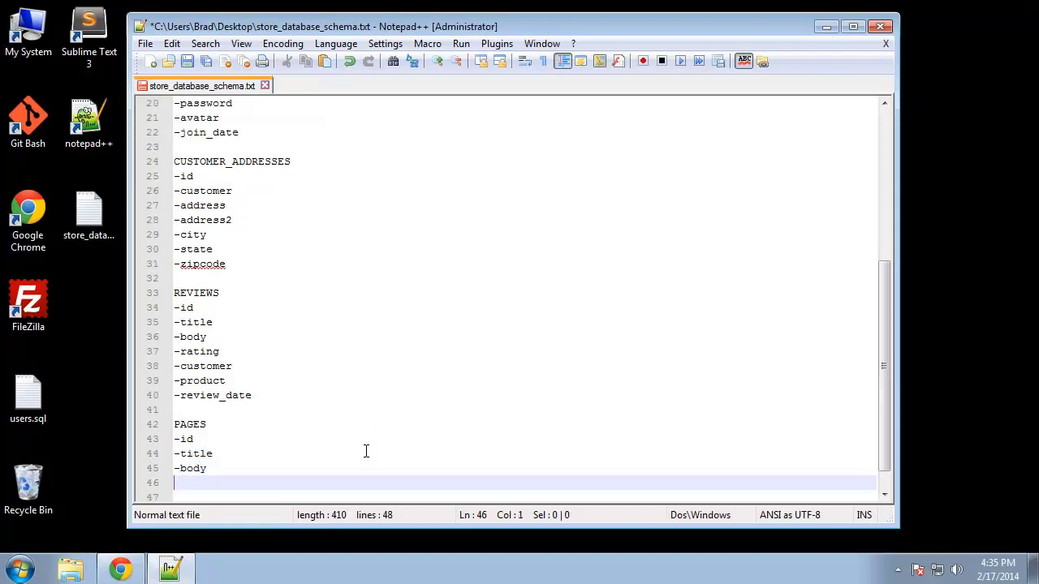
type("-category")
Add -create_date as the last PAGES field, with a blank line before PAGE_CATEGORIES
scroll(376, 442, "down", 1)
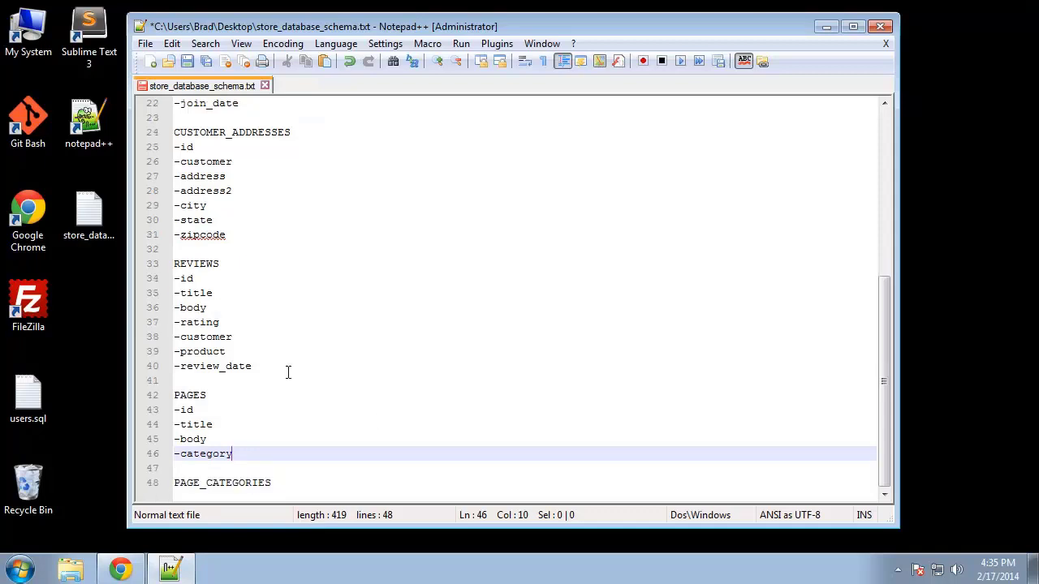
left_click(216, 473)
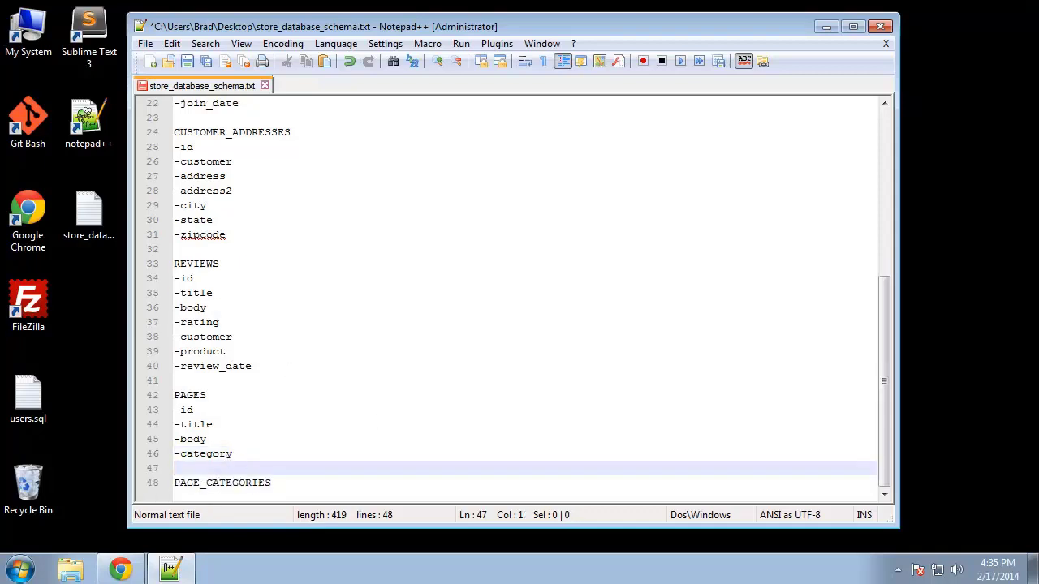
left_click(271, 455)
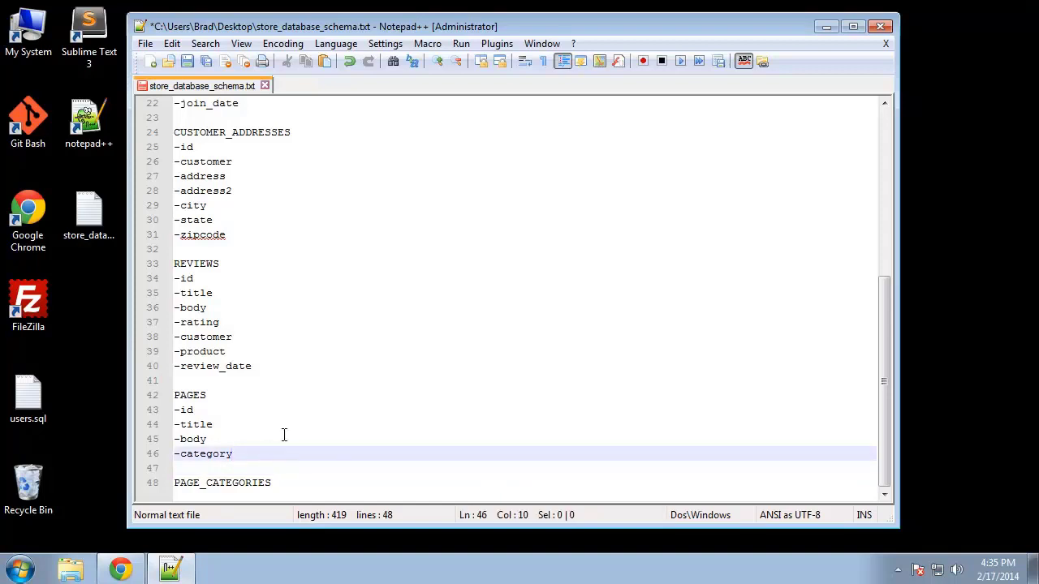
key("Return")
type("create_date")
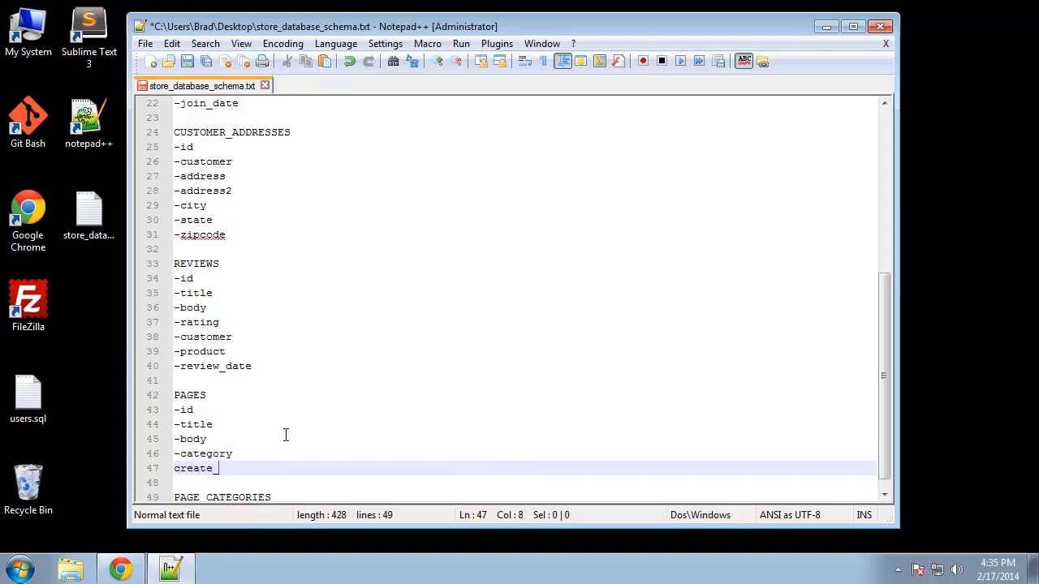
left_click(169, 470)
key("Right")
key("BackSpace")
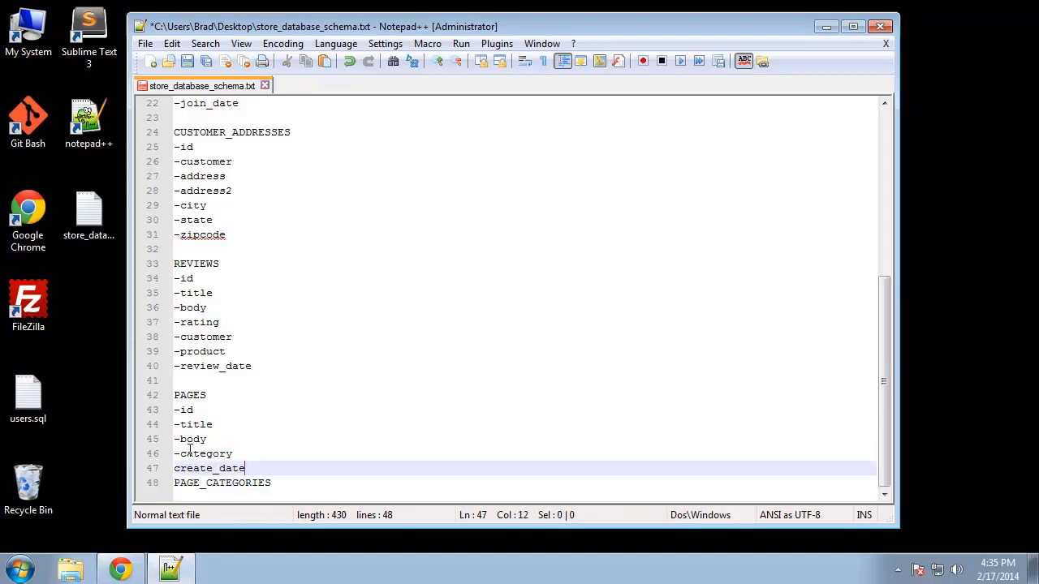
key("Return")
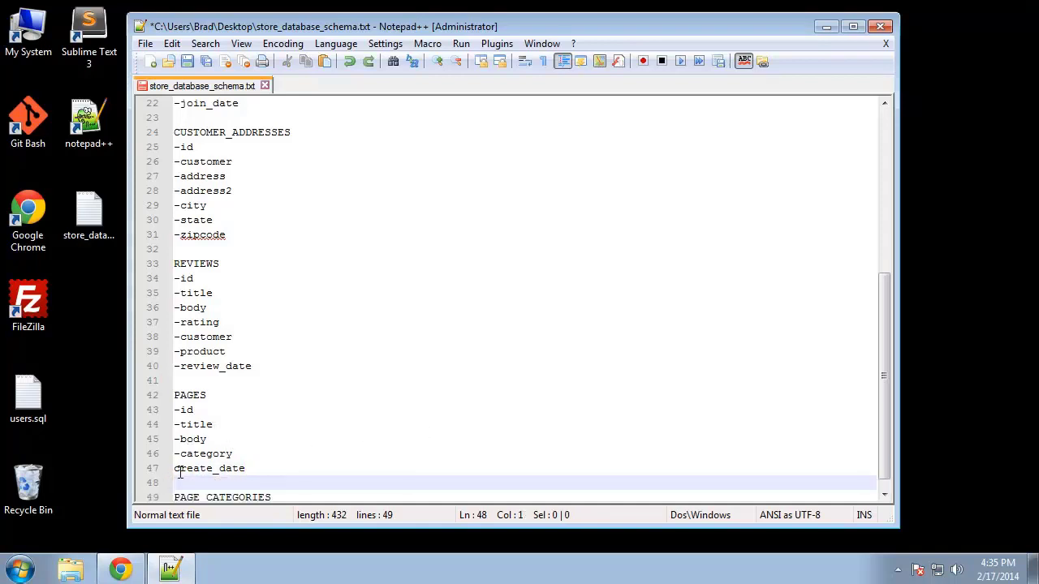
left_click(179, 469)
type("-")
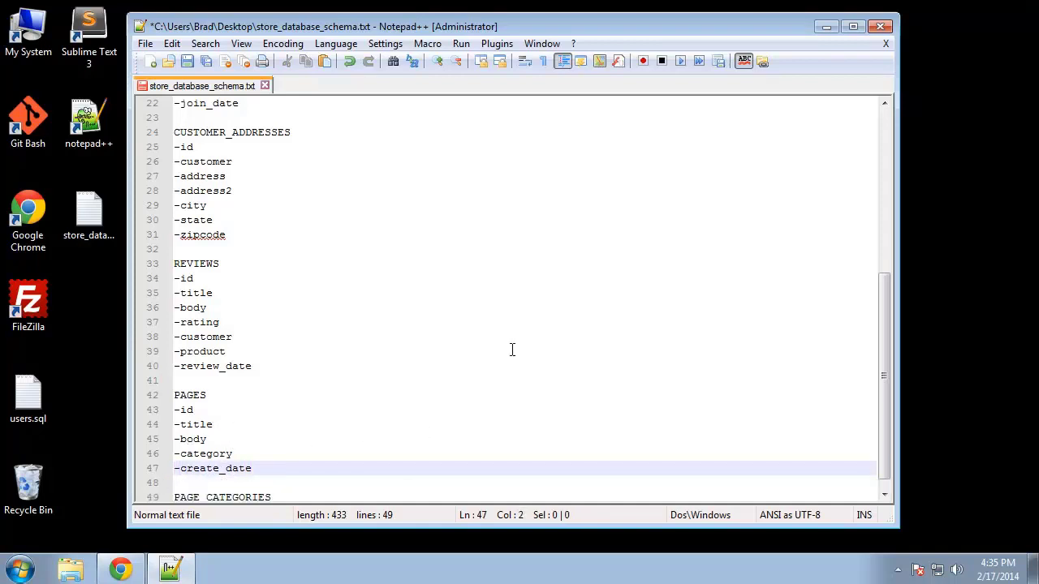
List -id, -name, -description, -image under the PAGE_CATEGORIES heading
scroll(429, 437, "down", 1)
left_click(339, 495)
key("Return")
type("-id")
key("Return")
type("-")
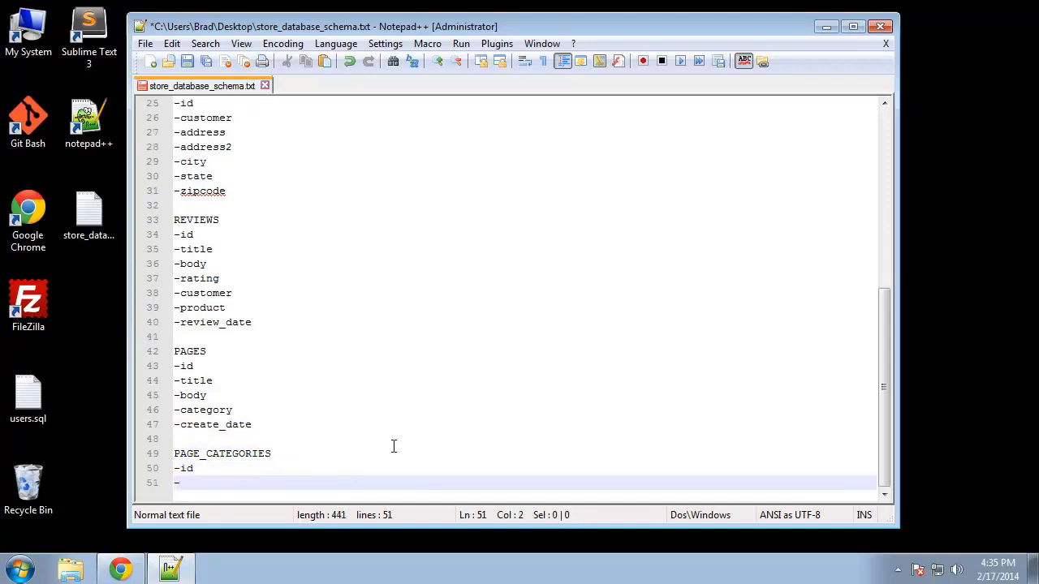
type("name")
key("Return")
type("-description")
key("Return")
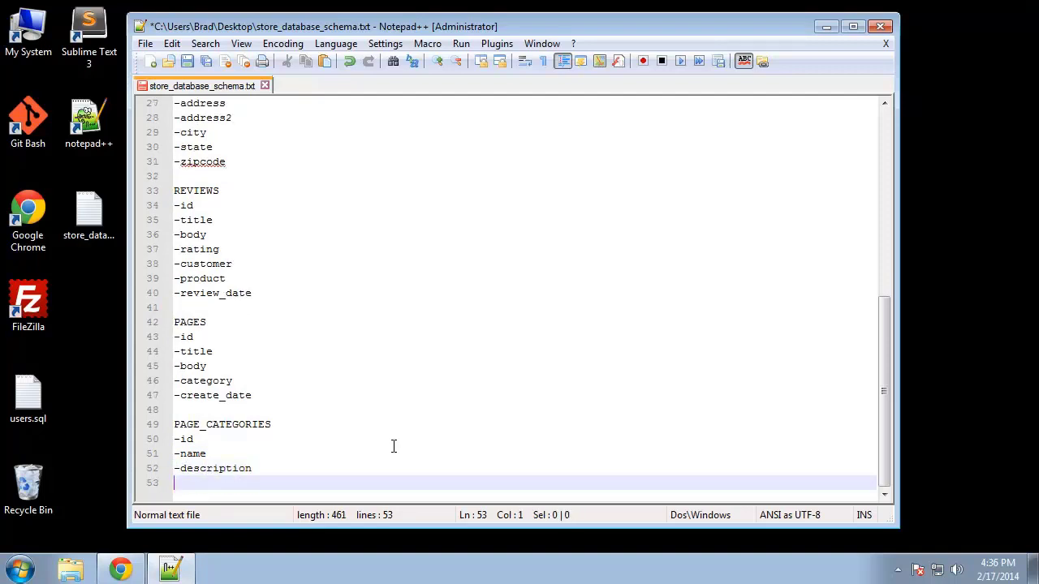
type("-image")
left_click(422, 395)
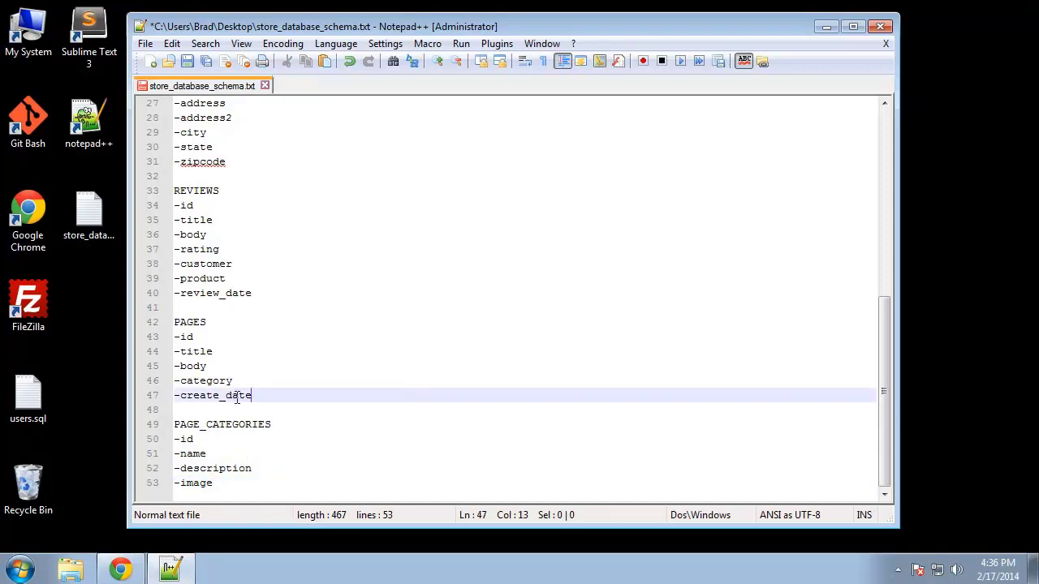
left_click(225, 425)
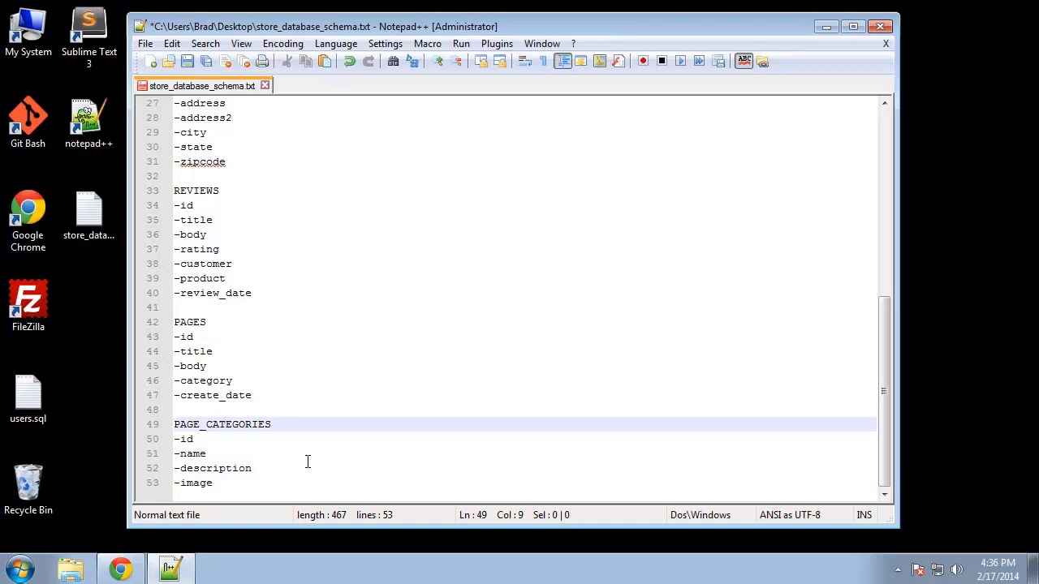
scroll(439, 362, "up", 9)
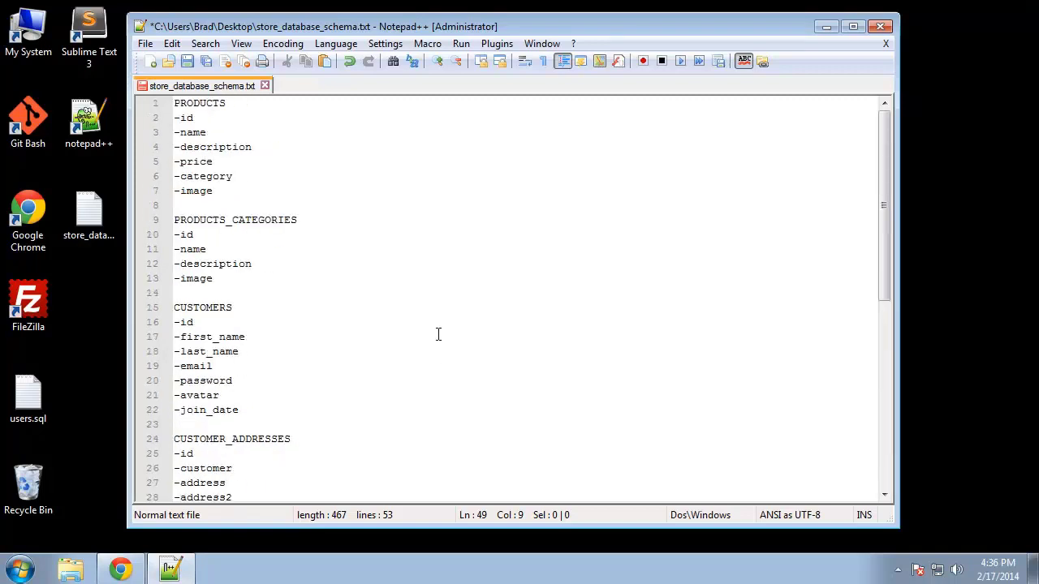
Annotate PRODUCTS -id as (INT(11), auto_increment, primary_key) and select that annotation
left_click(205, 118)
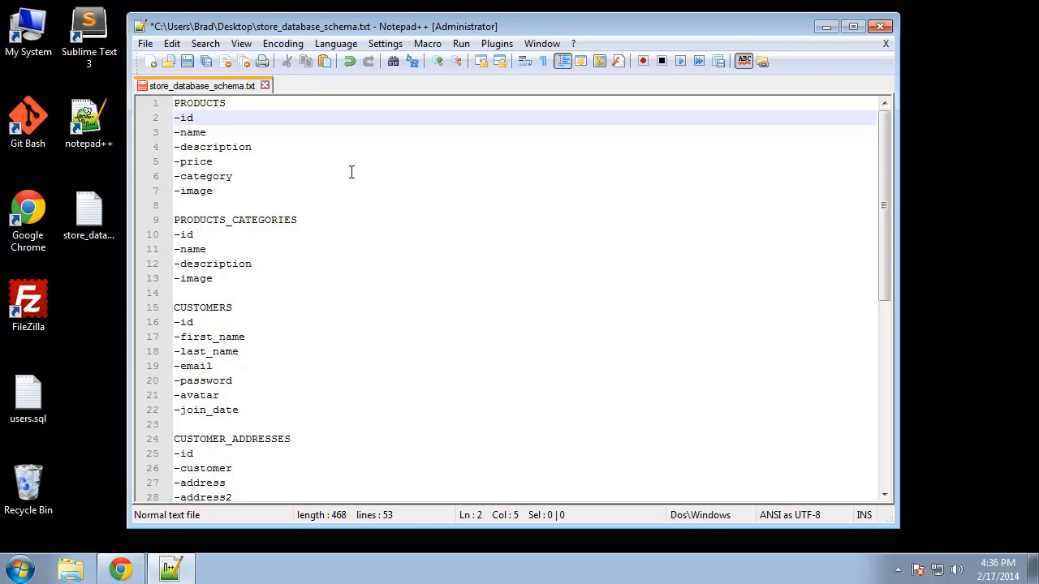
type("(INT(11)")
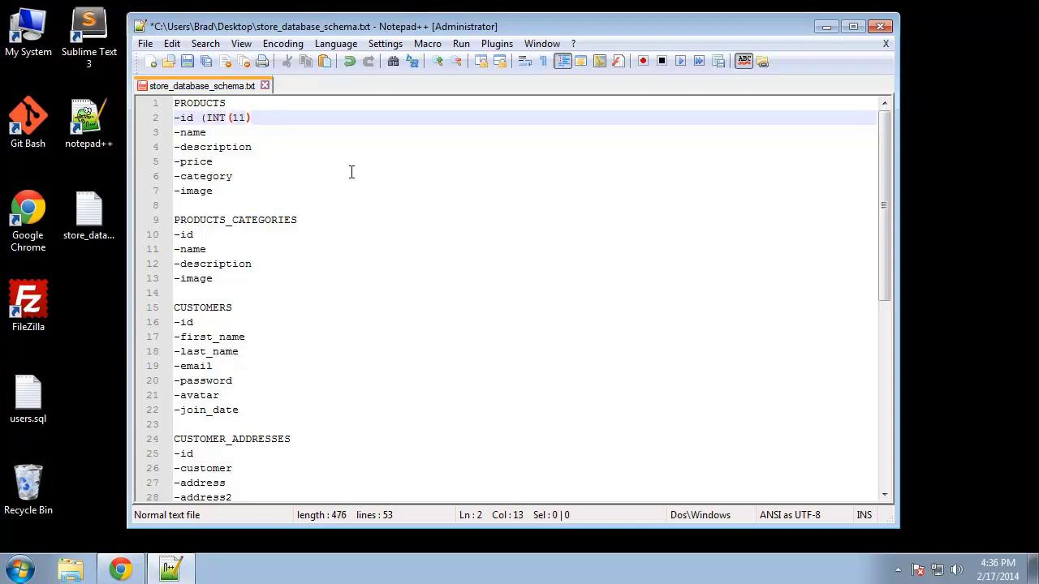
type(")")
key("BackSpace")
type(", auto_incre")
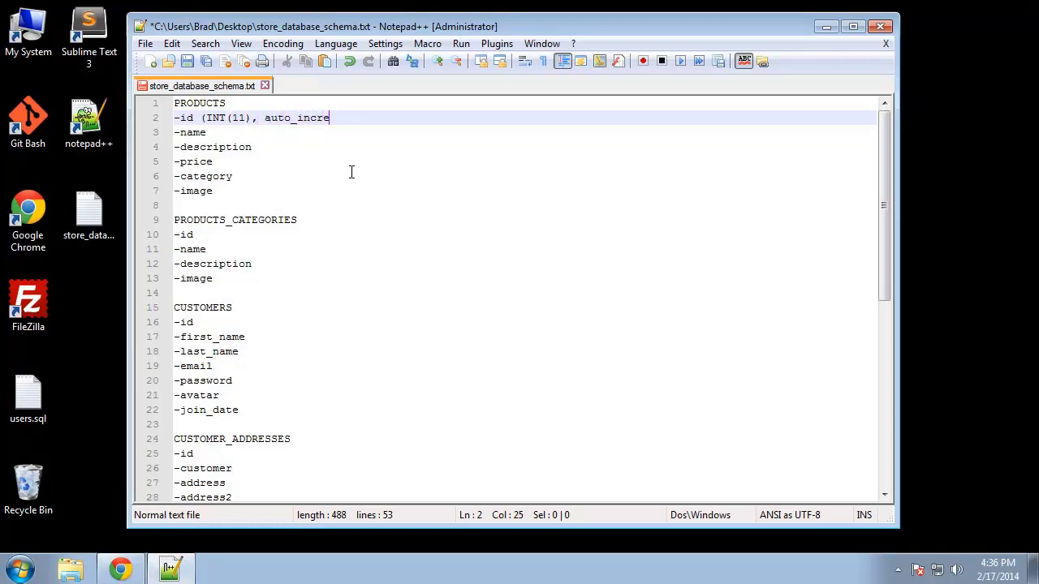
type("ment, primary_")
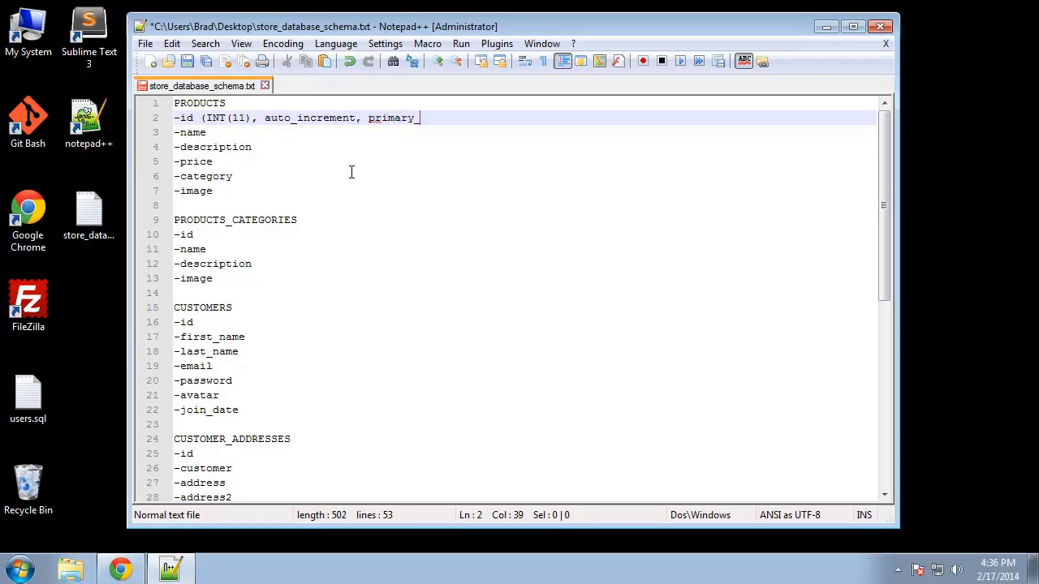
type("key)")
left_click(422, 191)
left_click_drag(447, 118, 202, 118)
key("ctrl+c")
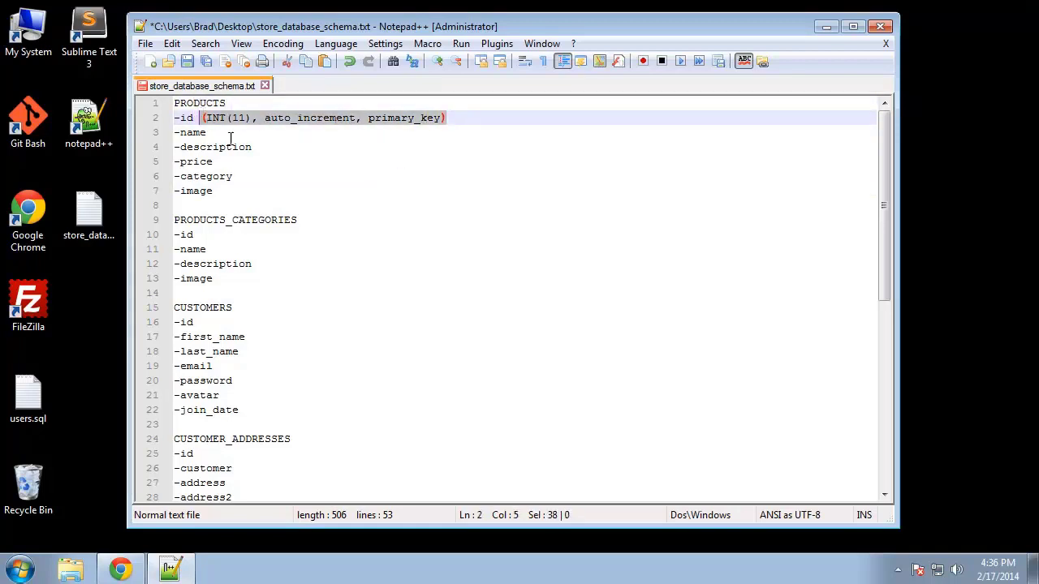
Paste the id annotation into PRODUCTS_CATEGORIES, CUSTOMERS, CUSTOMER_ADDRESSES and REVIEWS
left_click(241, 235)
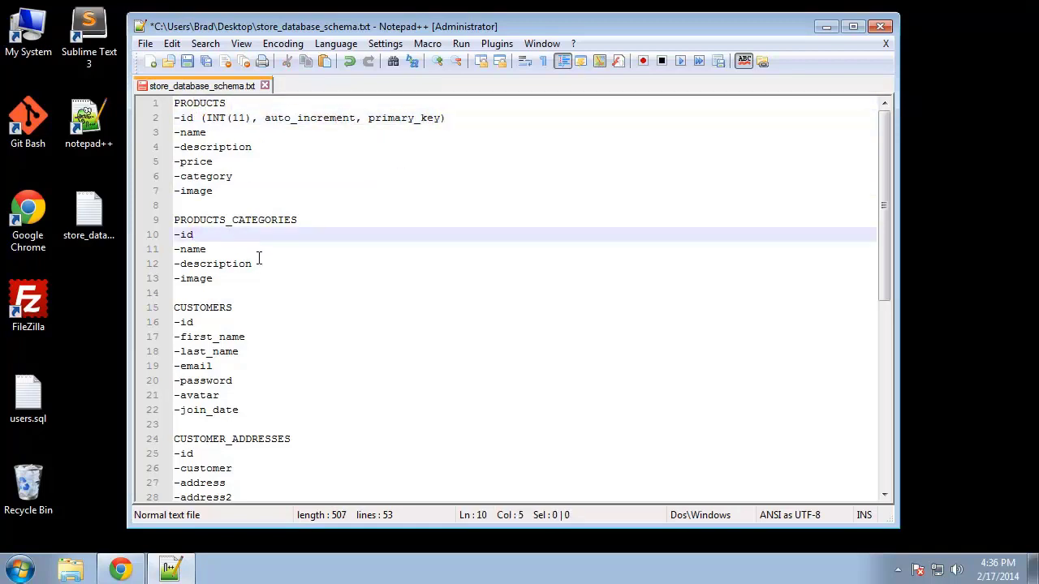
key("ctrl+v")
left_click(240, 323)
key("ctrl+v")
scroll(283, 339, "down", 3)
left_click(264, 322)
key("ctrl+v")
scroll(268, 341, "down", 4)
left_click(220, 268)
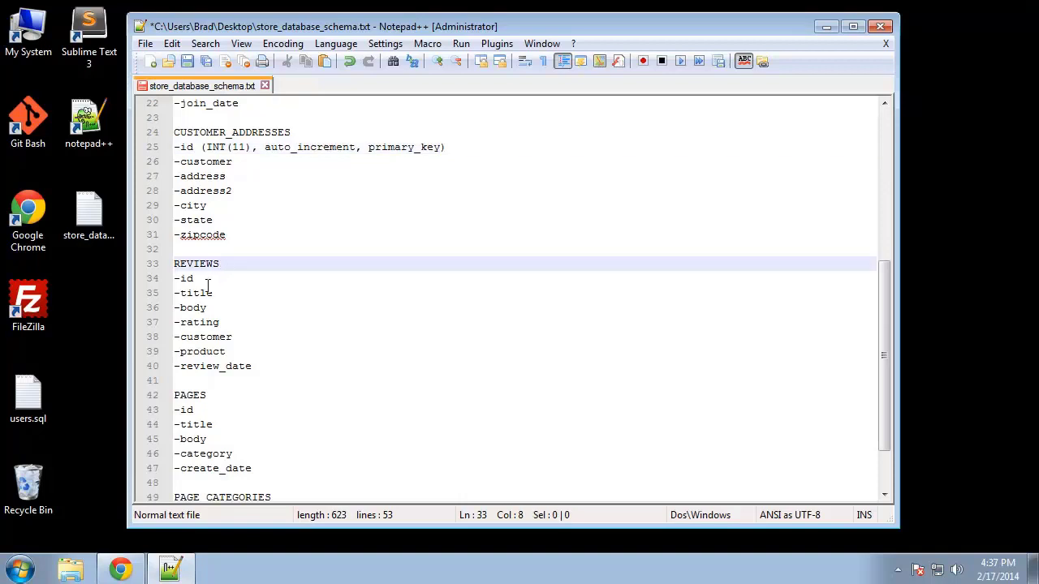
left_click(208, 284)
key("ctrl+v")
Paste the id annotation into the PAGES and PAGE_CATEGORIES id lines
left_click(238, 407)
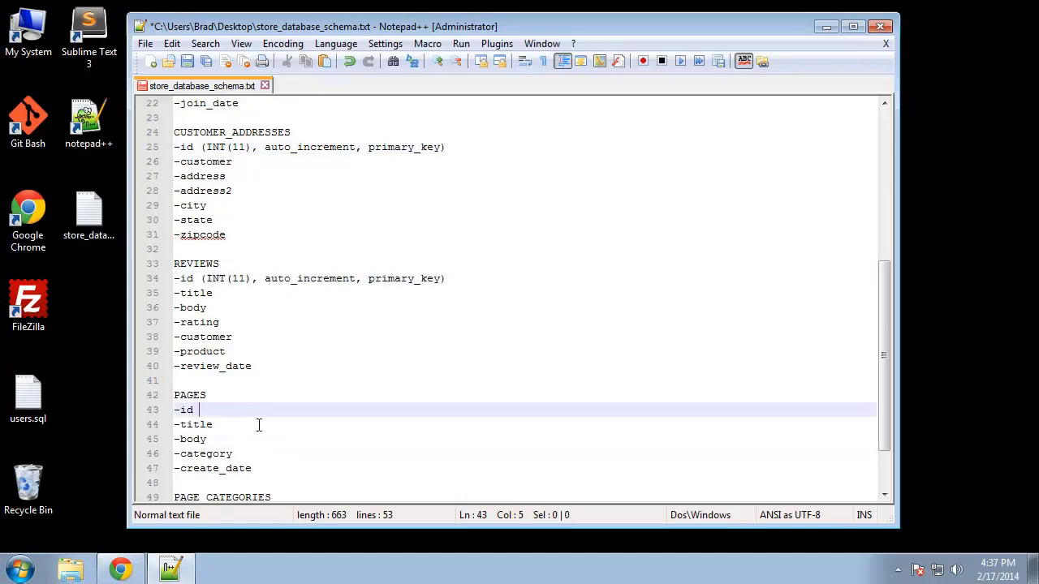
key("ctrl+v")
scroll(268, 422, "down", 2)
left_click(250, 439)
key("ctrl+v")
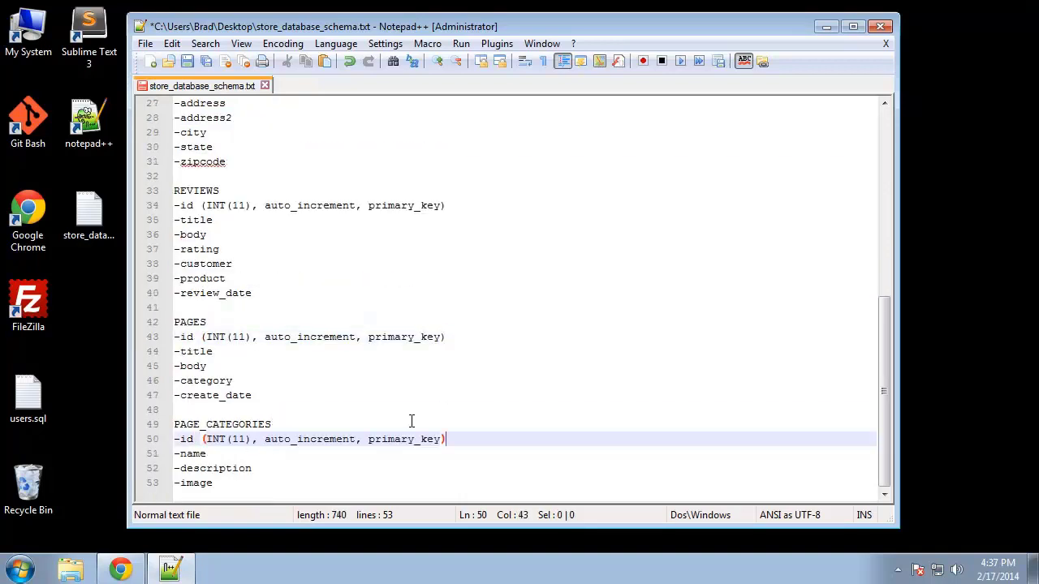
scroll(412, 421, "up", 9)
left_click(254, 132)
Type PRODUCTS name as (VARCHAR(100)), description as (TEXT), and price as (VARCHAR(20))
type("(VA")
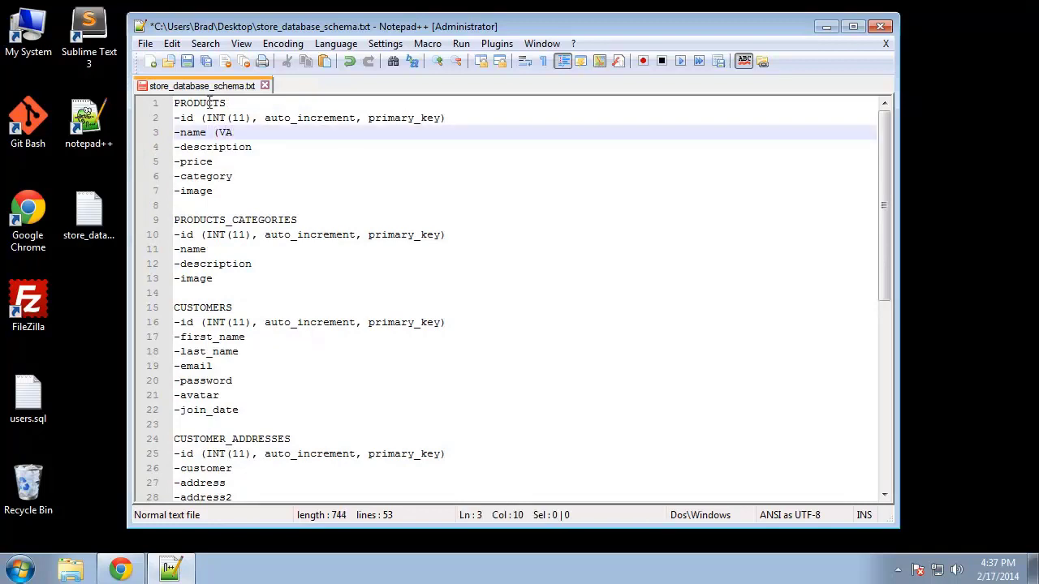
type("RCHAR(100))")
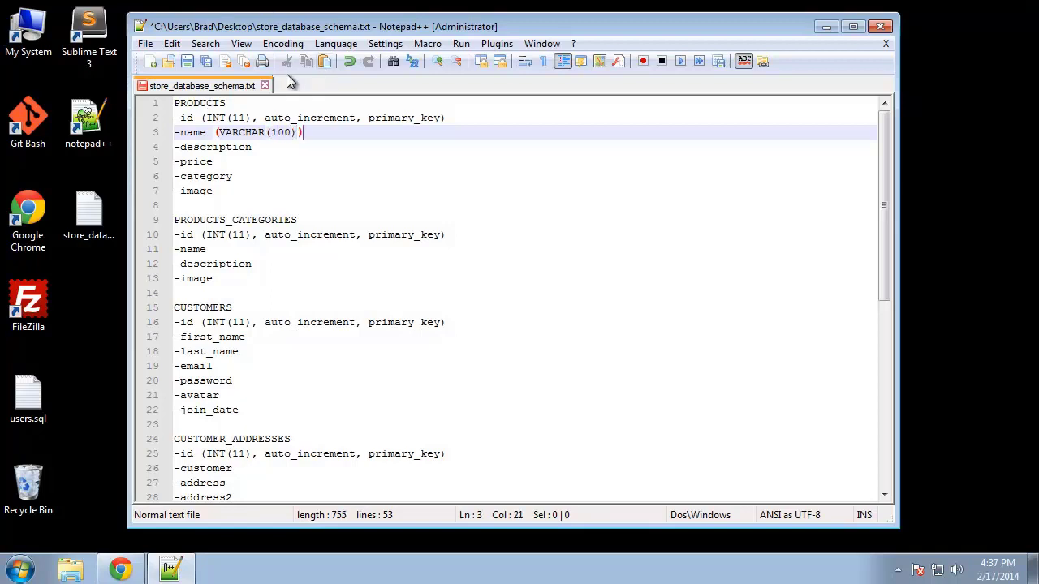
left_click(259, 157)
left_click_drag(320, 138, 213, 138)
key("ctrl+c")
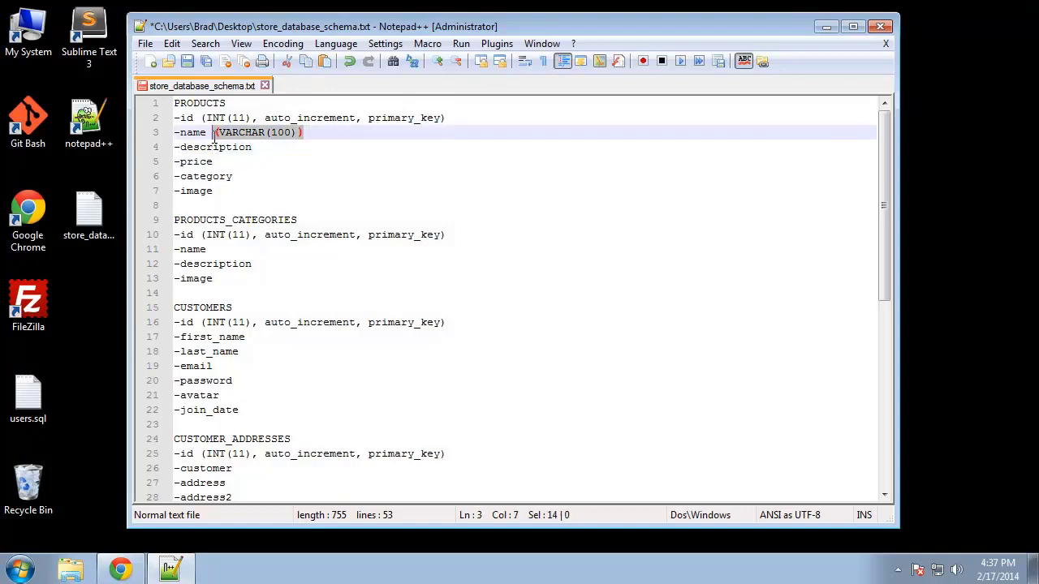
left_click(288, 150)
type("(")
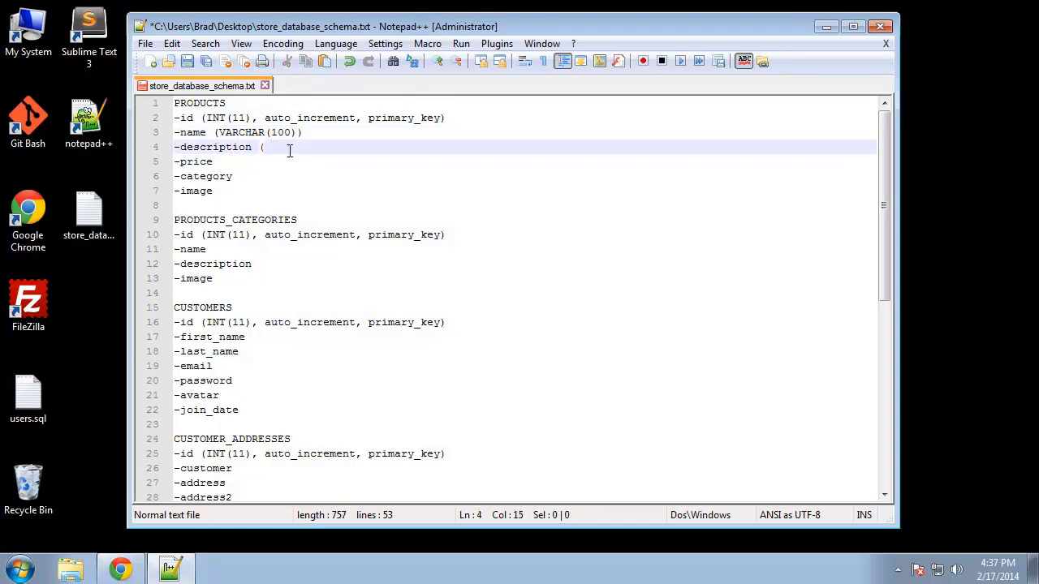
type("TEXT)")
left_click(228, 161)
key("ctrl+v")
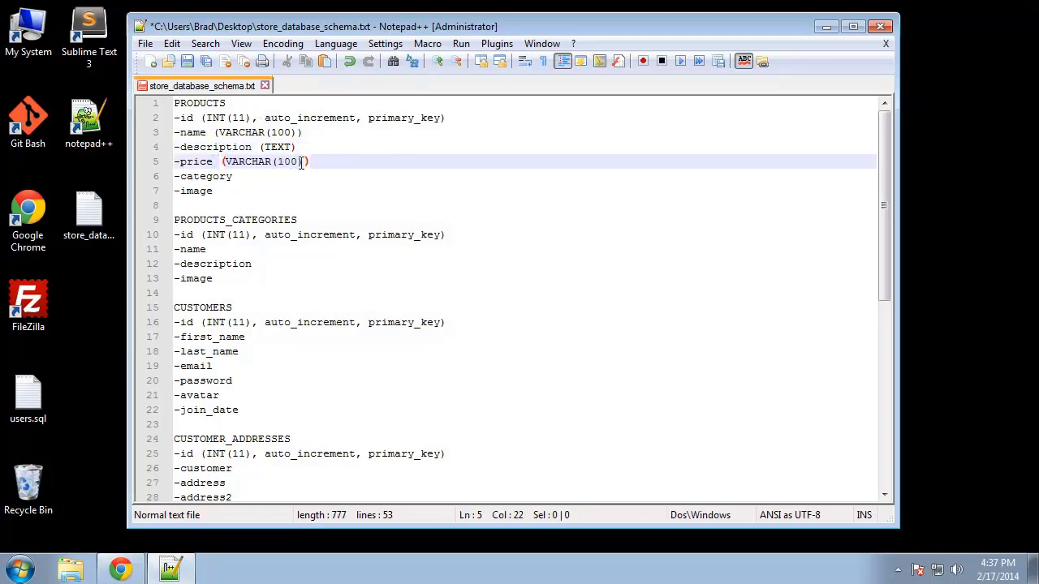
left_click_drag(297, 161, 280, 166)
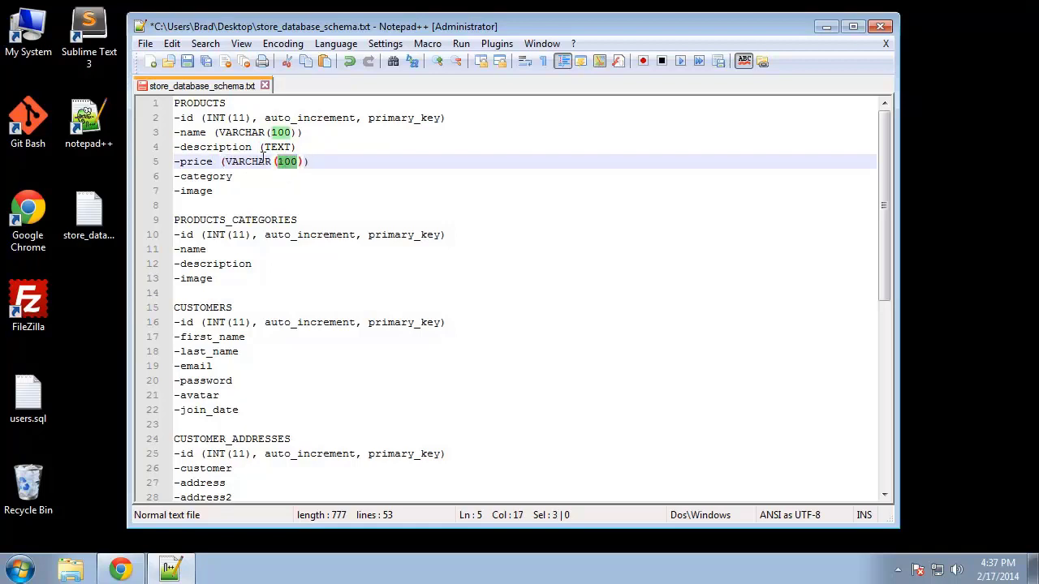
type("20")
Give PRODUCTS category and image, plus PRODUCTS_CATEGORIES name and image, (VARCHAR(100)); PRODUCTS_CATEGORIES description gets (TEXT)
left_click(253, 178)
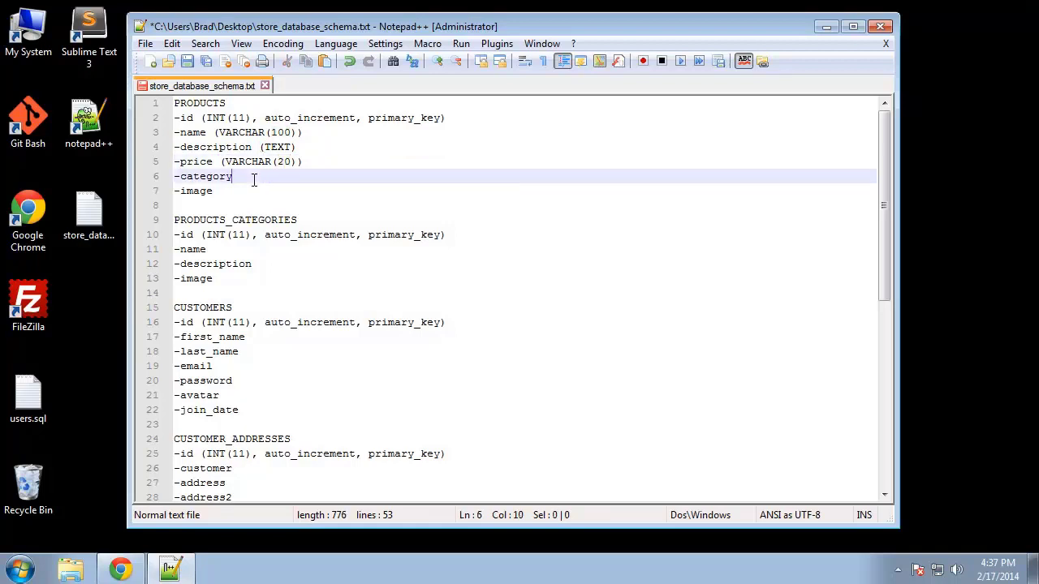
key("ctrl+v")
left_click(223, 193)
key("ctrl+v")
scroll(395, 221, "down", 1)
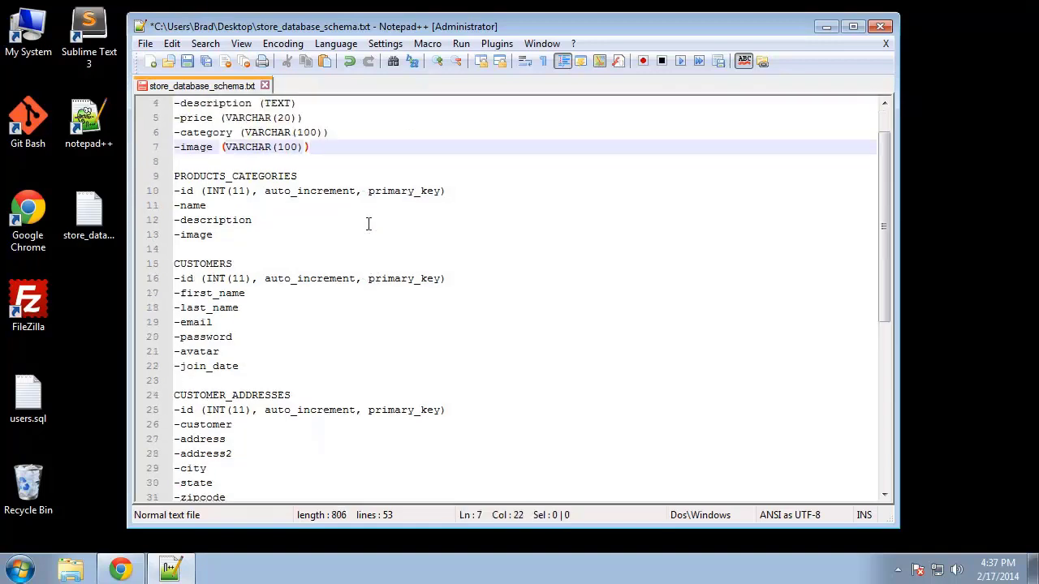
left_click(234, 205)
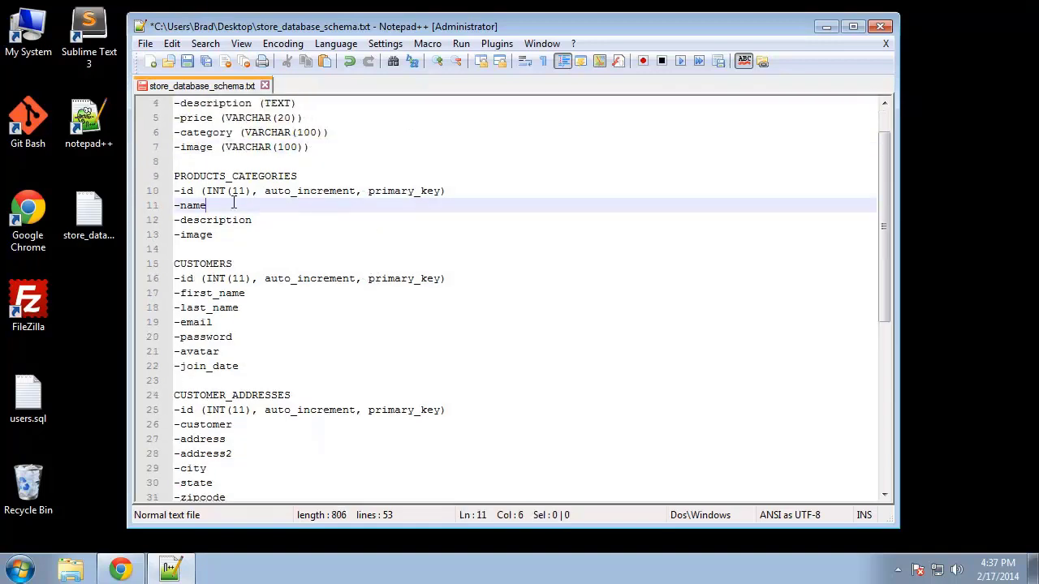
key("ctrl+v")
left_click(253, 218)
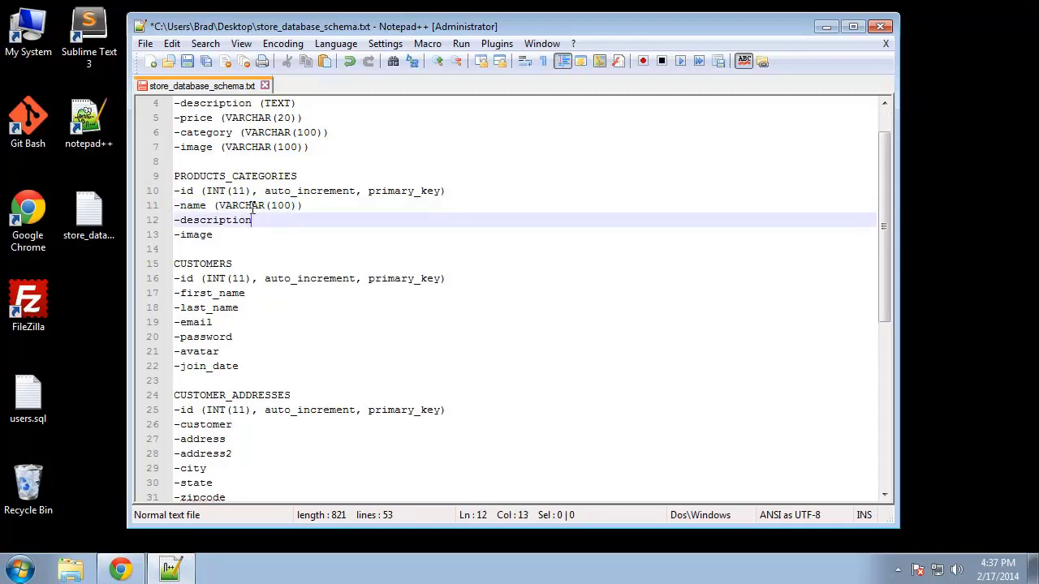
type("(TEXT)")
left_click(229, 234)
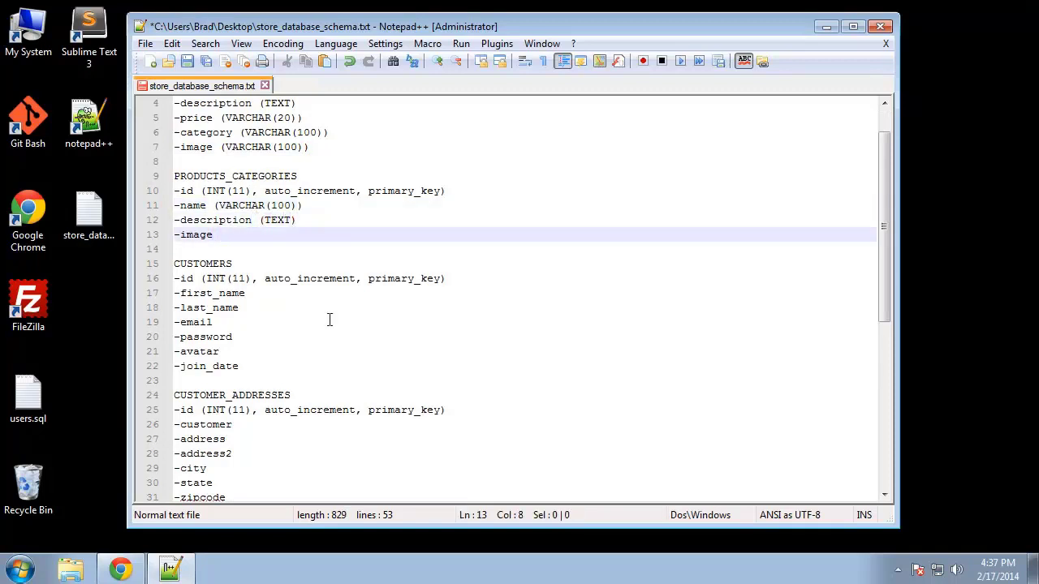
key("ctrl+v")
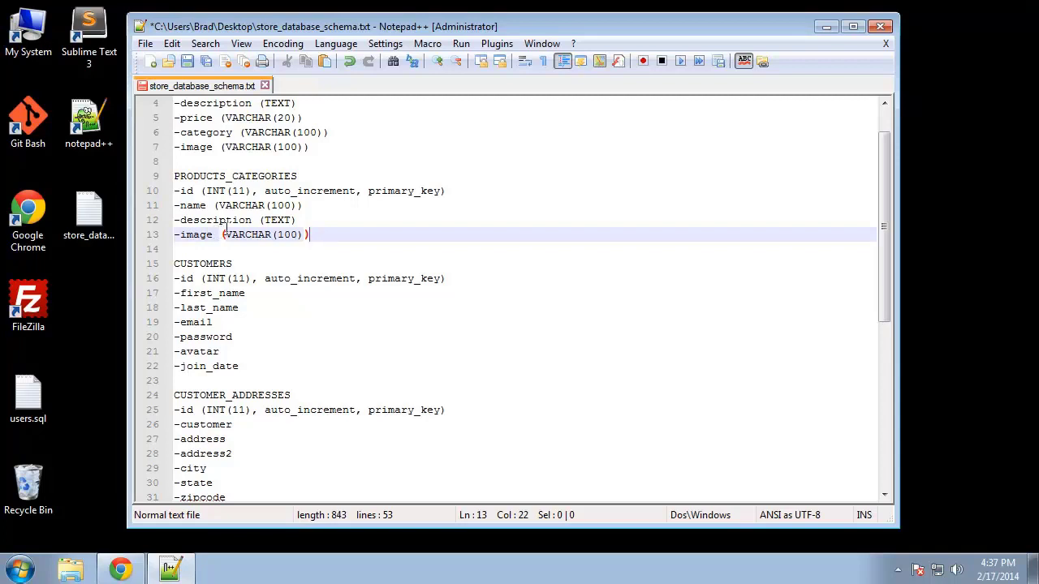
Give CUSTOMERS first_name, last_name, email and password the (VARCHAR(100)) type
left_click(252, 293)
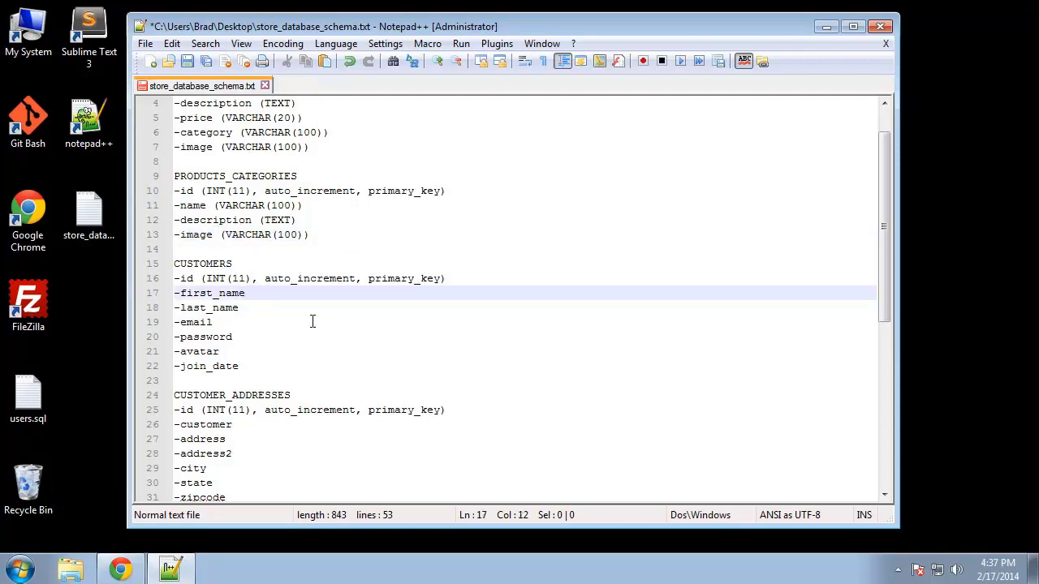
key("ctrl+v")
left_click(293, 309)
key("ctrl+v")
left_click(272, 324)
key("ctrl+v")
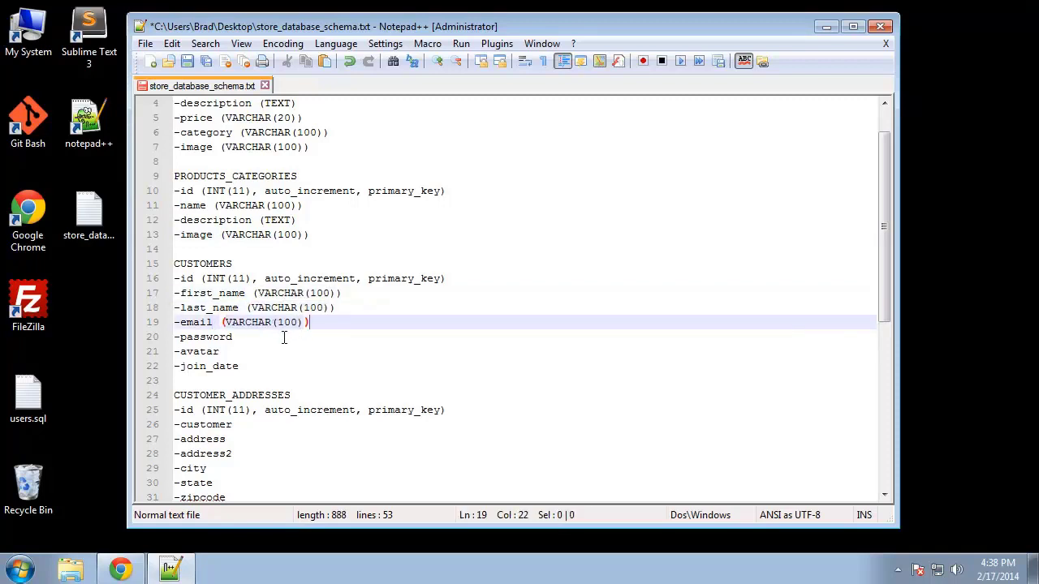
left_click(260, 336)
key("ctrl+v")
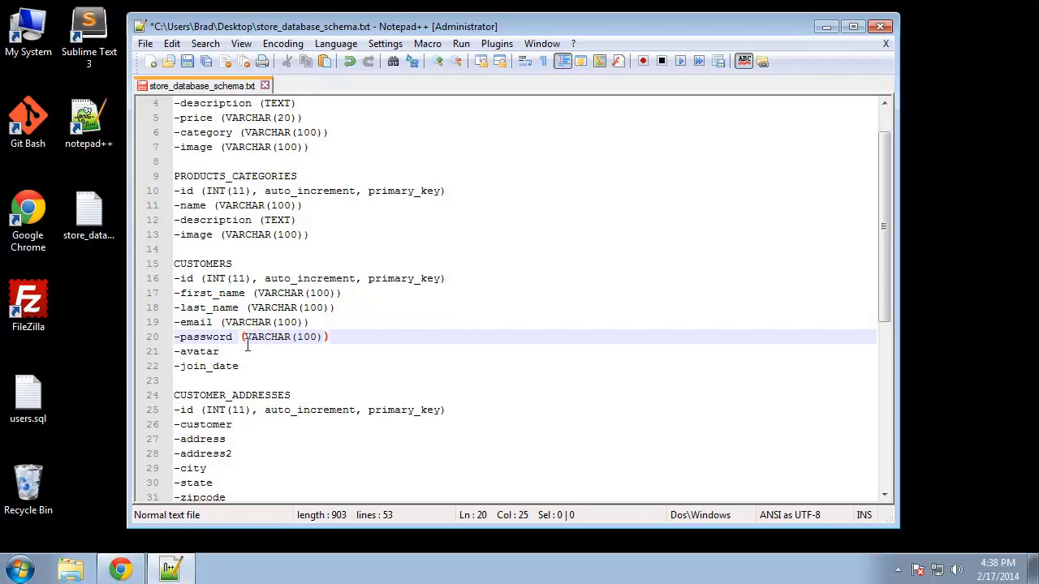
left_click_drag(234, 336, 170, 341)
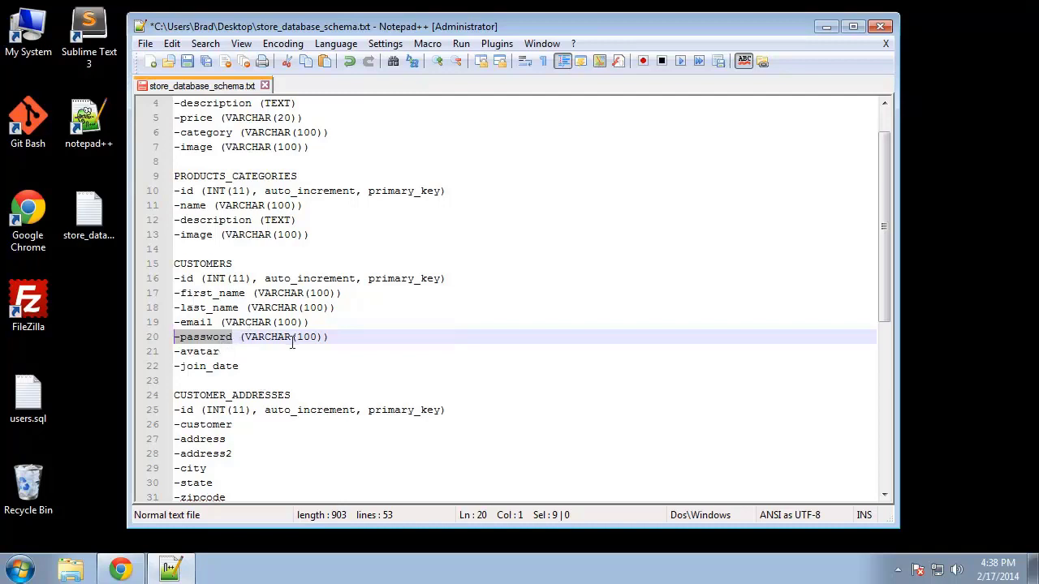
double_click(302, 337)
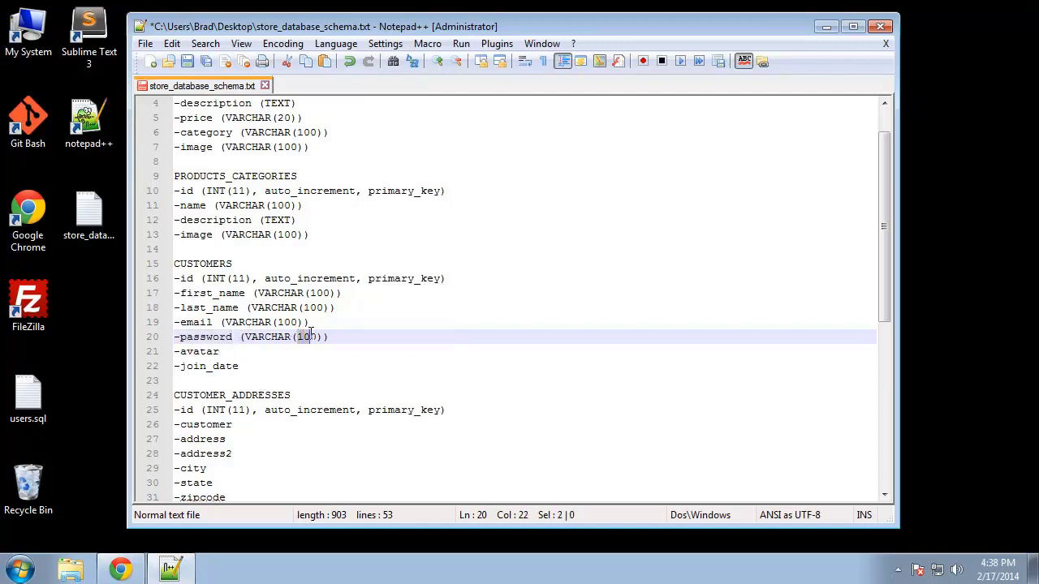
left_click_drag(248, 352, 255, 369)
Type avatar as (VARCHAR(100)) and join_date as (TIMESTAMP, DEFAULT - current_date)
left_click(236, 352)
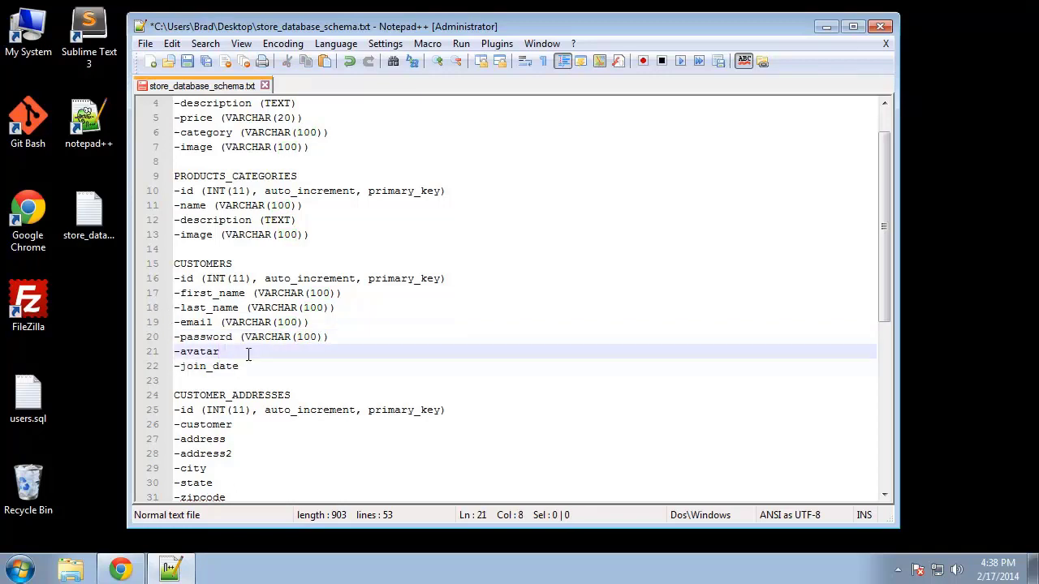
key("ctrl+v")
key("Down")
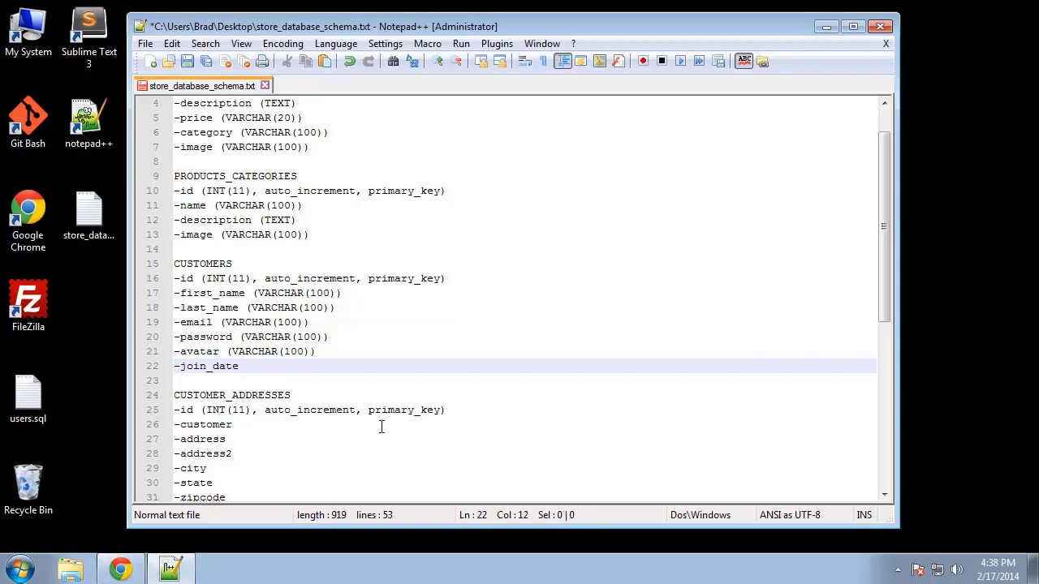
type("(timestamp")
left_click(381, 357)
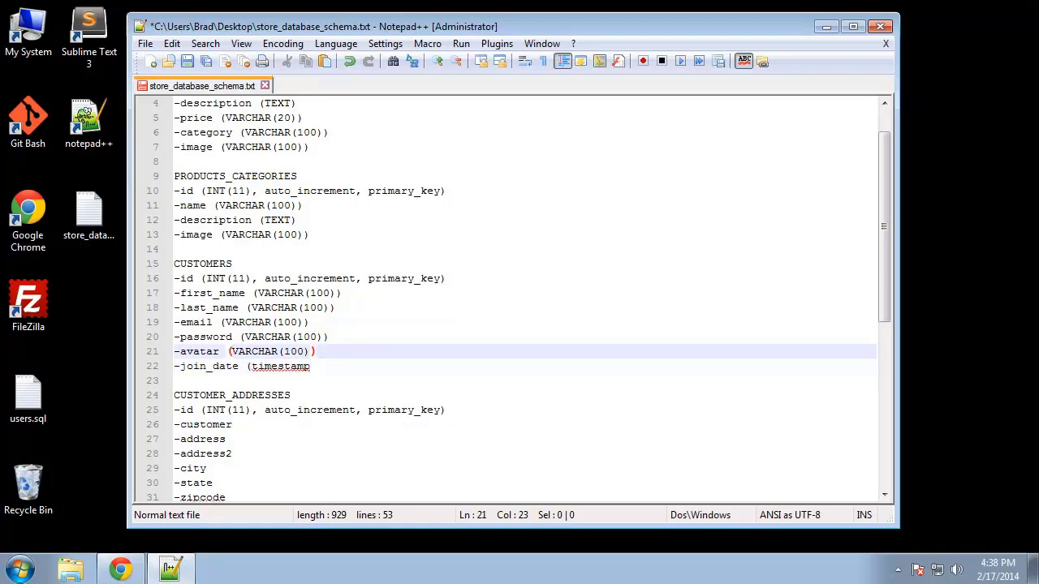
left_click(371, 373)
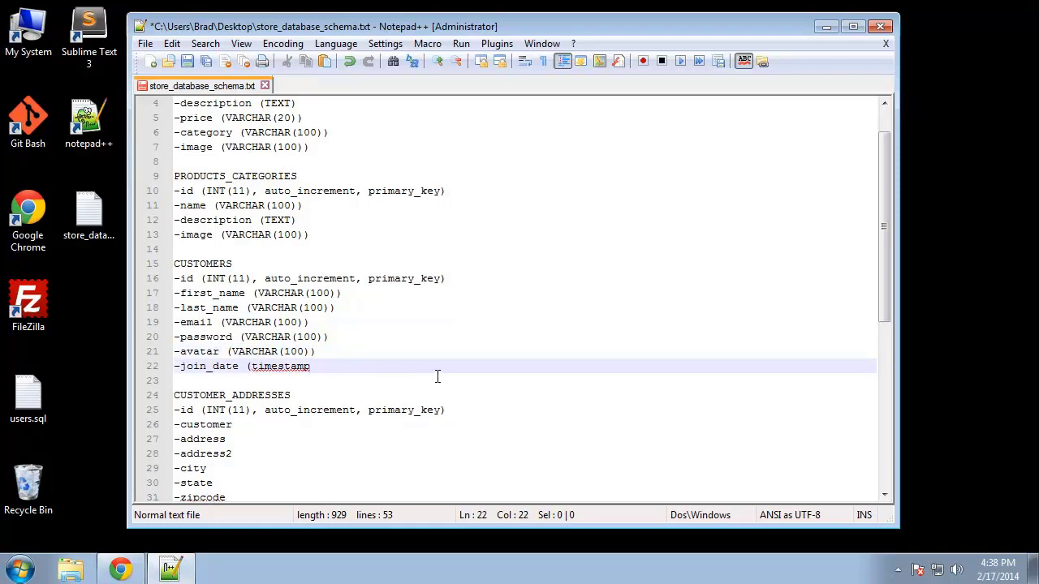
key("BackSpace")
key("BackSpace")
key("BackSpace")
key("BackSpace")
key("BackSpace")
key("BackSpace")
key("BackSpace")
key("BackSpace")
key("BackSpace")
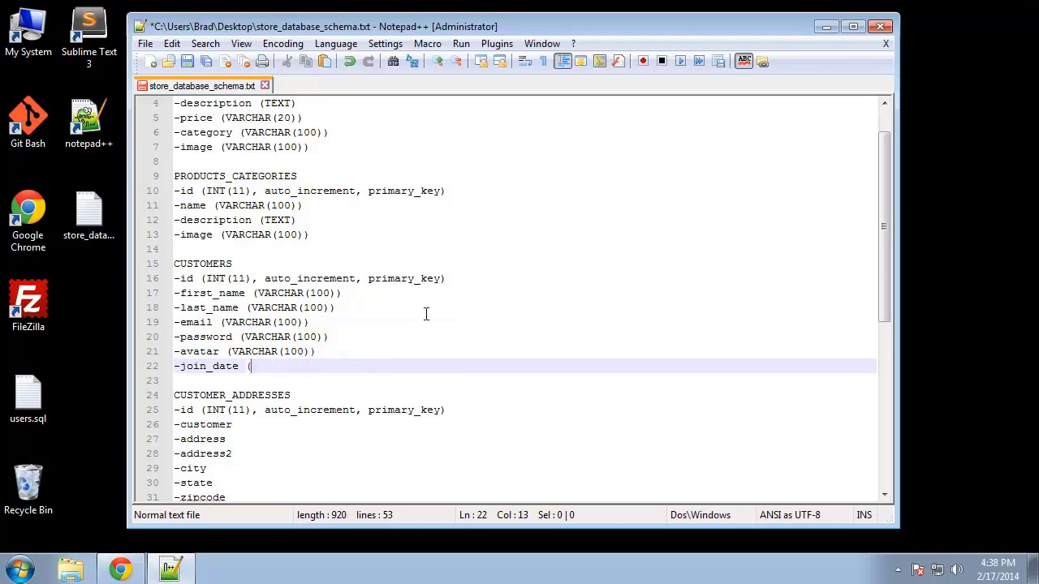
type("TIME")
type("STAMP")
type("),")
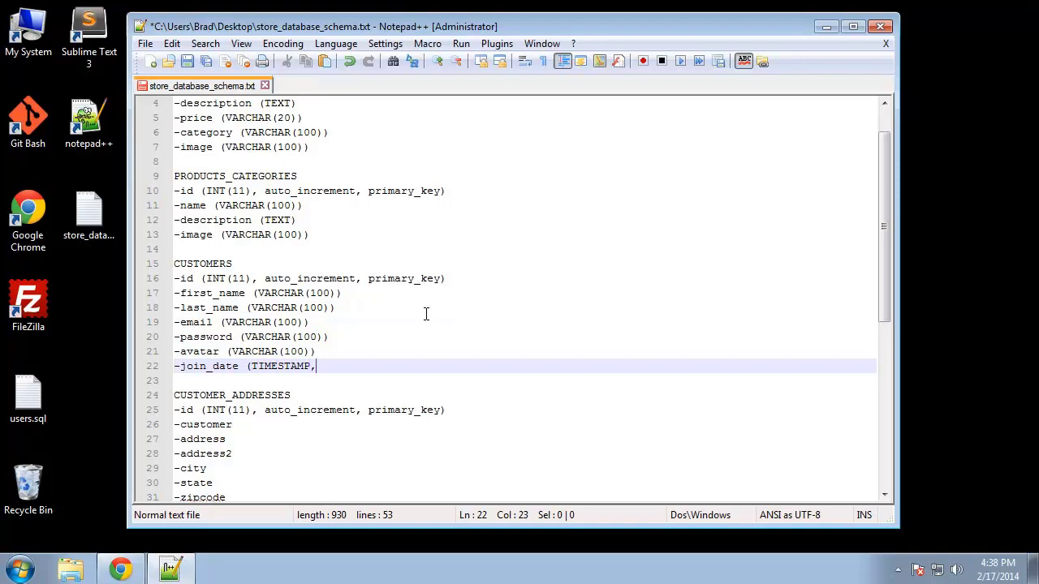
type("DEFAULT - current_")
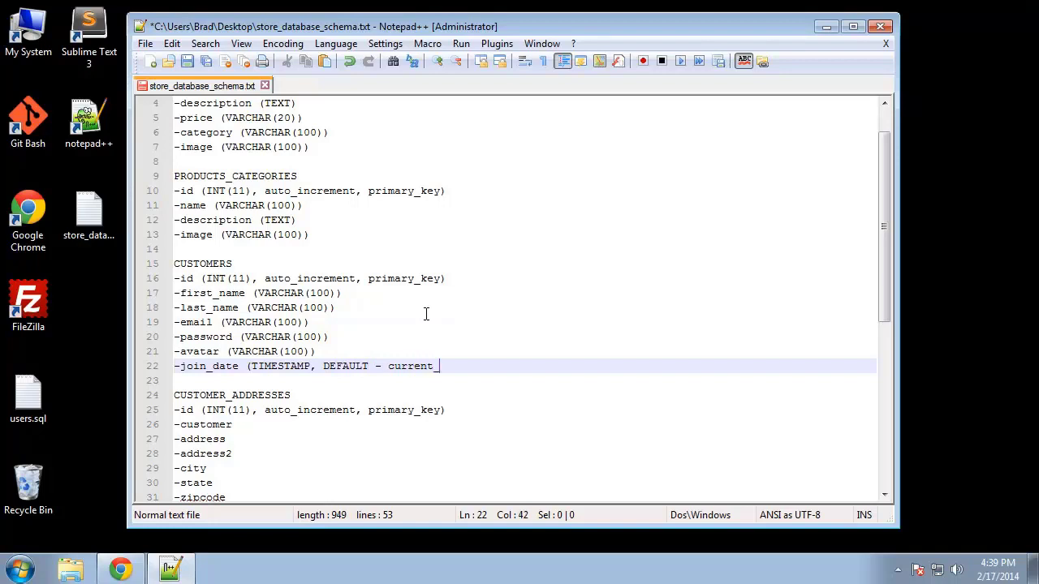
type("date)")
left_click(364, 311)
scroll(366, 297, "up", 1)
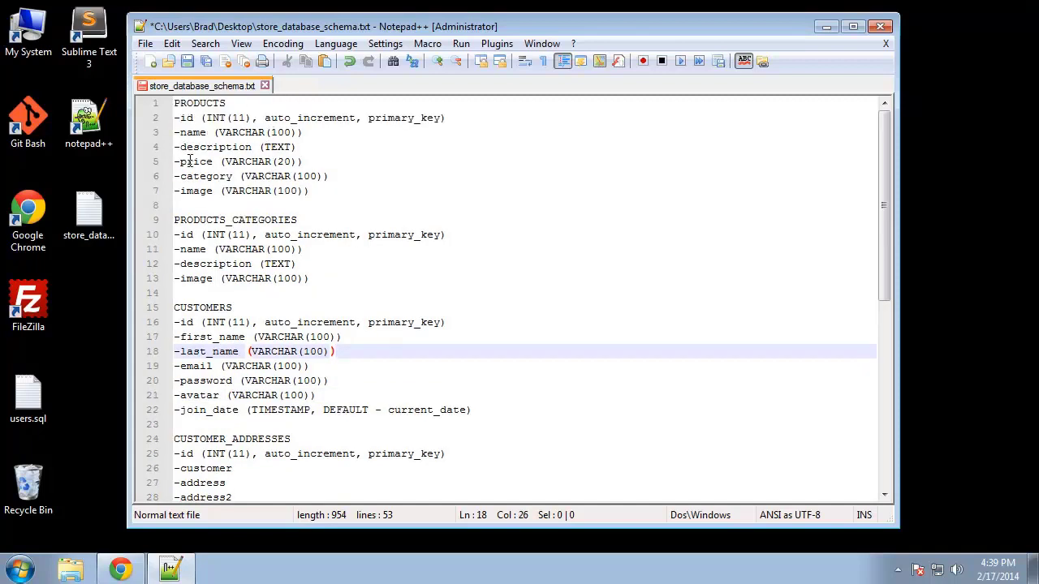
Append ', foreign_key to products_categories id' to the PRODUCTS category annotation
left_click(202, 106)
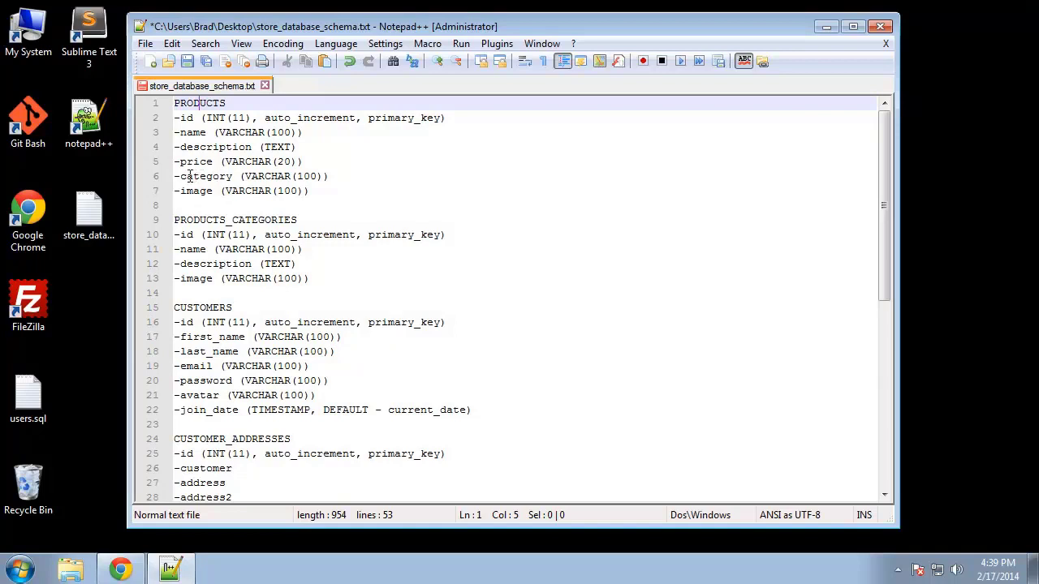
left_click_drag(184, 176, 233, 177)
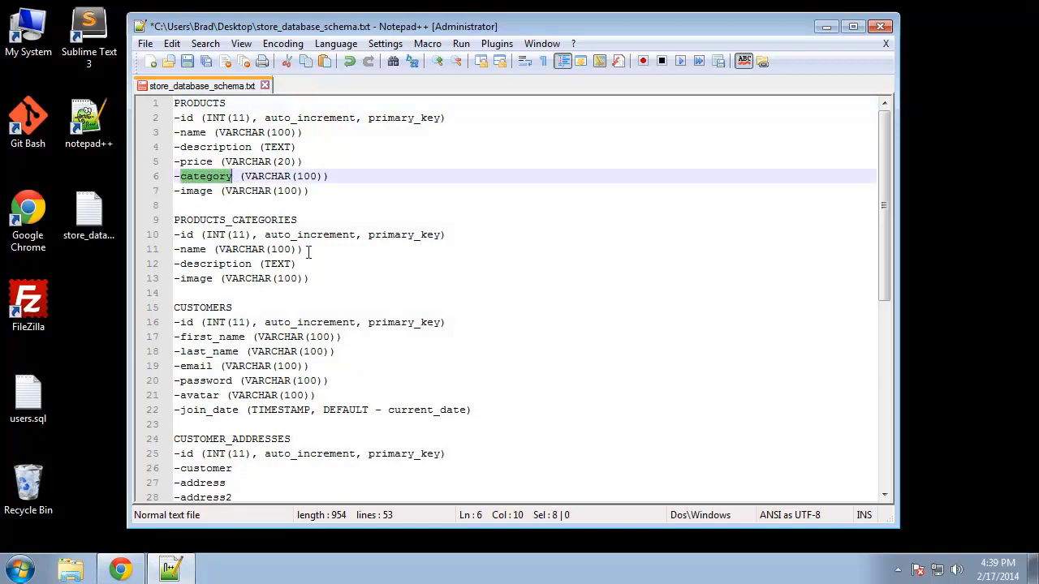
double_click(190, 234)
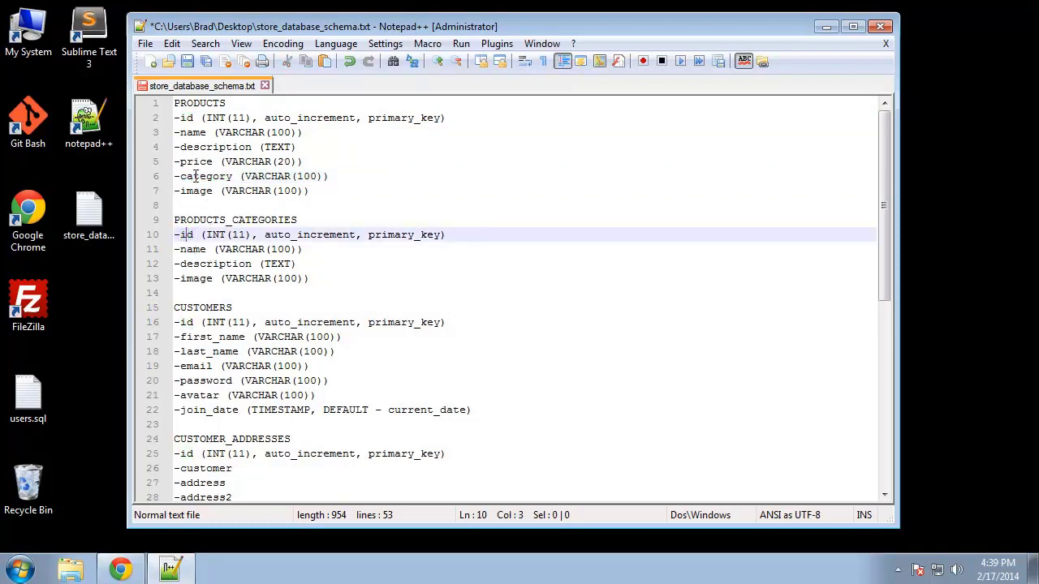
left_click_drag(193, 177, 213, 176)
left_click(323, 177)
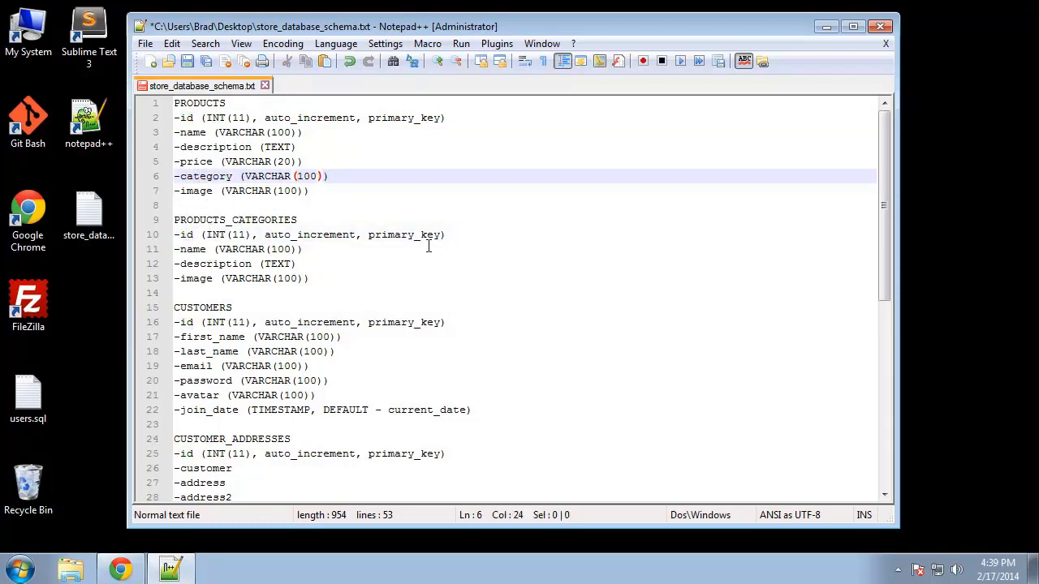
type(", foreig")
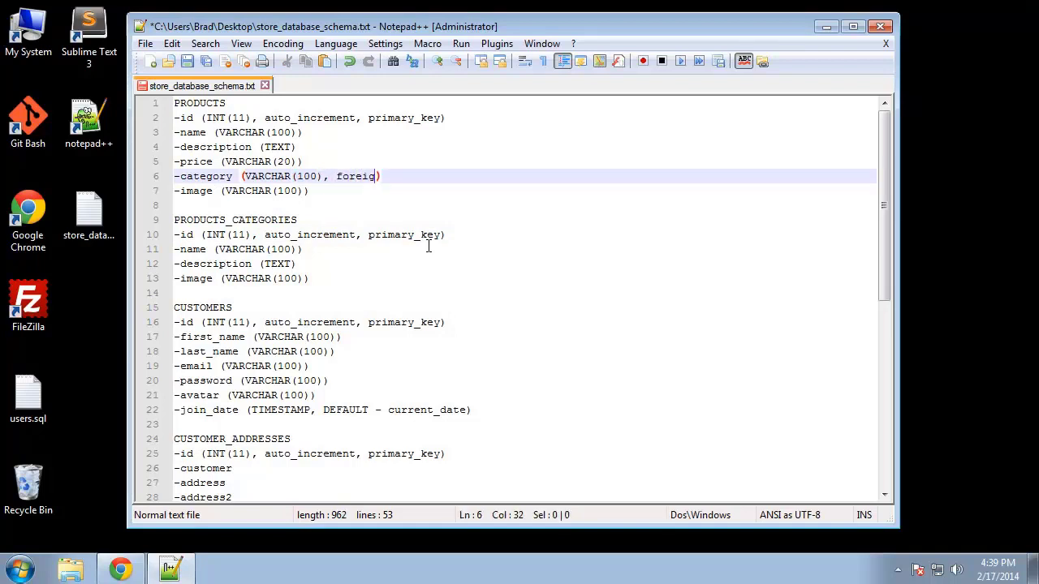
type("h")
key("BackSpace")
key("BackSpace")
type("gn")
key("BackSpace")
type("_key")
type(" to prod")
type("ucts_cate")
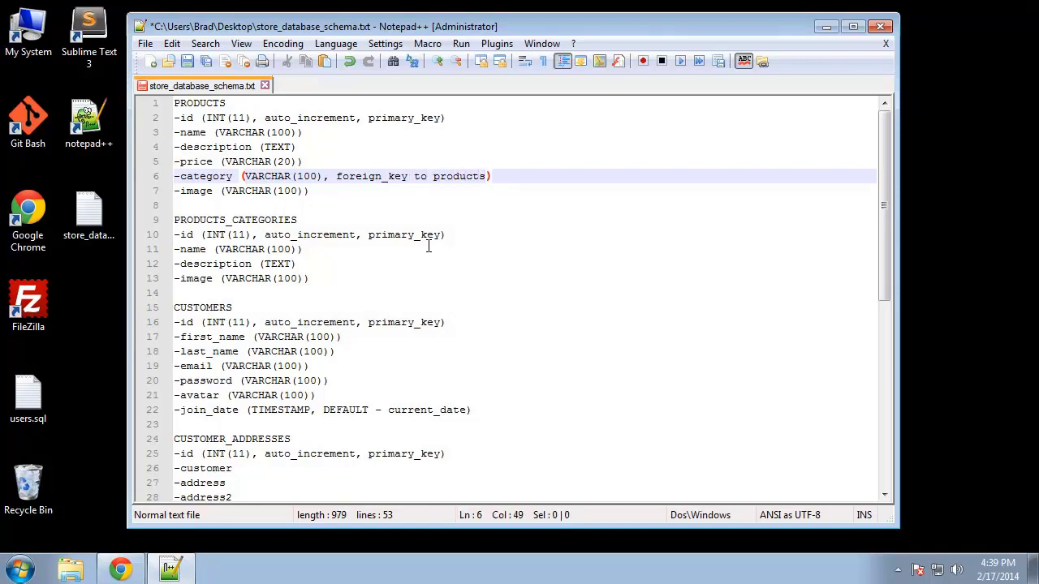
type("gories")
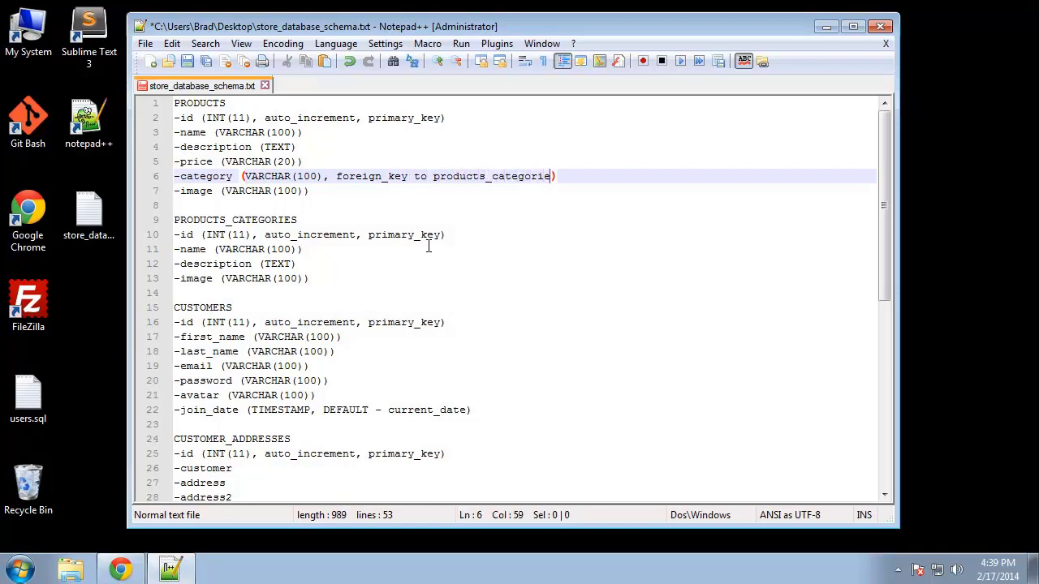
type(" id")
left_click(478, 211)
Replace the category field's VARCHAR(100) type with INT(11)
left_click(203, 176)
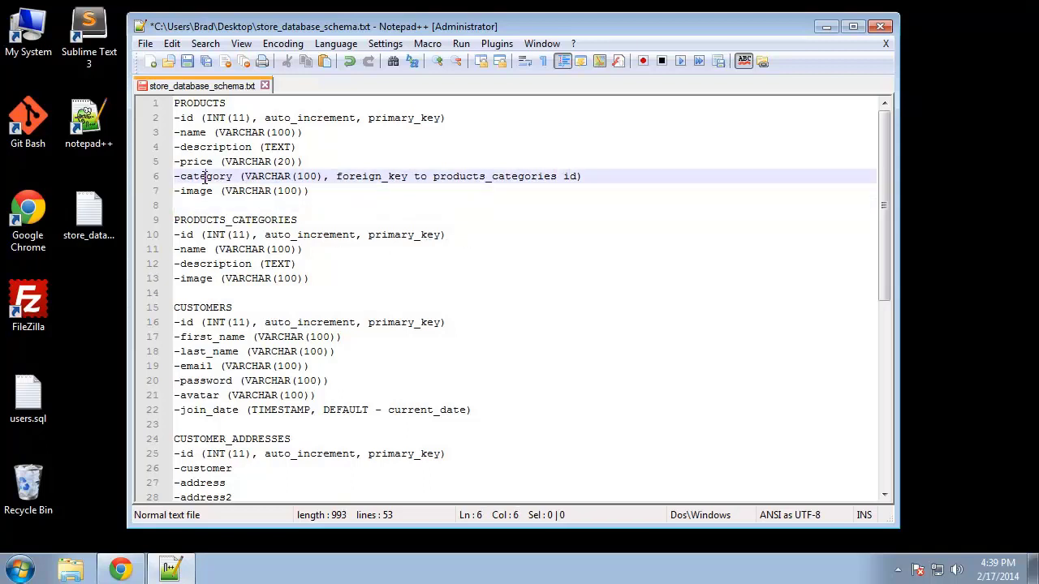
left_click(307, 176)
left_click_drag(324, 176, 245, 176)
type("INT")
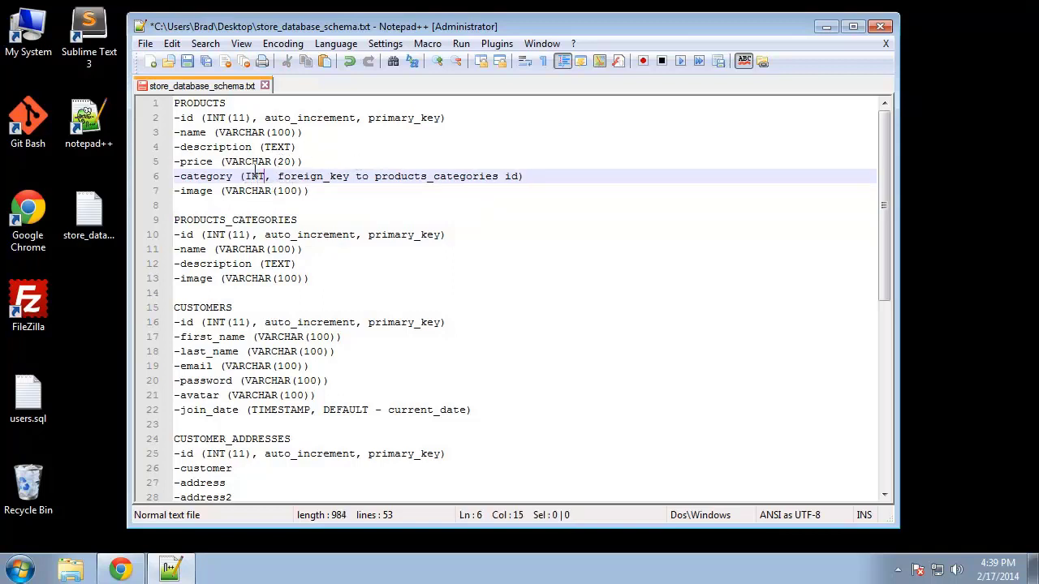
left_click(235, 177)
left_click(268, 177)
type("(11)")
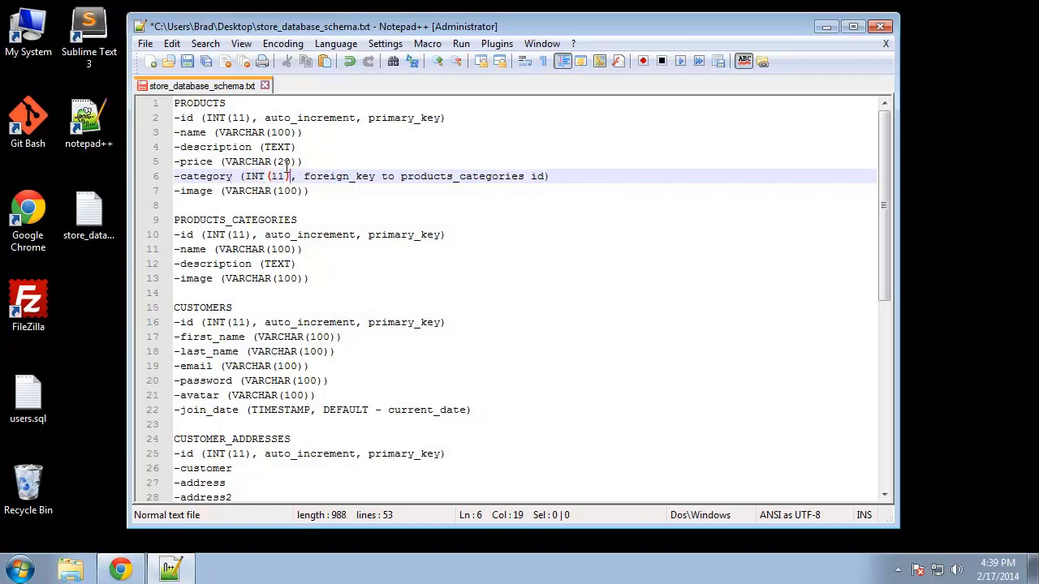
left_click_drag(349, 177, 354, 176)
Make the CUSTOMER_ADDRESSES customer field an INT(11) foreign key to customers id
left_click(225, 336)
scroll(227, 345, "down", 1)
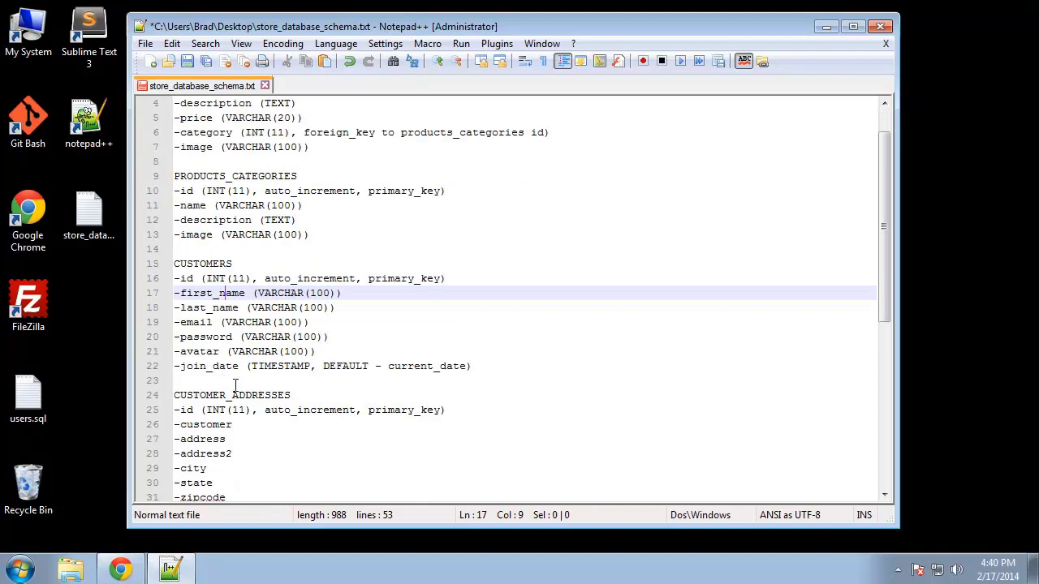
scroll(237, 384, "down", 2)
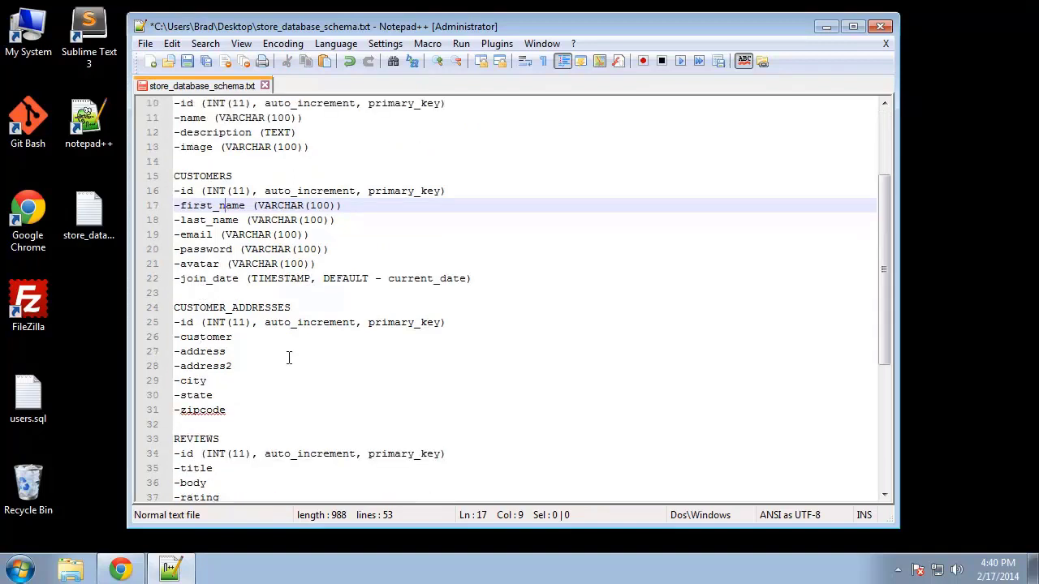
left_click(221, 337)
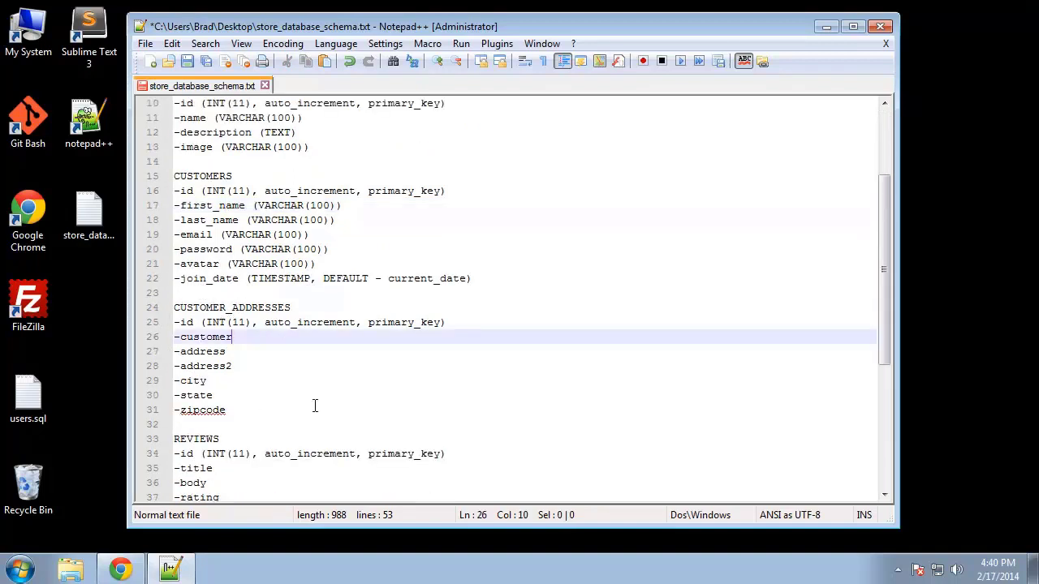
left_click_drag(237, 338, 180, 338)
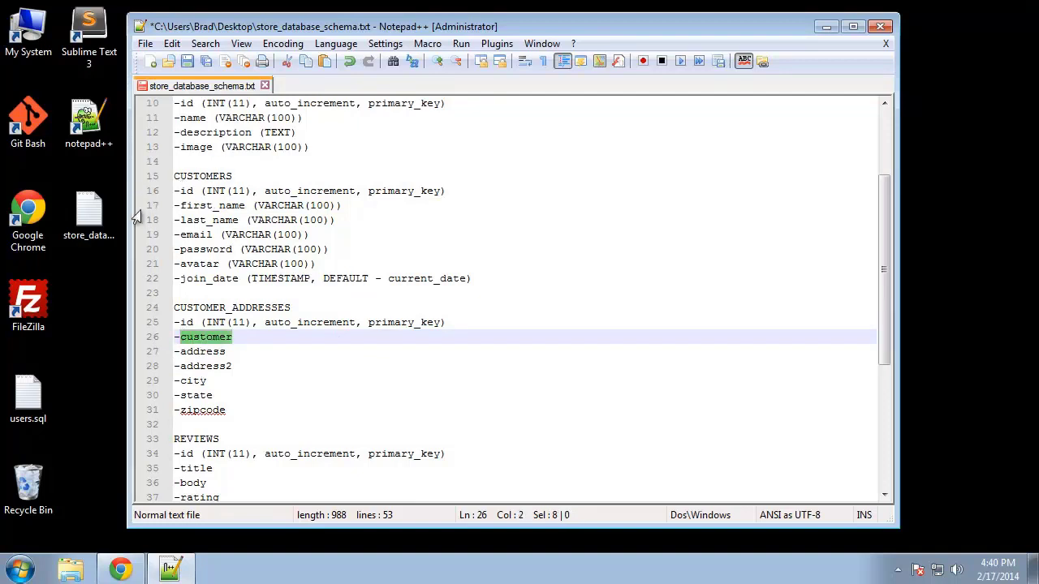
left_click(330, 321)
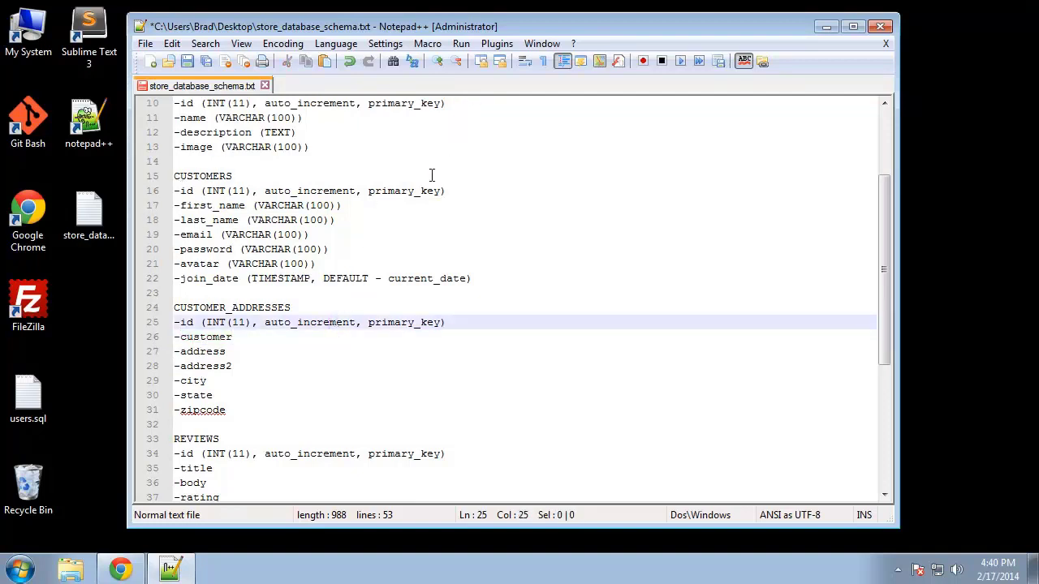
left_click(463, 195)
scroll(464, 194, "up", 3)
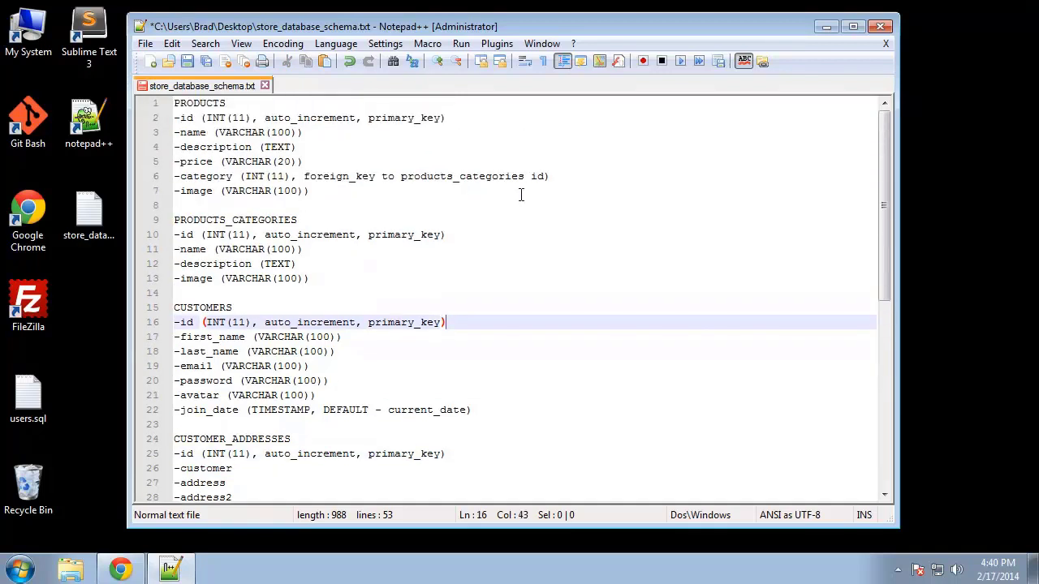
left_click_drag(558, 176, 241, 175)
key("ctrl+c")
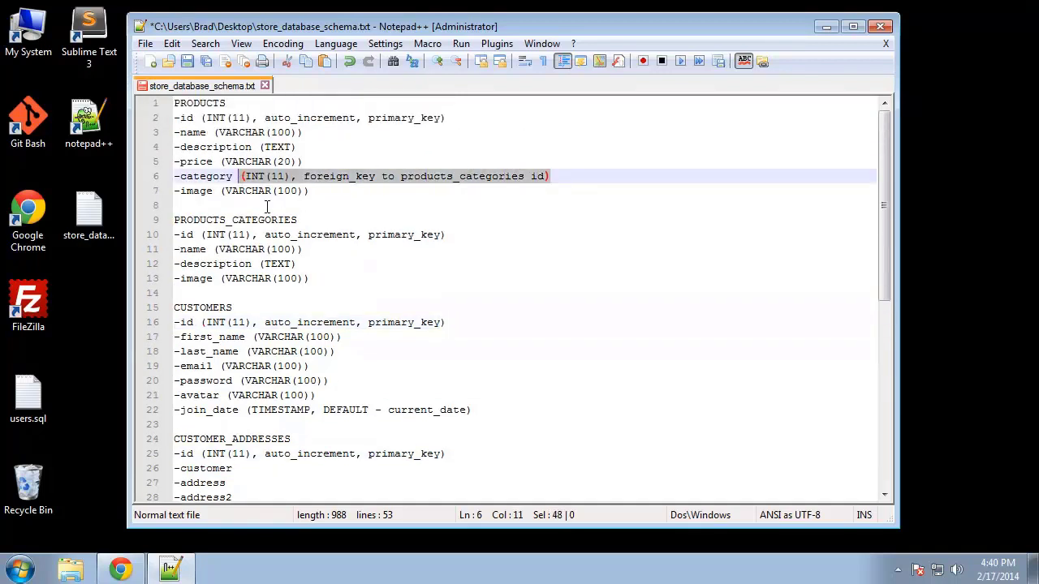
scroll(324, 252, "down", 4)
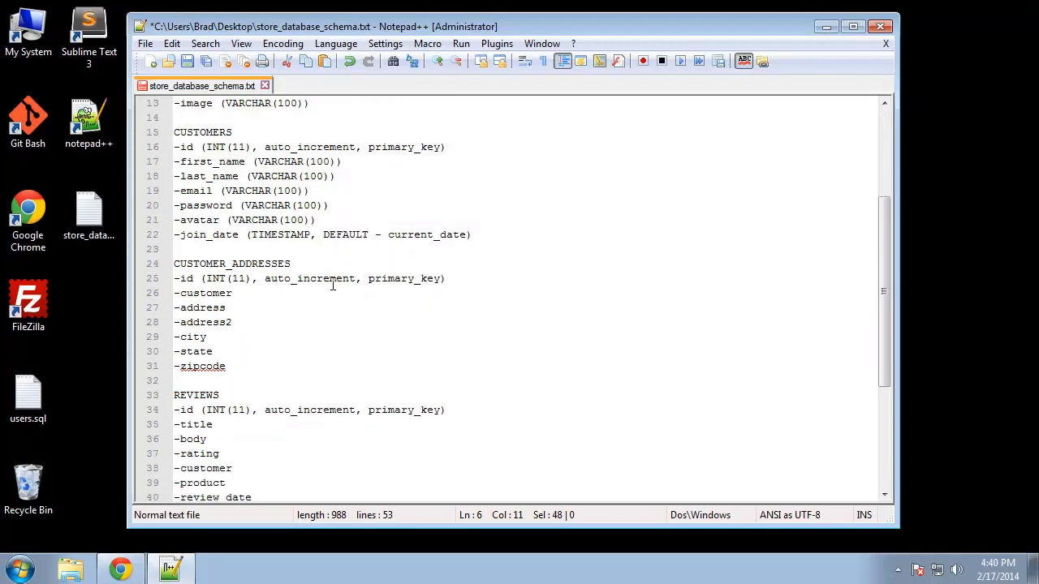
left_click(236, 294)
key("ctrl+v")
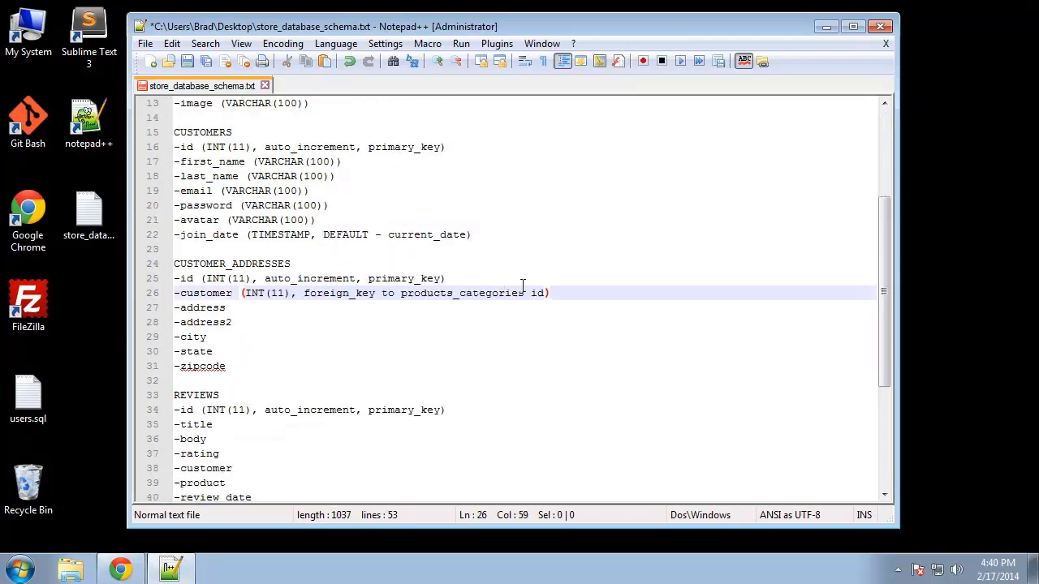
left_click_drag(524, 294, 400, 294)
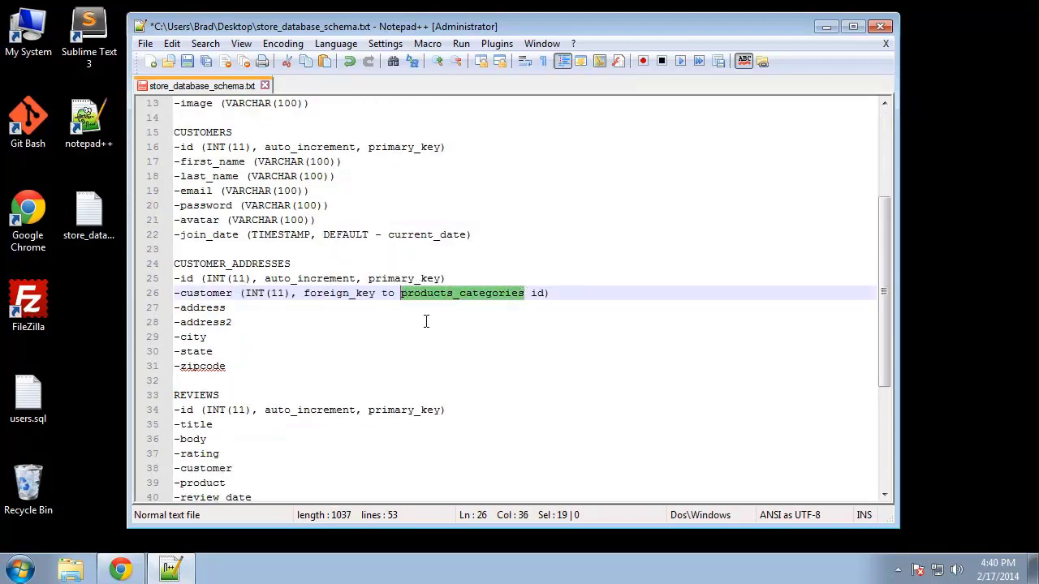
type("customers")
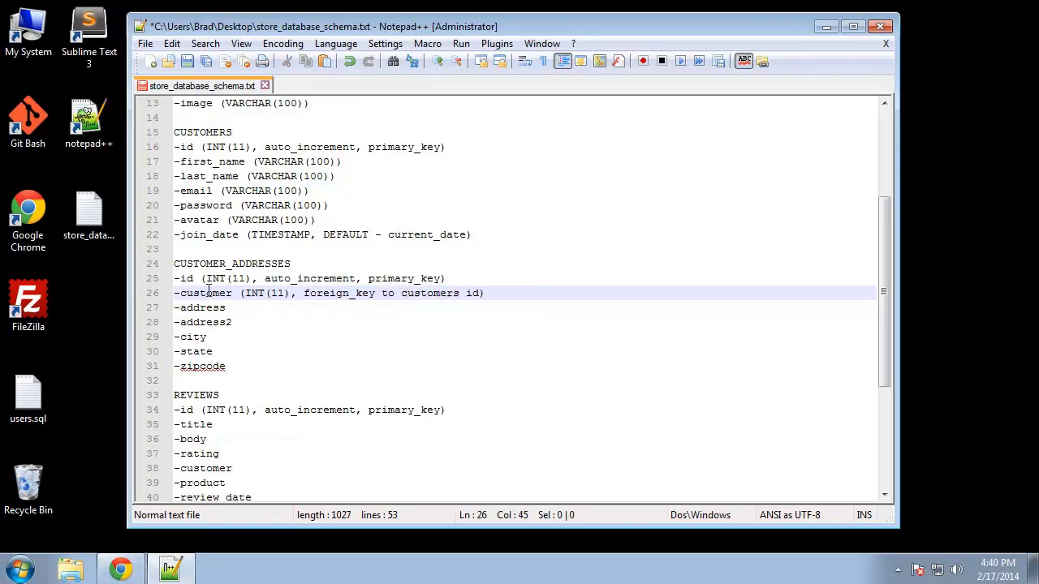
Copy avatar's (VARCHAR(100)) type onto the address and address2 fields
left_click(235, 308)
left_click(317, 220)
left_click_drag(317, 220, 226, 220)
key("ctrl+c")
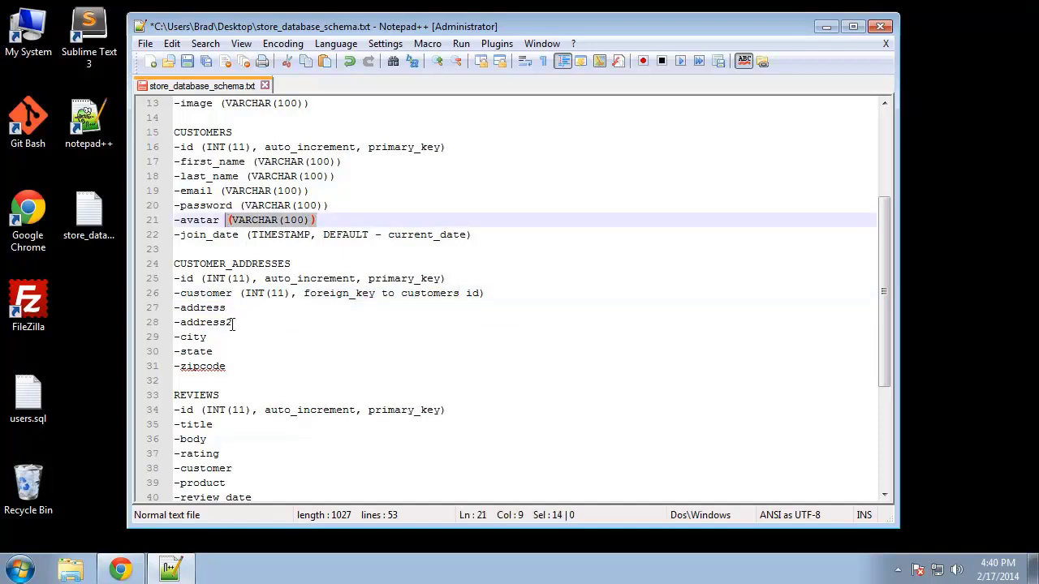
left_click(248, 308)
key("ctrl+v")
left_click(254, 322)
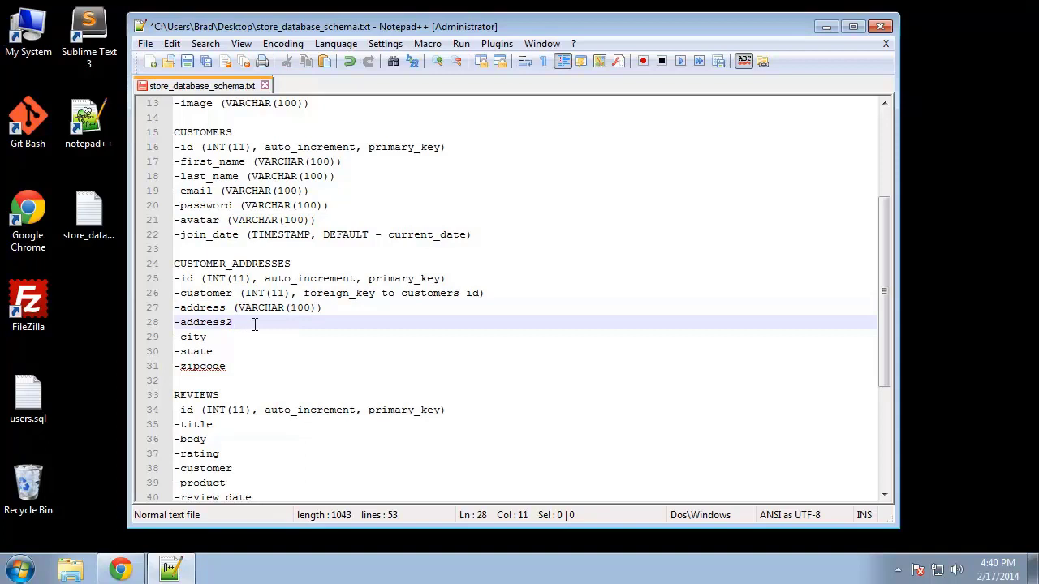
key("ctrl+v")
Give the city, state and zipcode fields the (VARCHAR(100)) type
left_click(224, 337)
key("ctrl+v")
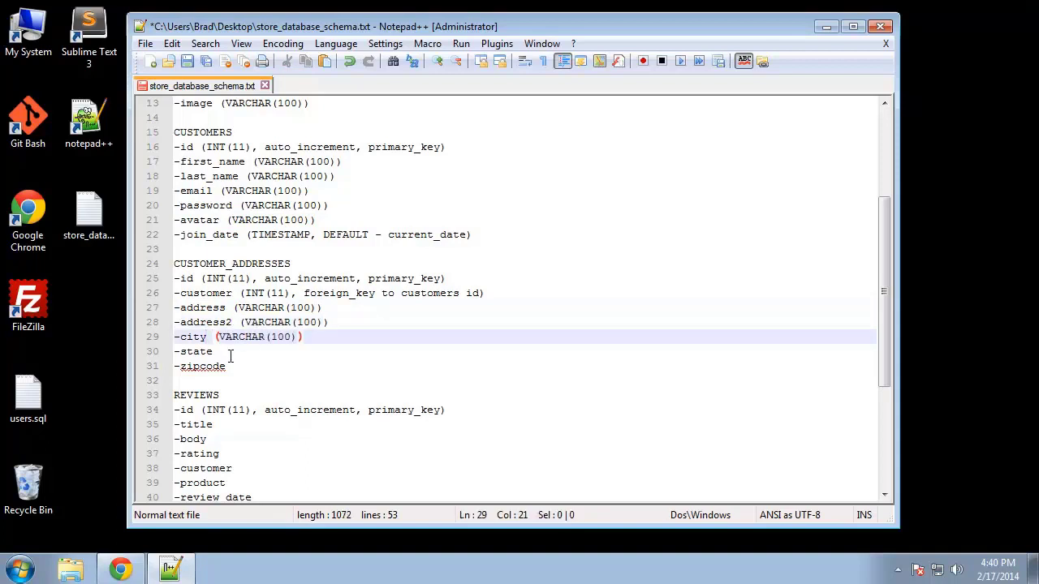
left_click(232, 354)
key("ctrl+v")
left_click_drag(187, 352, 201, 352)
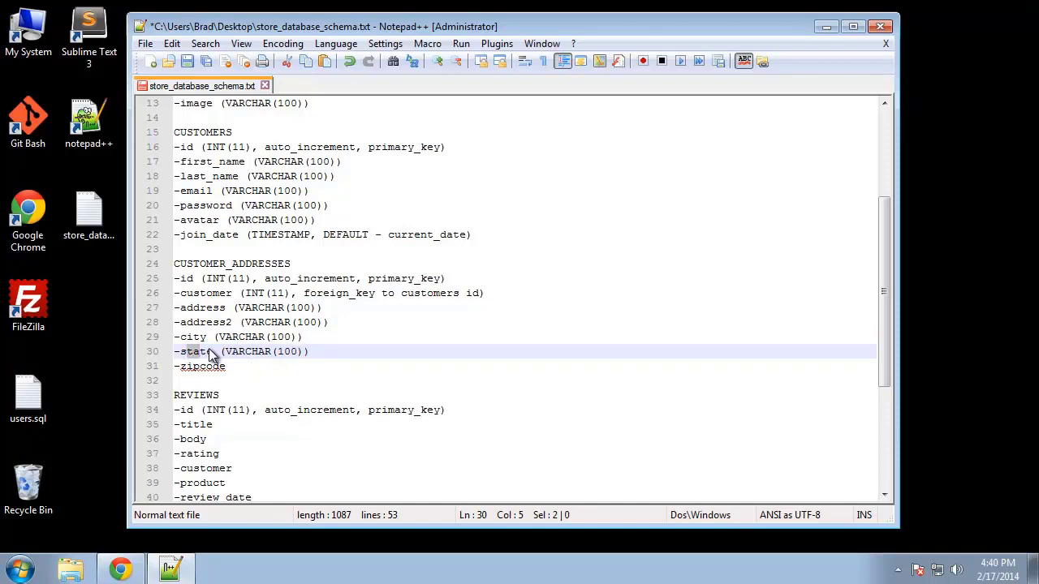
left_click(261, 369)
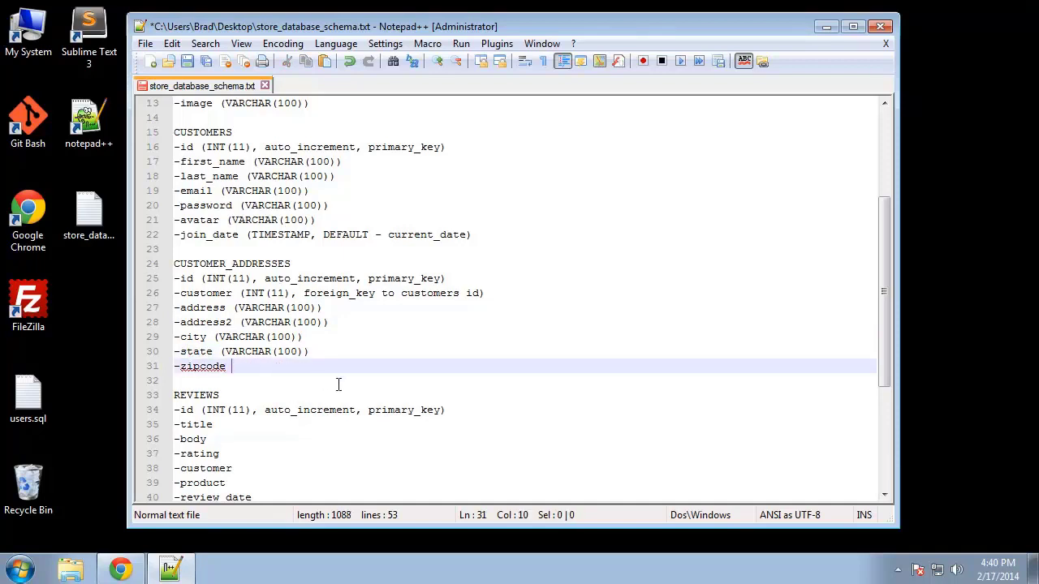
key("ctrl+v")
key("Left")
key("Left")
key("shift+Left")
key("shift+Left")
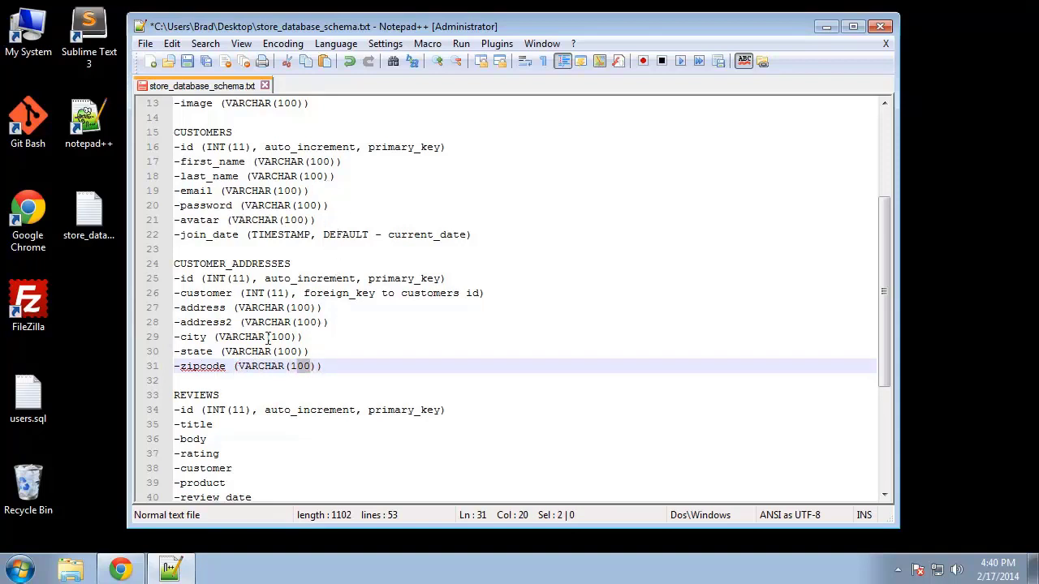
scroll(190, 253, "down", 5)
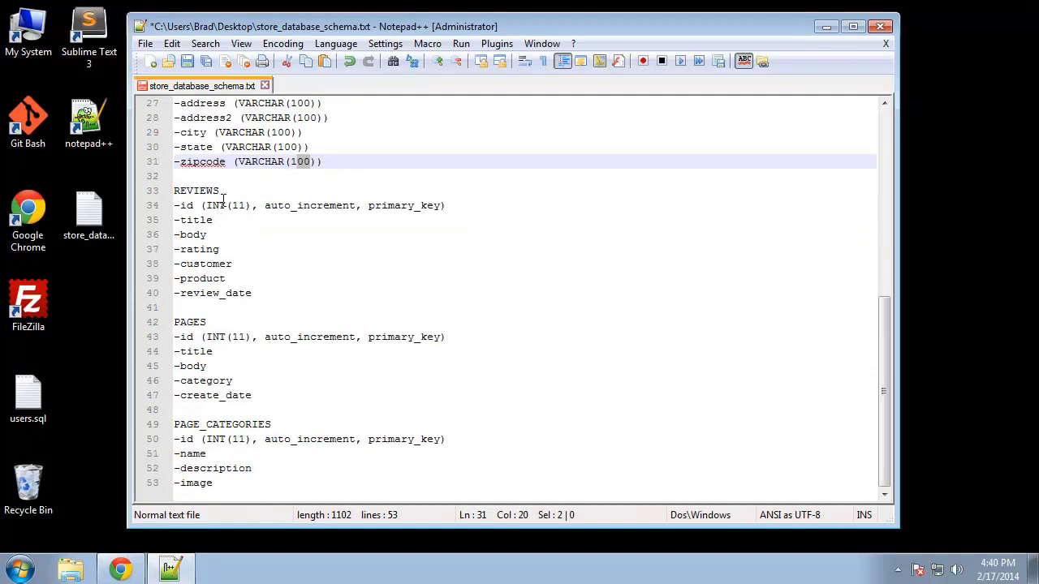
scroll(268, 213, "up", 2)
scroll(204, 292, "down", 1)
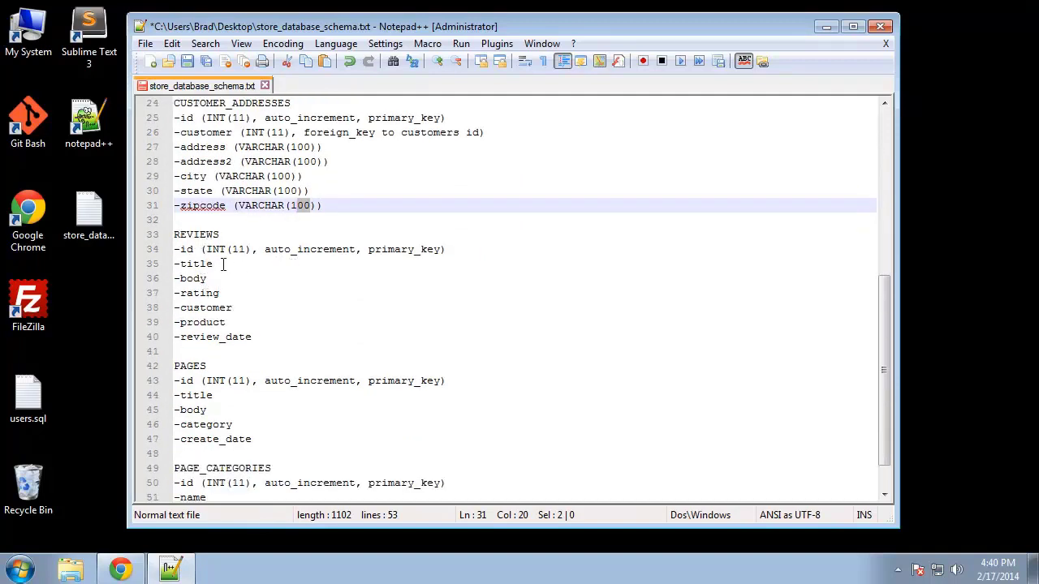
Type the REVIEWS title as VARCHAR(100), body as (TEXT) and rating as INT(2)
left_click(224, 265)
key("ctrl+v")
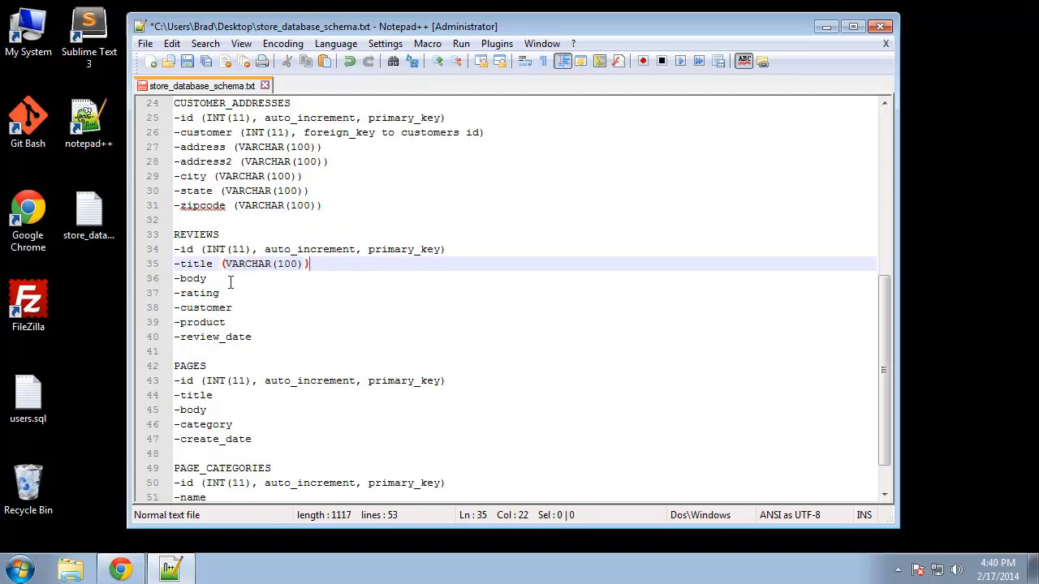
left_click(241, 281)
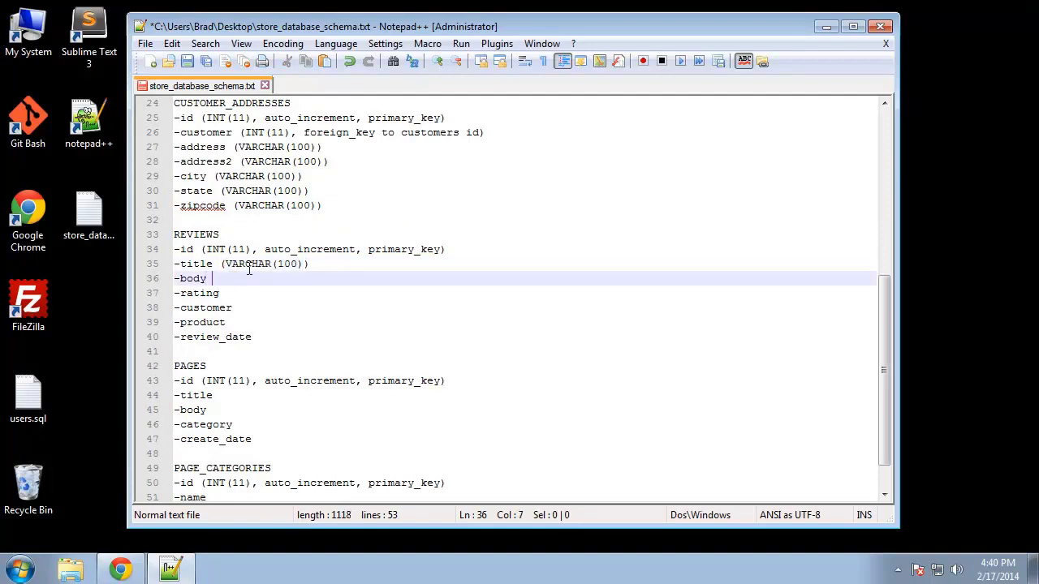
type("(TEXT)")
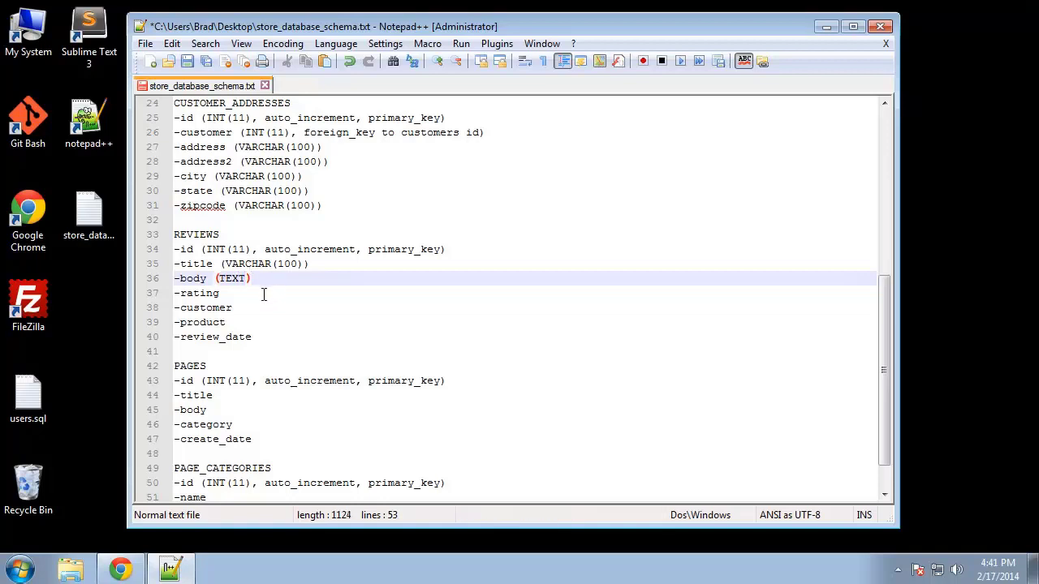
left_click(260, 293)
type("INT")
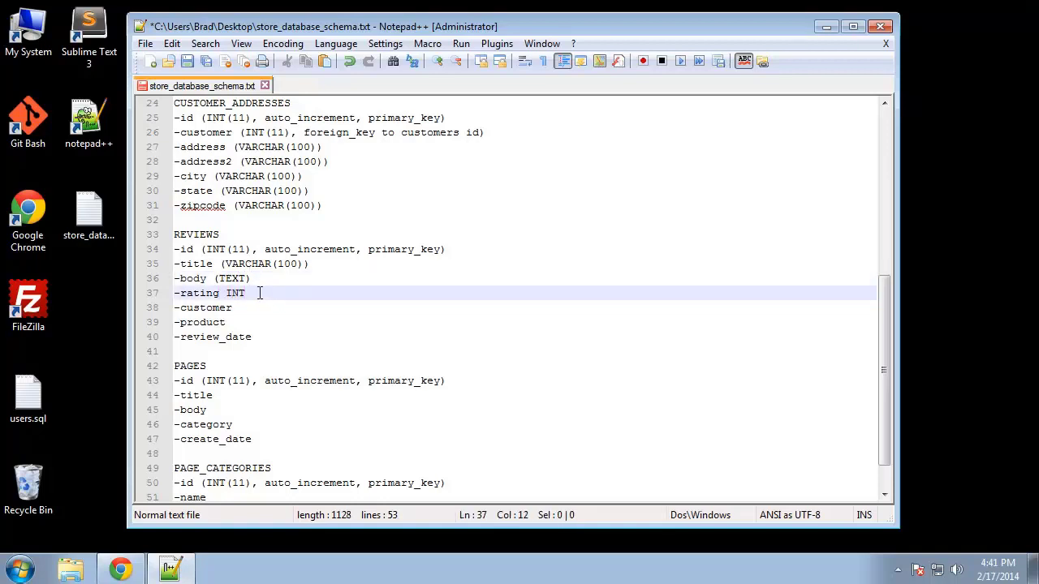
type("(2)")
Make REVIEWS customer and product foreign keys to the customers and products tables
left_click(256, 308)
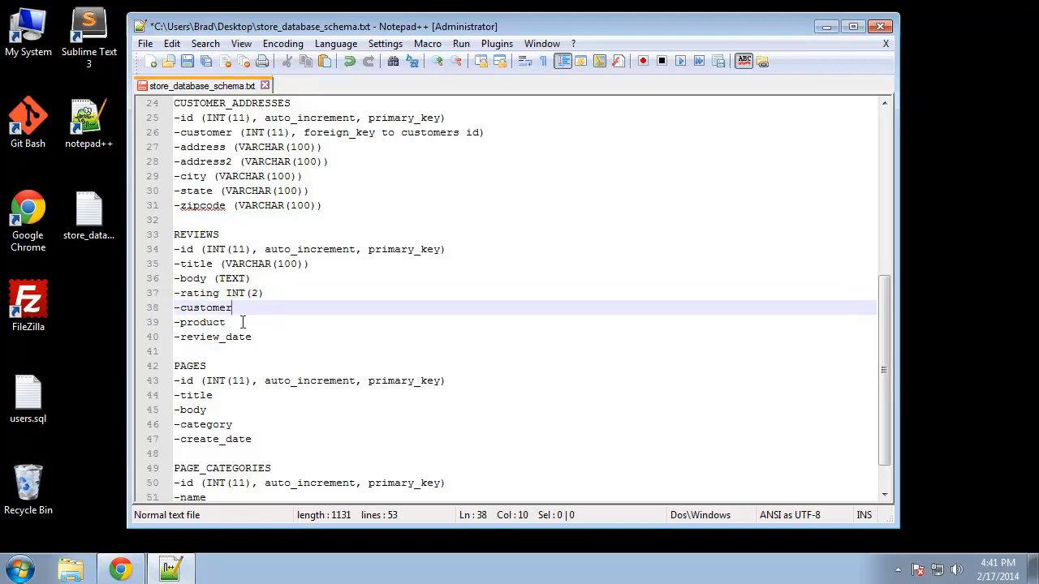
left_click_drag(485, 133, 240, 138)
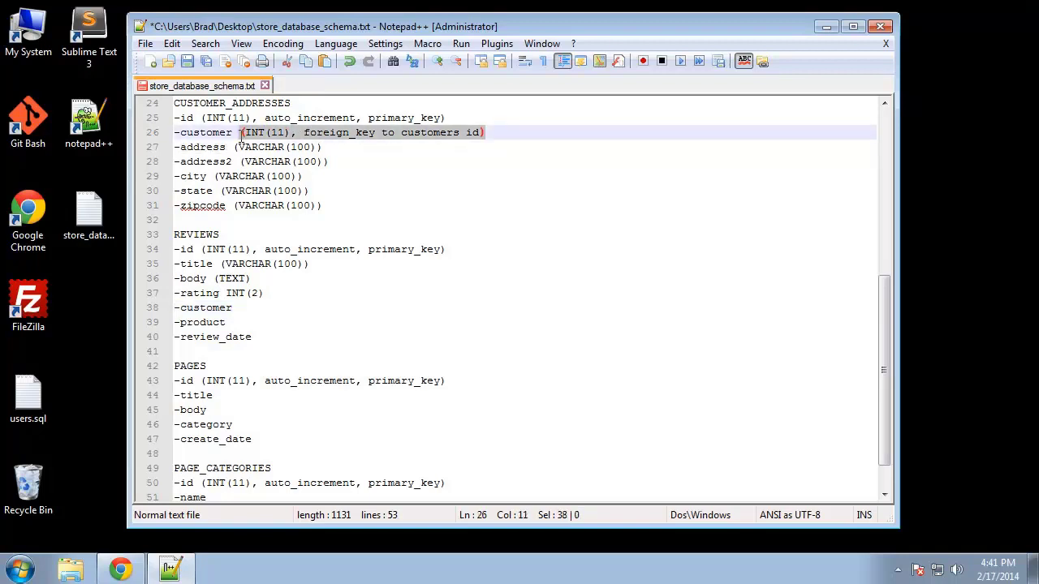
key("ctrl+c")
left_click(267, 308)
key("ctrl+v")
key("Up")
left_click_drag(414, 307, 440, 308)
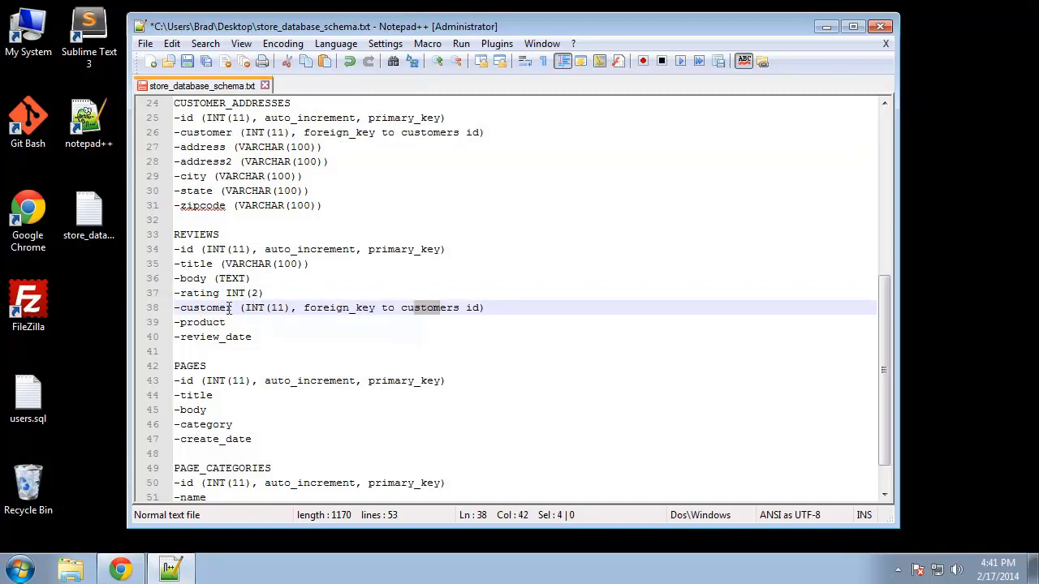
left_click(231, 324)
key("ctrl+v")
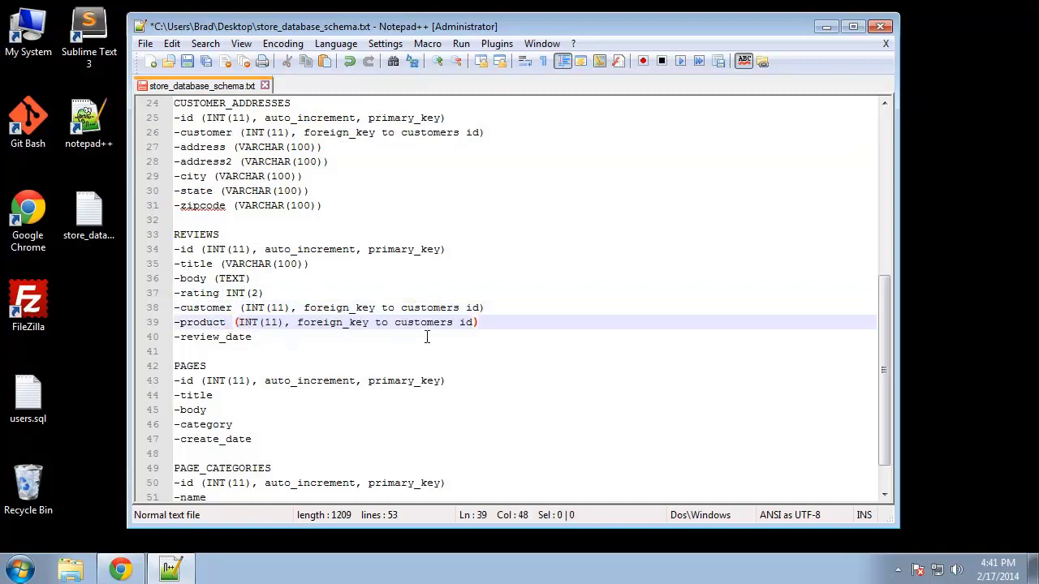
left_click_drag(453, 322, 396, 324)
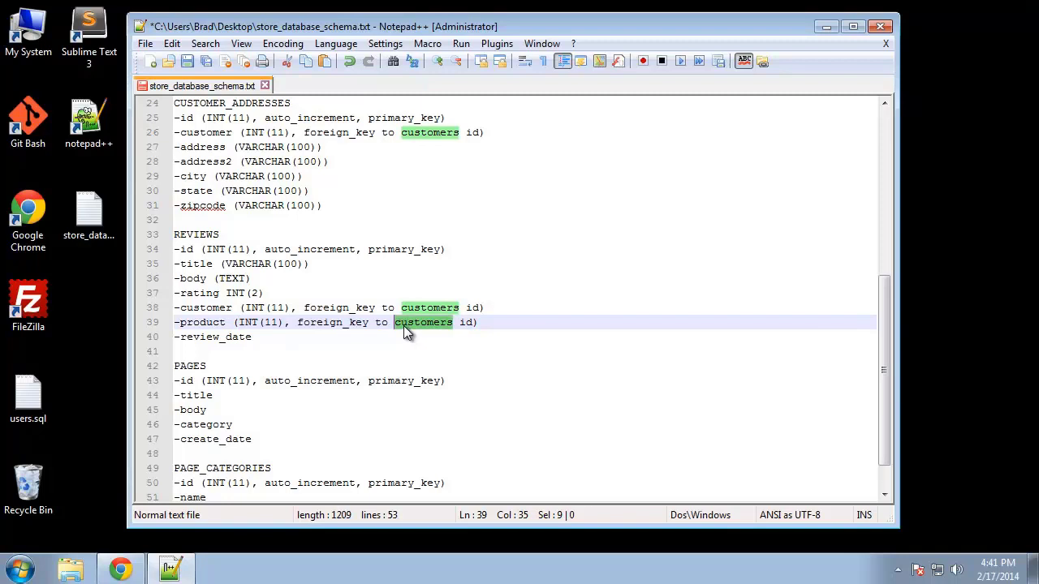
type("products")
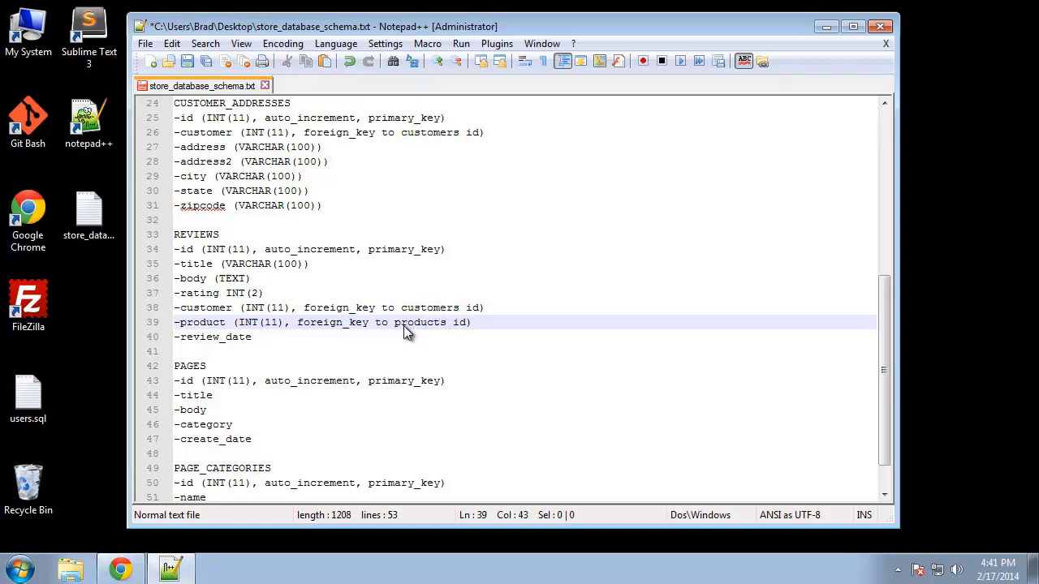
Paste the (TIMESTAMP, DEFAULT - current_date) annotation after review_date
left_click(265, 336)
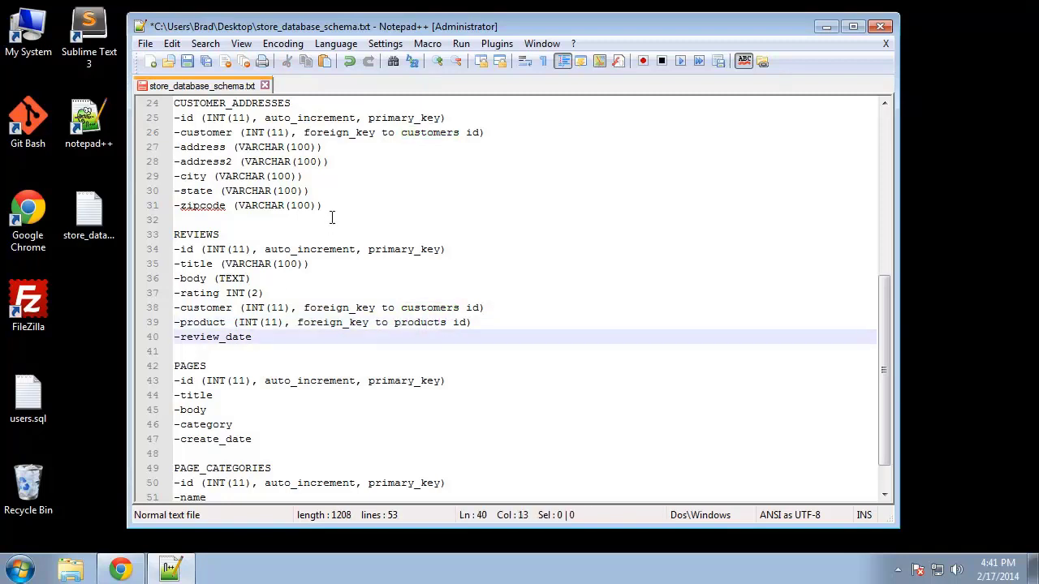
scroll(431, 181, "up", 2)
left_click_drag(483, 162, 247, 166)
scroll(301, 272, "down", 2)
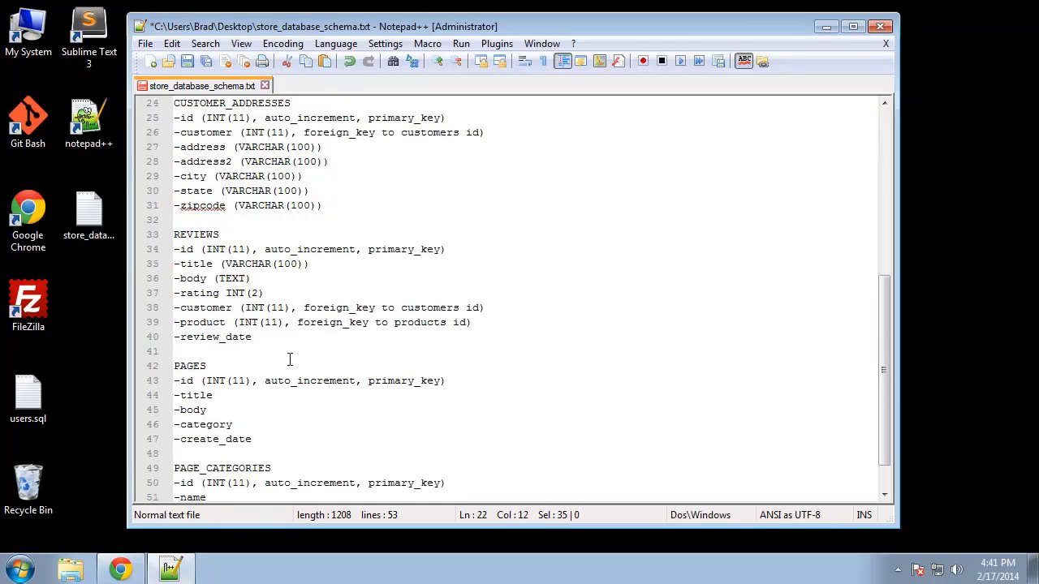
left_click(278, 337)
key("ctrl+v")
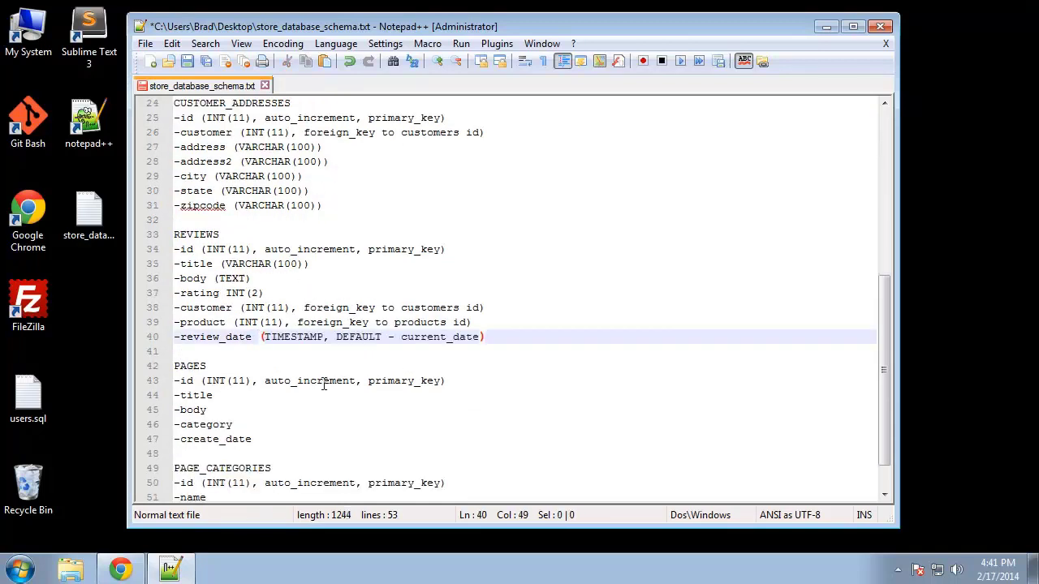
scroll(384, 347, "down", 1)
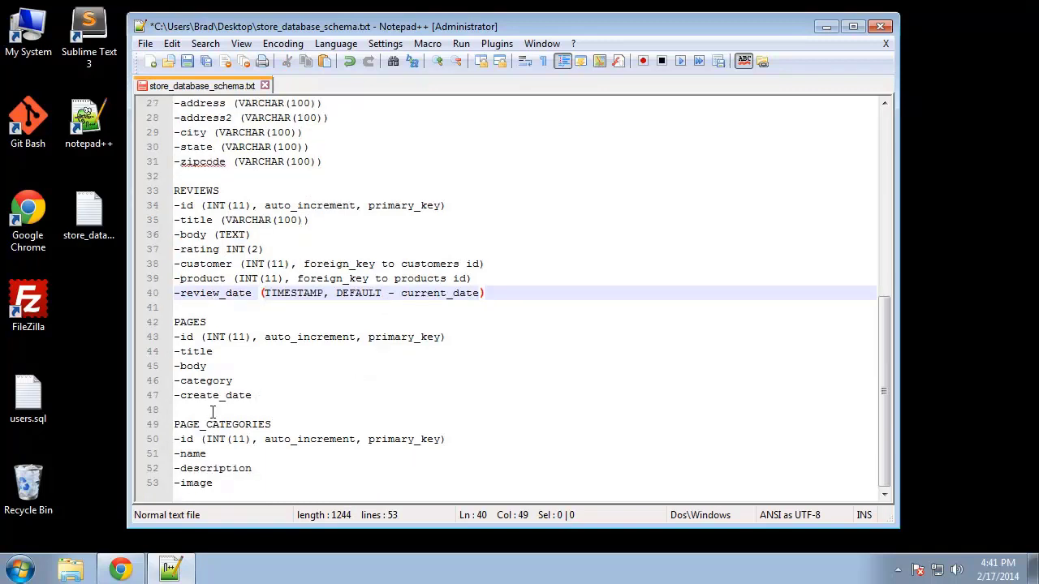
Give PAGES create_date the TIMESTAMP default, title and category VARCHAR(100), body (TEXT)
left_click(288, 397)
key("ctrl+v")
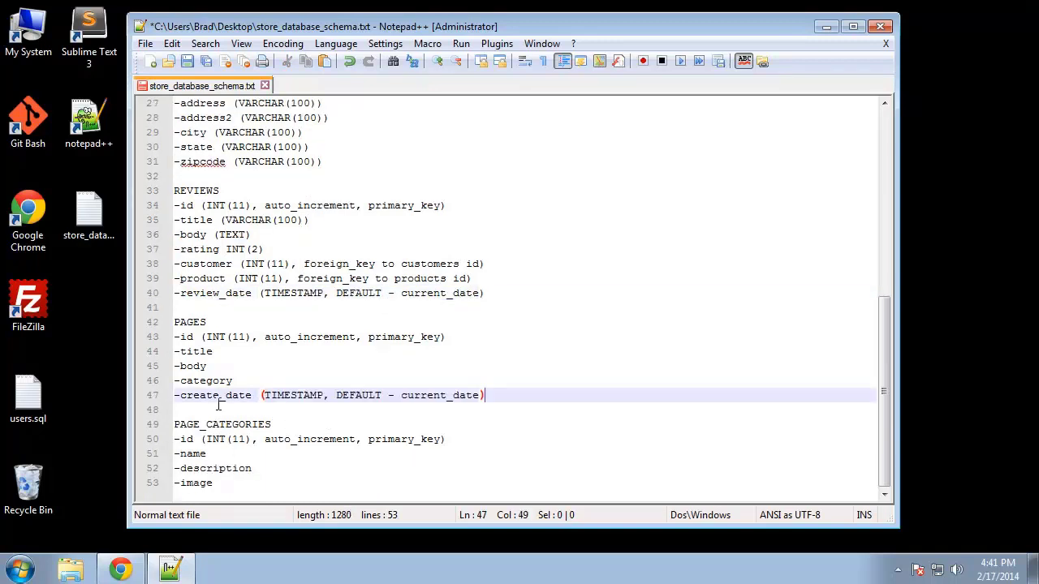
left_click(227, 353)
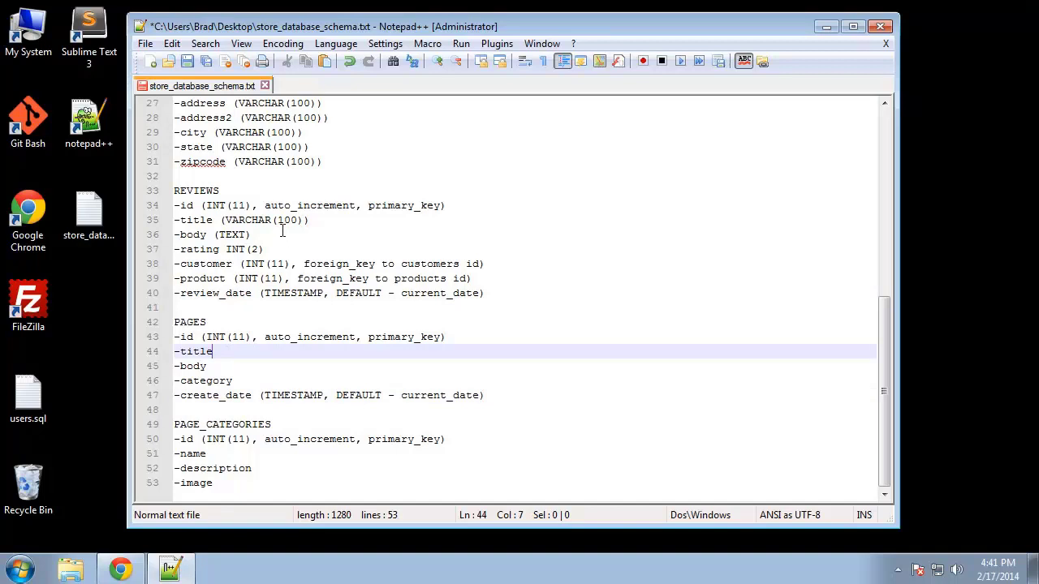
left_click_drag(311, 220, 220, 223)
key("ctrl+c")
left_click(230, 354)
key("ctrl+v")
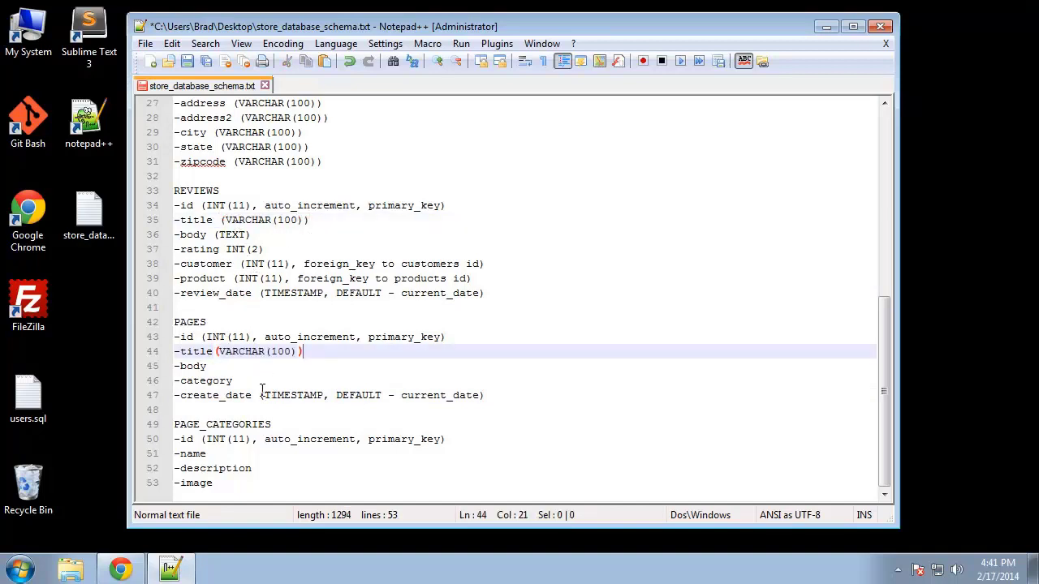
left_click(260, 381)
key("ctrl+v")
left_click(228, 366)
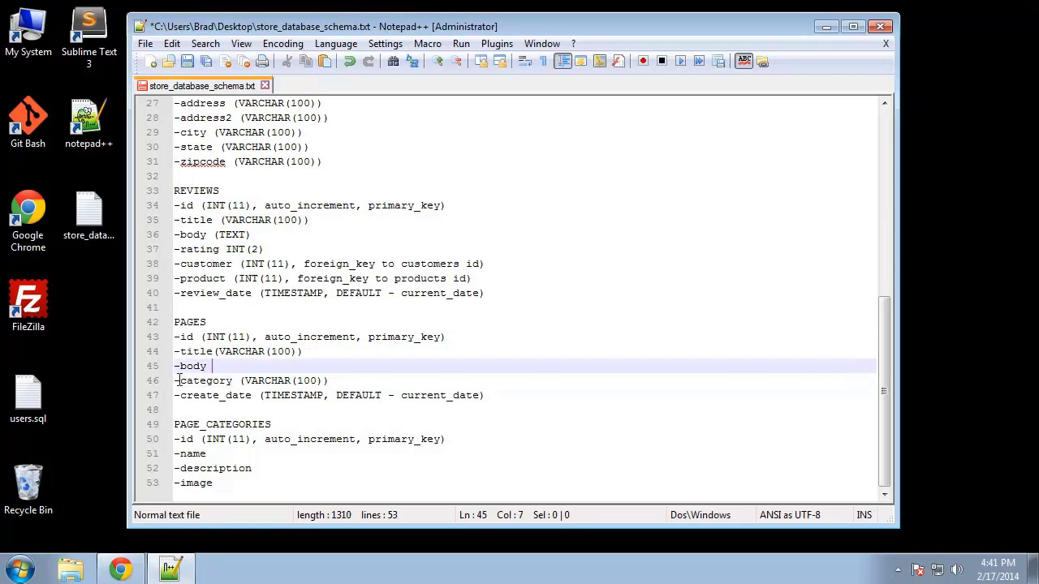
type("(TEXT)")
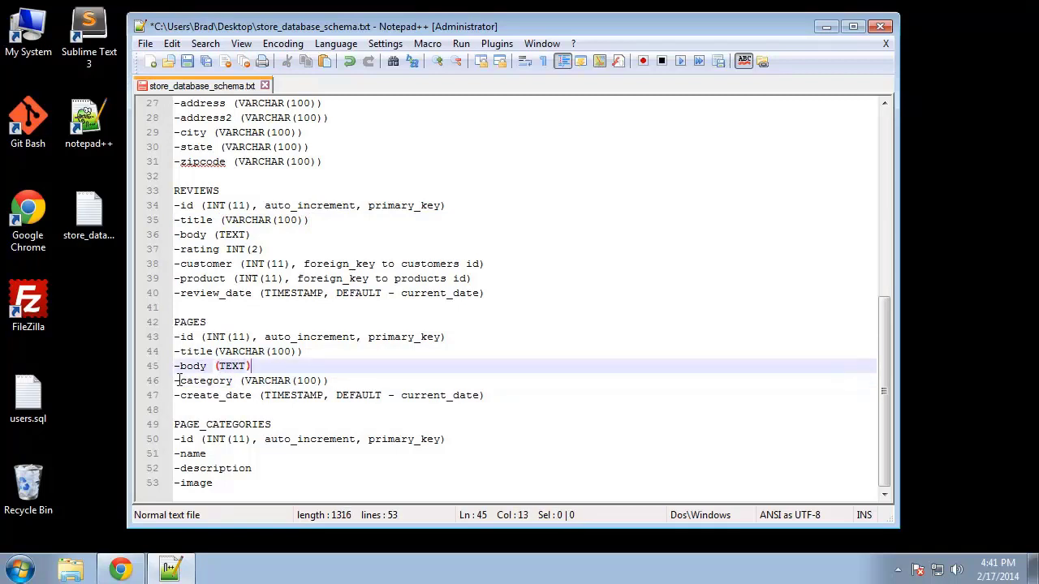
Type PAGE_CATEGORIES name and image as VARCHAR(100) and description as (TEXT)
left_click(246, 467)
left_click(245, 455)
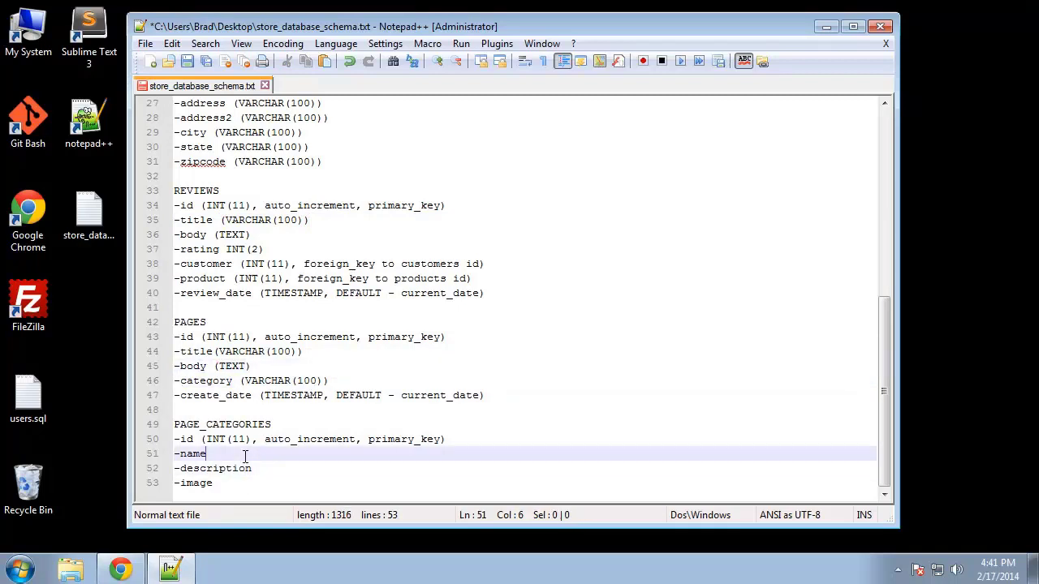
key("ctrl+v")
left_click(284, 471)
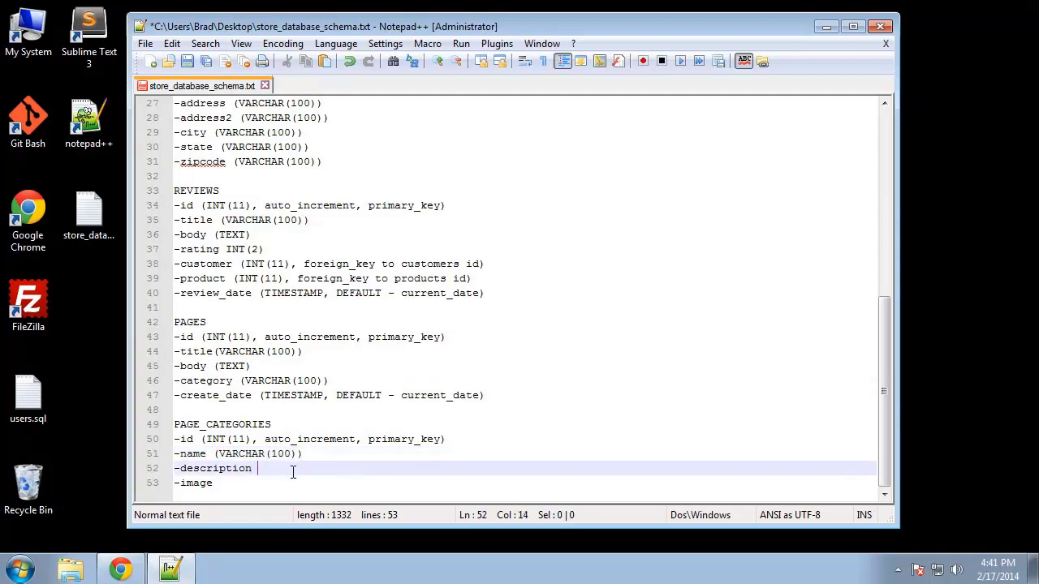
type("(TEXT)")
left_click(268, 483)
key("ctrl+v")
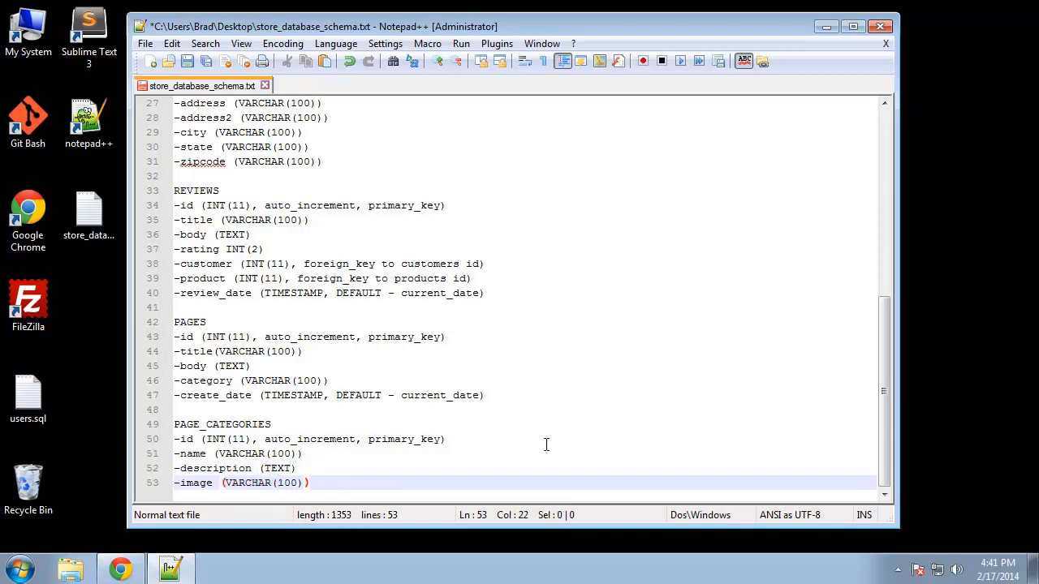
left_click(546, 444)
scroll(546, 444, "up", 9)
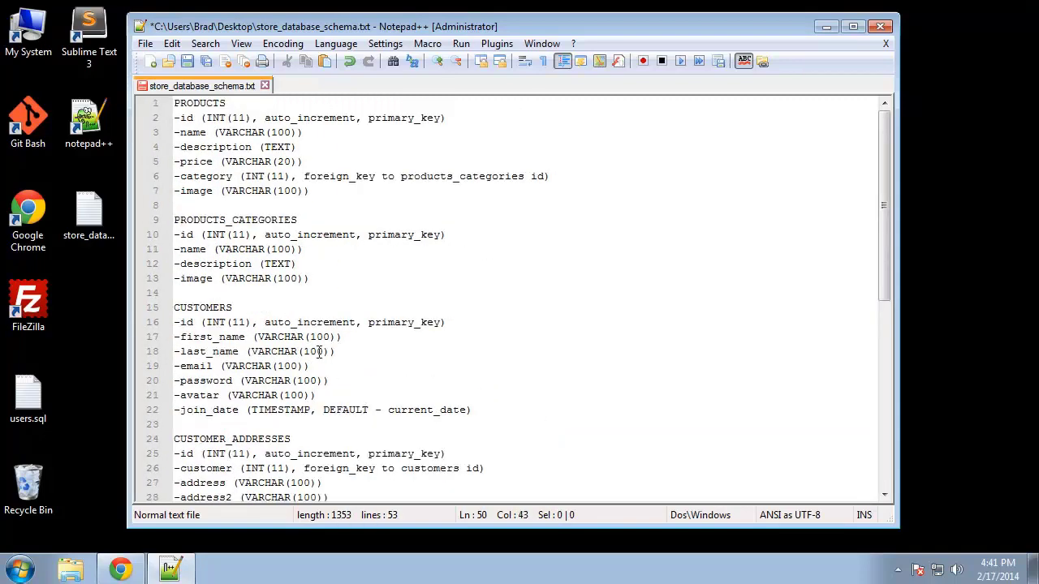
Replace PAGES category's VARCHAR(100) with "(INT(11), foreign_key to products id)"
scroll(227, 166, "down", 4)
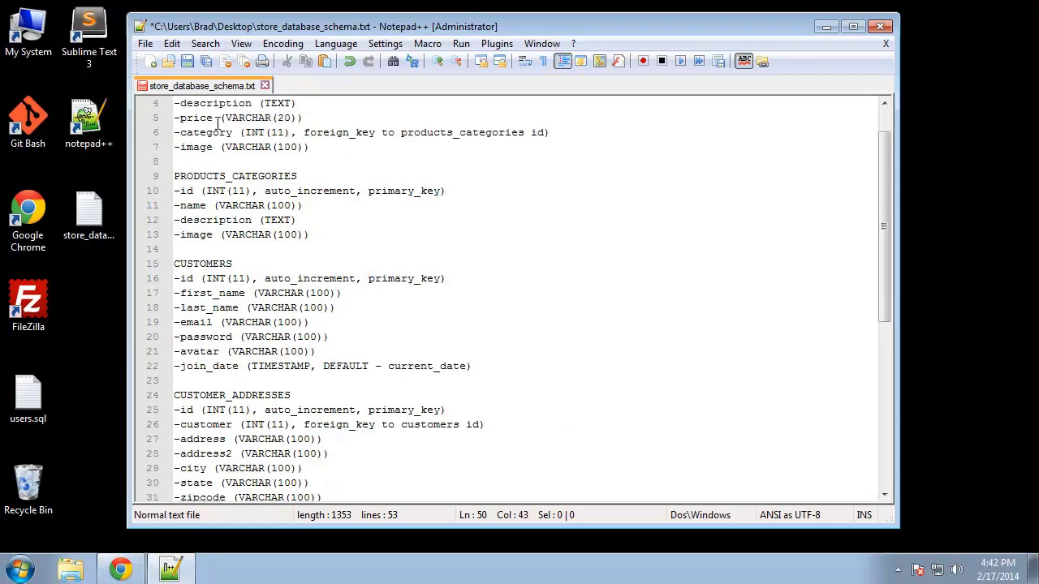
scroll(244, 300, "down", 2)
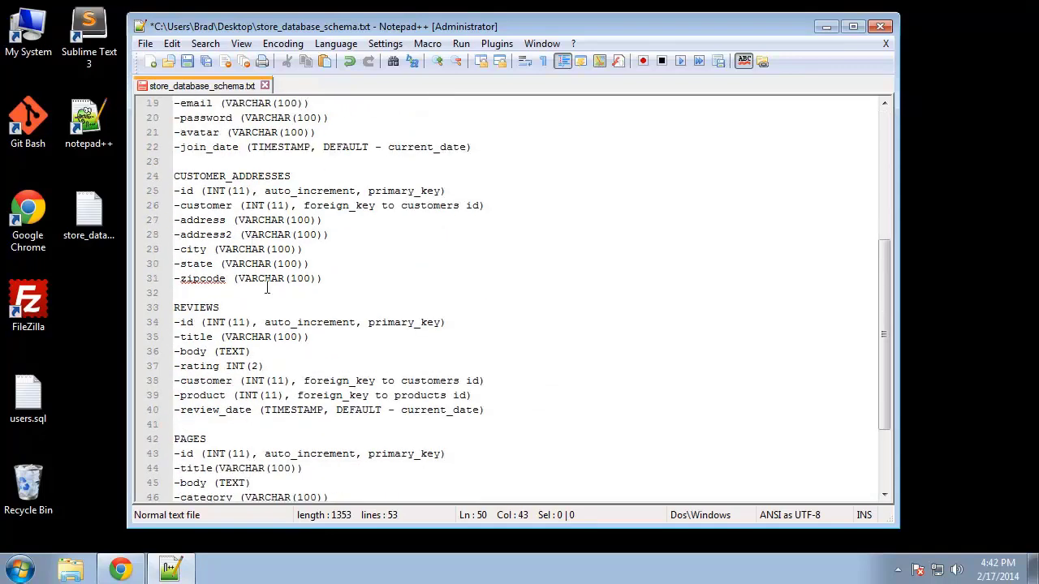
scroll(318, 388, "down", 2)
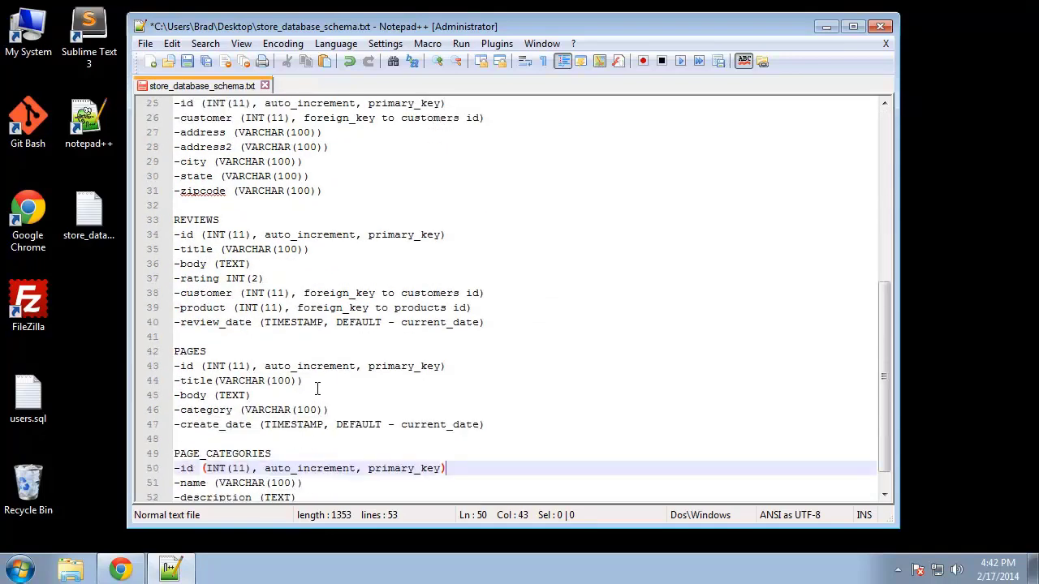
scroll(209, 448, "down", 1)
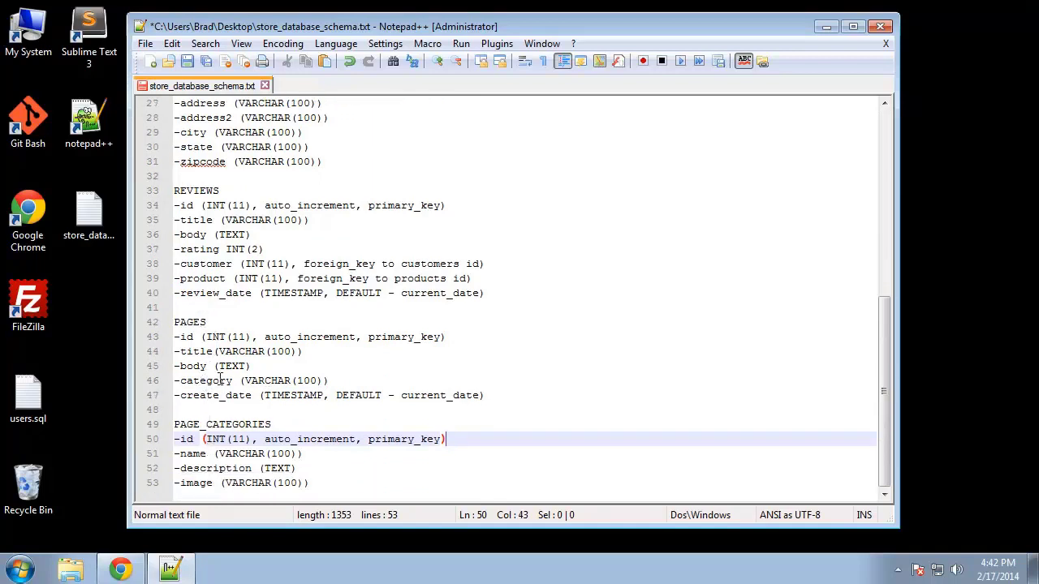
left_click_drag(493, 276, 231, 278)
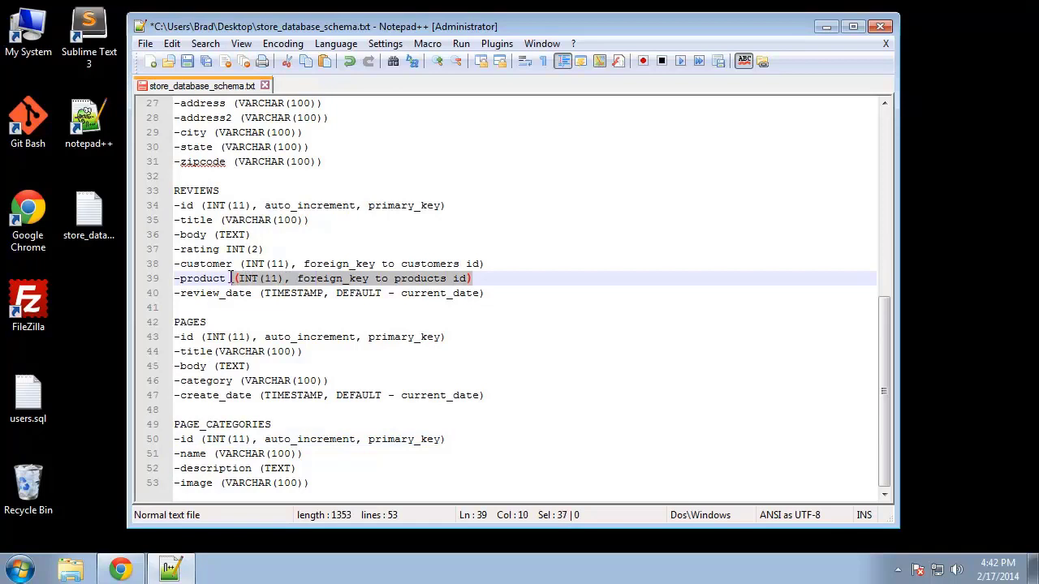
left_click(245, 351)
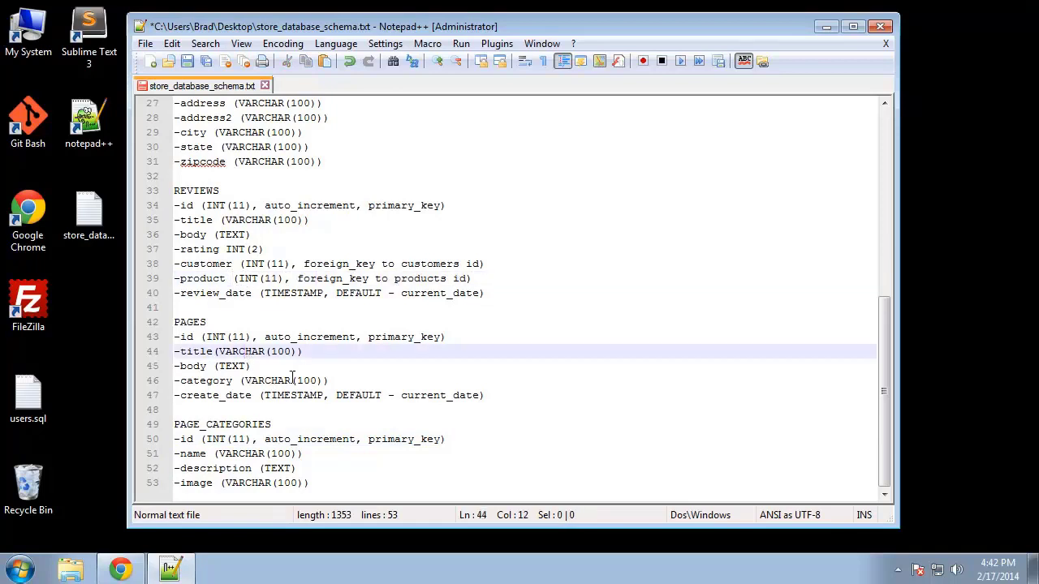
left_click_drag(335, 380, 240, 382)
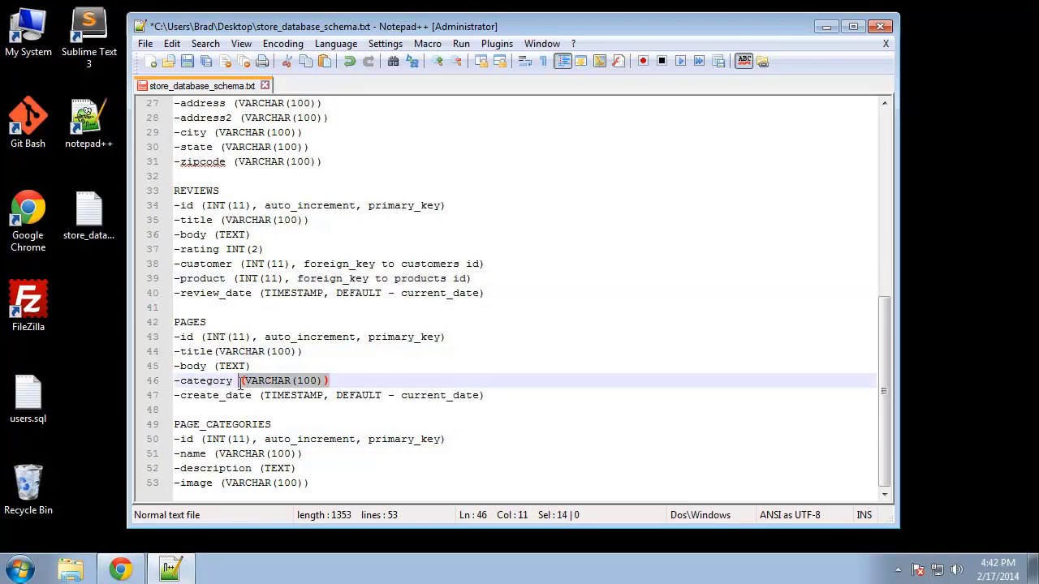
key("ctrl+v")
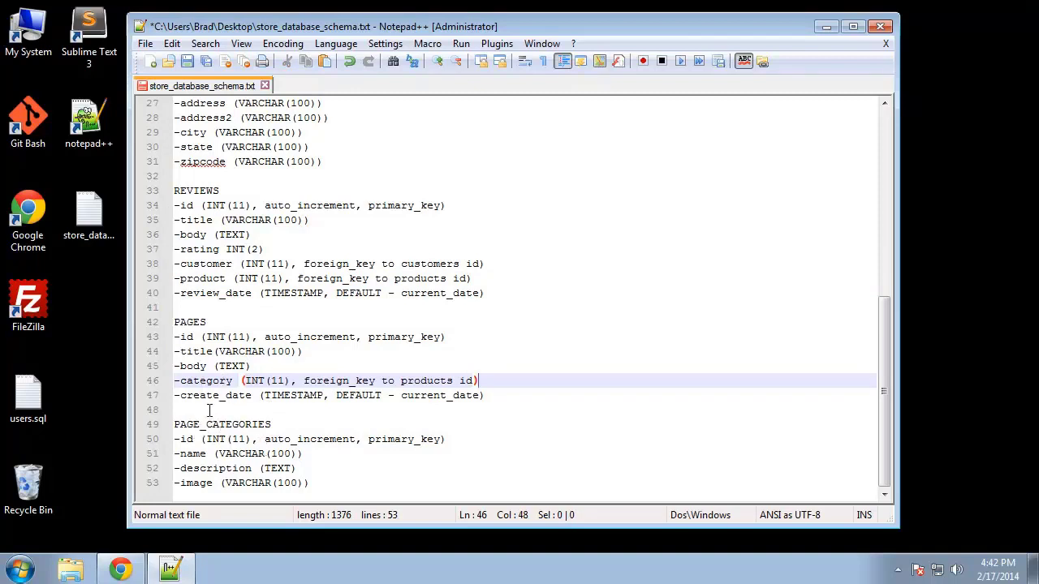
left_click_drag(193, 439, 180, 439)
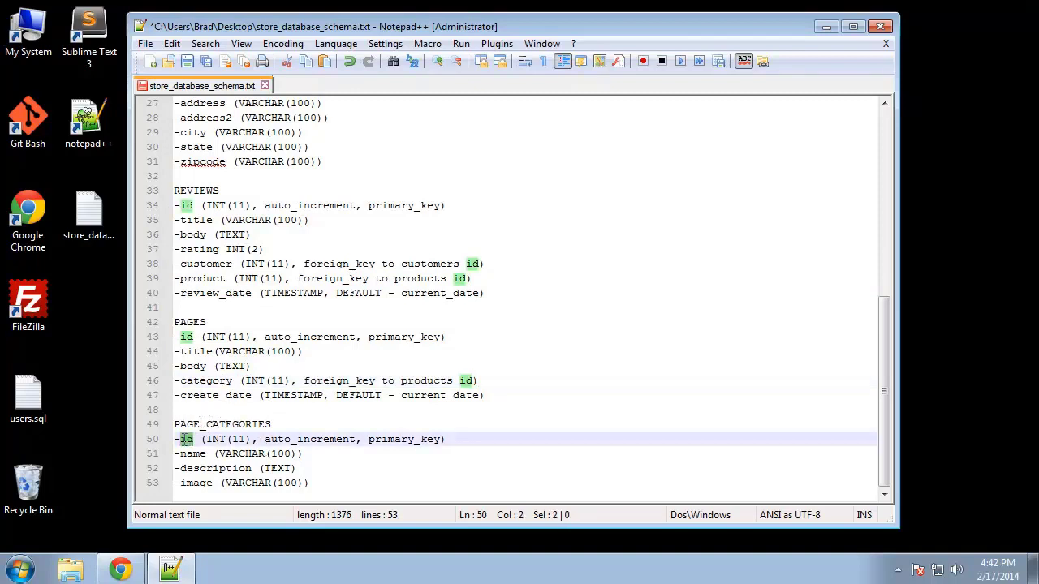
left_click(452, 380)
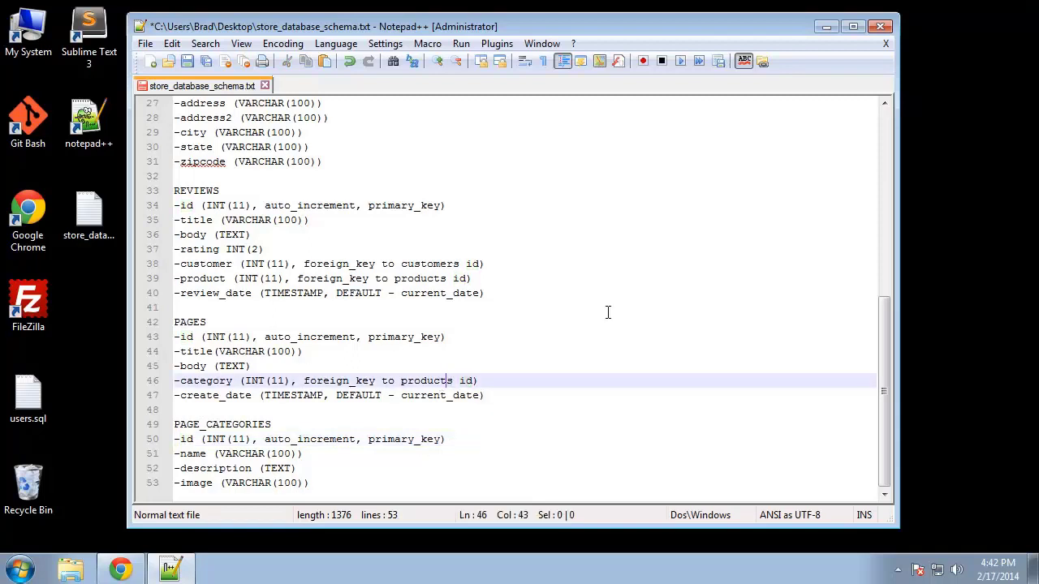
left_click(542, 263)
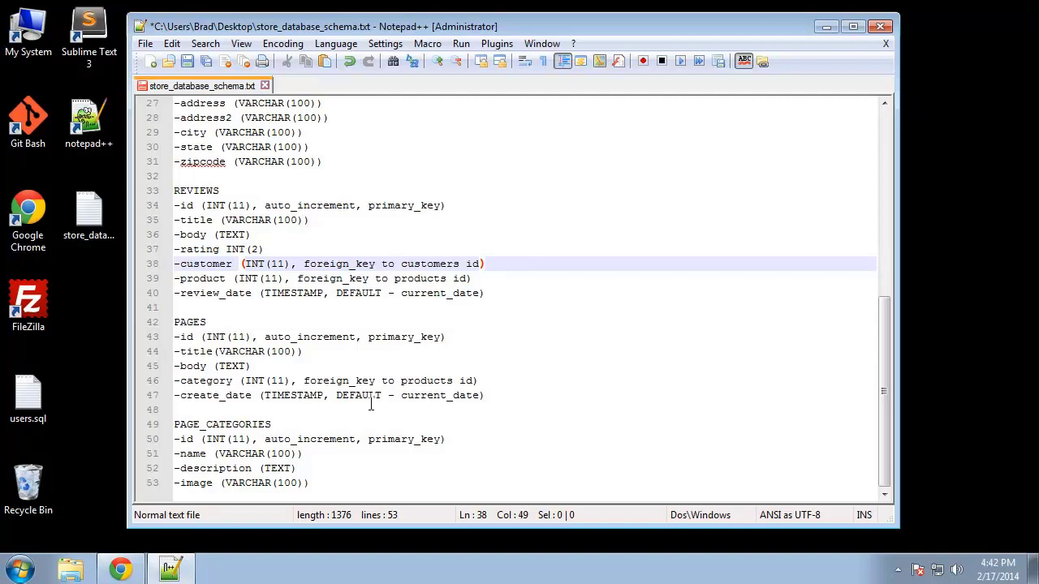
Save store_database_schema.txt and scroll back toward the top of the schema
key("ctrl+s")
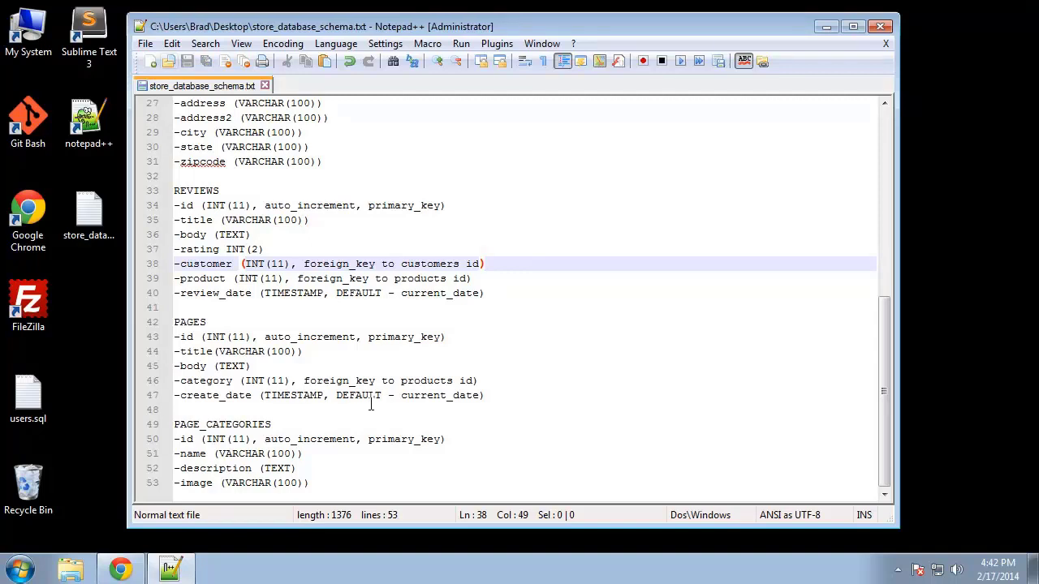
key("Left")
key("Left")
key("Left")
scroll(371, 403, "up", 9)
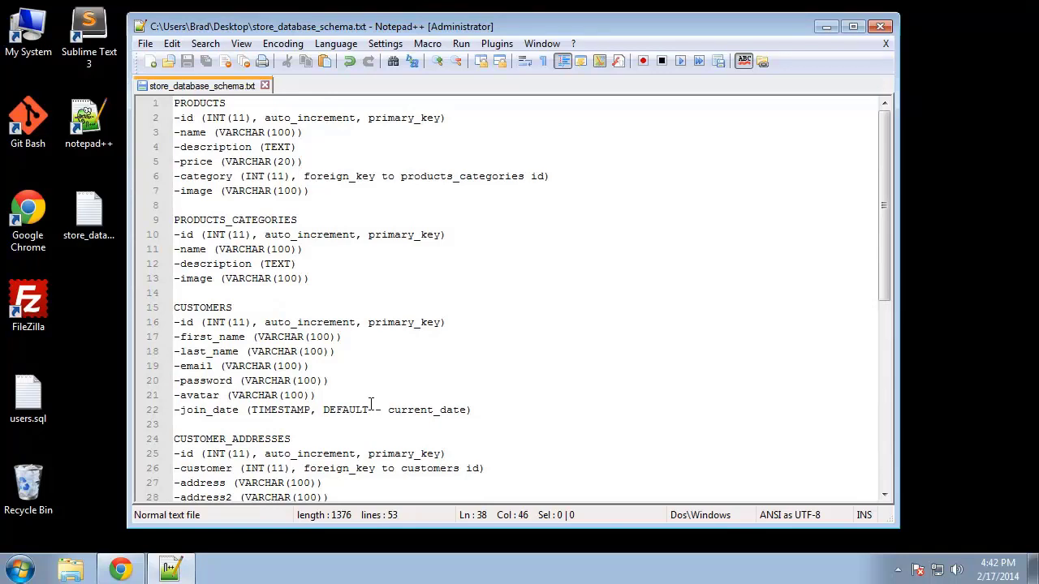
left_click_drag(301, 249, 297, 263)
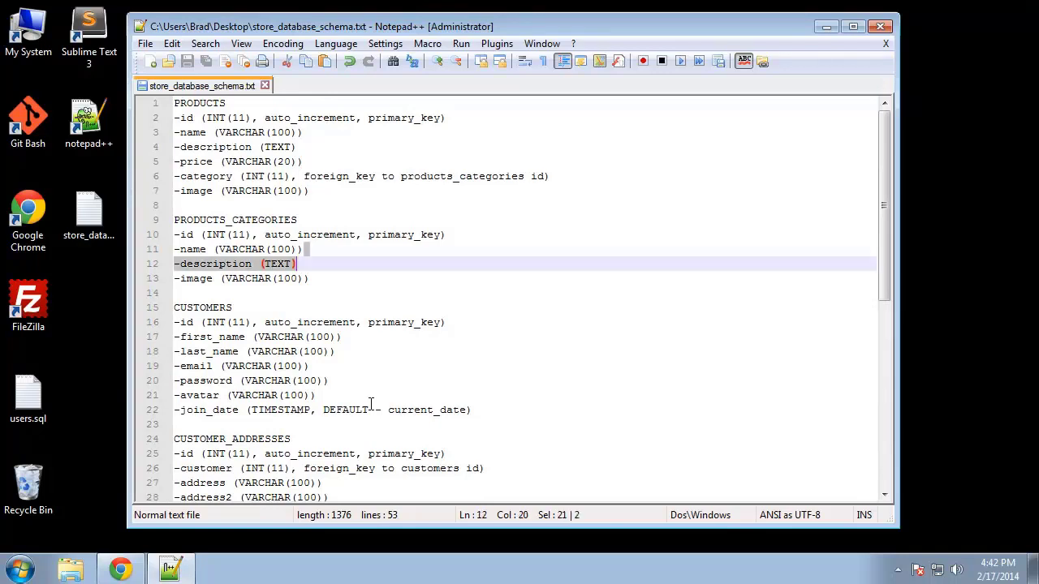